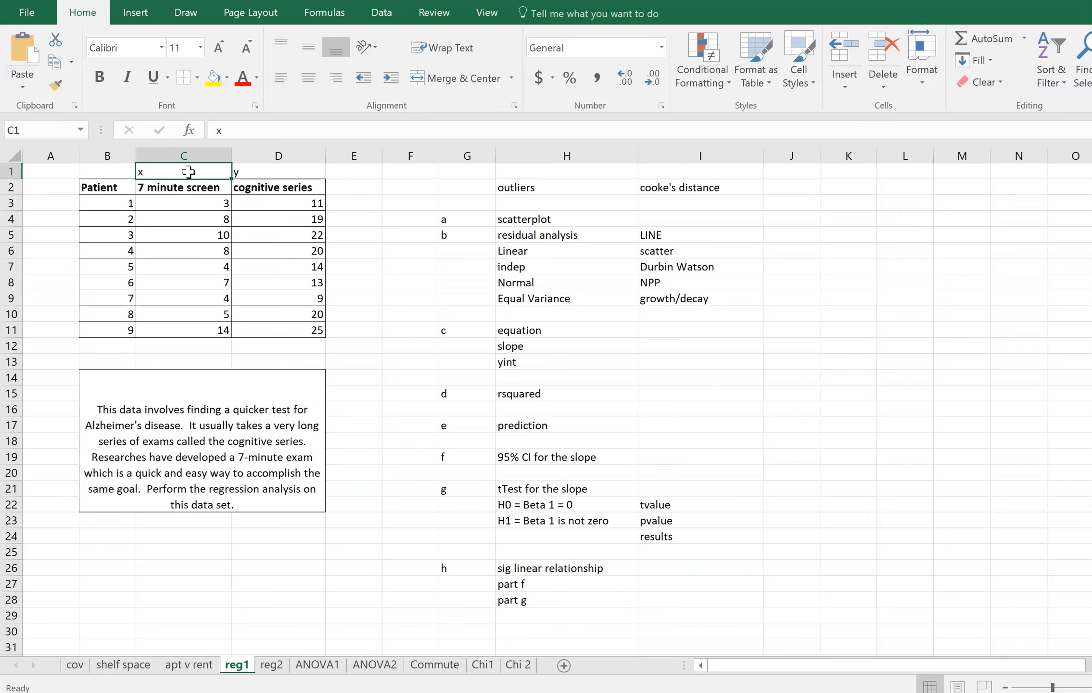
Insert a scatter chart of the 7 minute screen and cognitive series data in C2:D11 and place it beside the notes, starting in column J
left_click(192, 380)
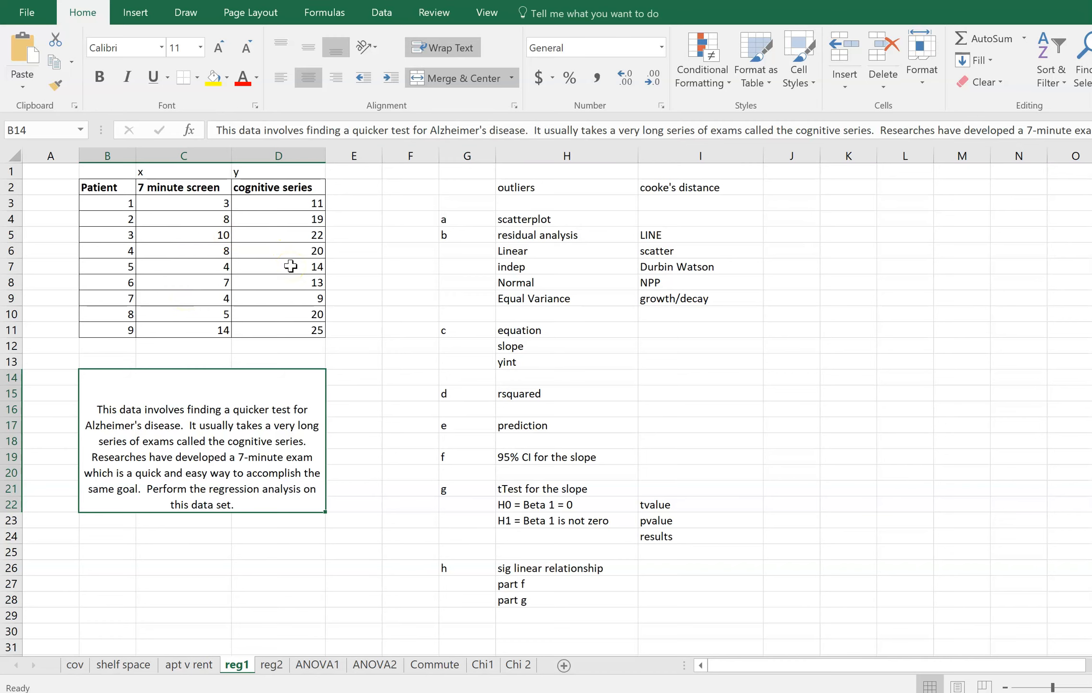
left_click_drag(183, 188, 258, 335)
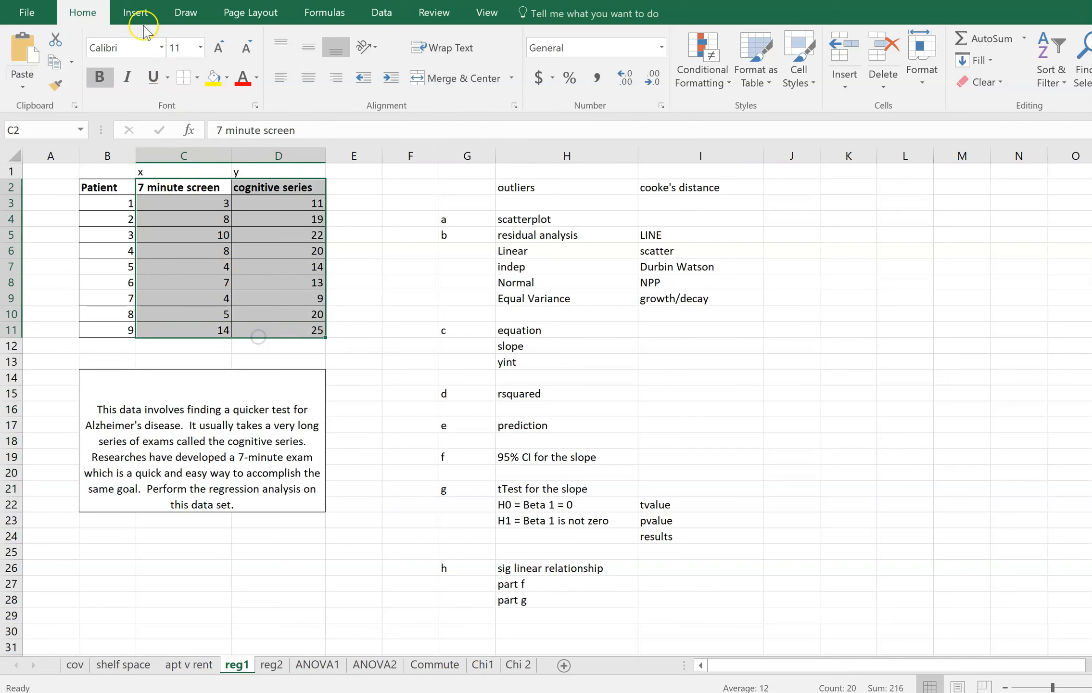
left_click(135, 12)
left_click(378, 86)
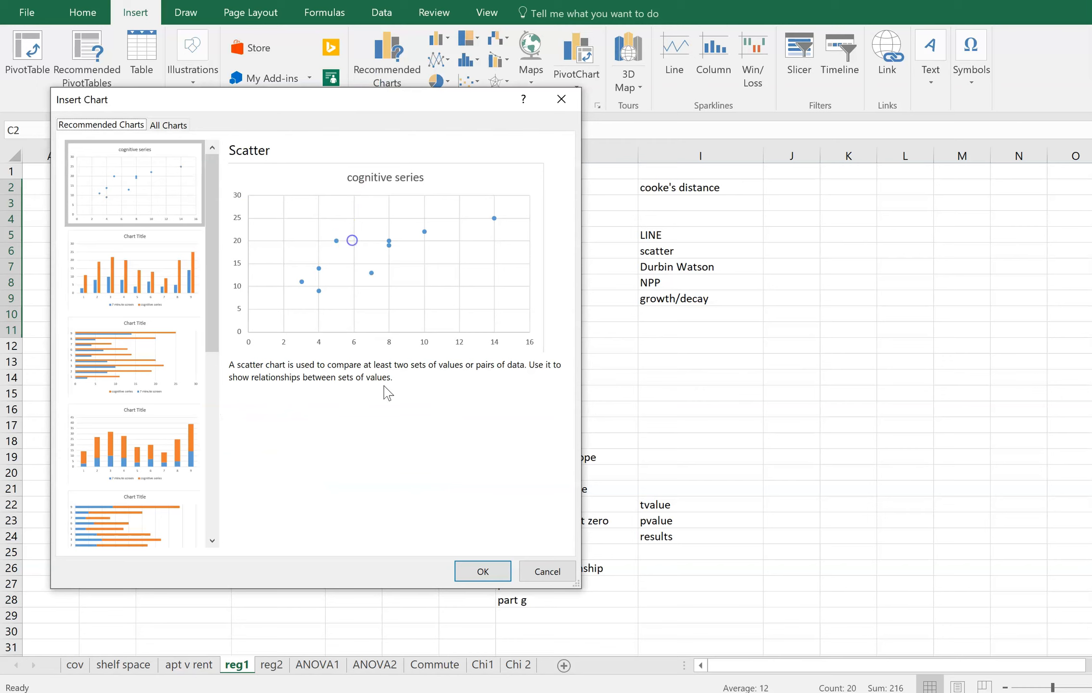
left_click(475, 571)
left_click_drag(442, 339, 822, 195)
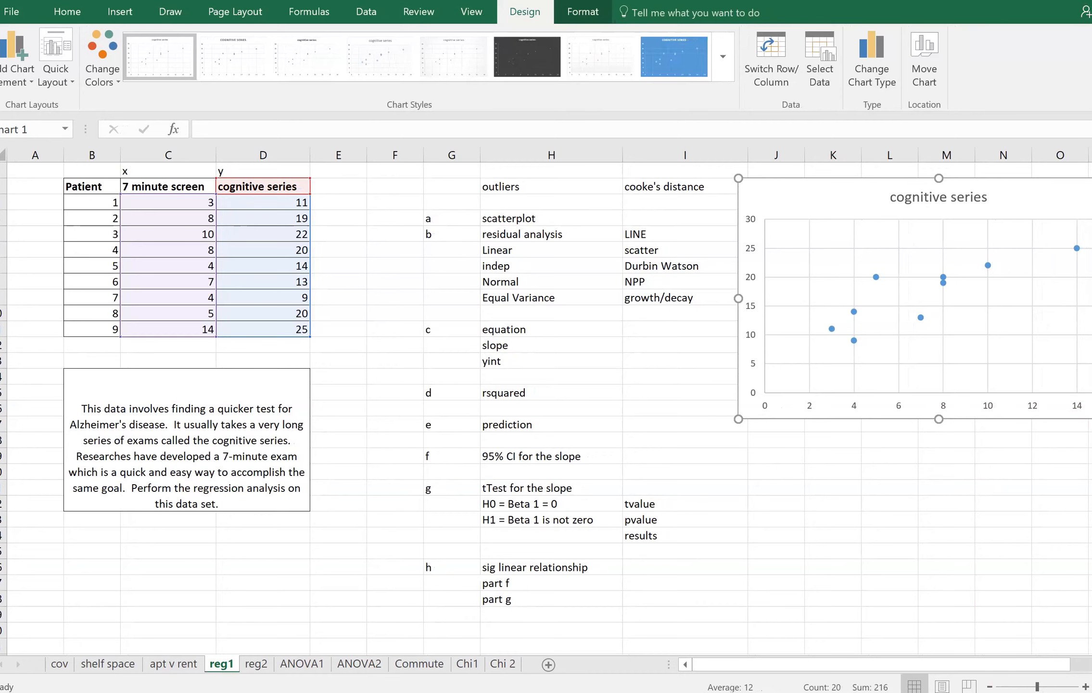
Add a linear trendline to the scatter chart and display its equation and R-squared value on the chart
left_click_drag(1060, 664, 1086, 664)
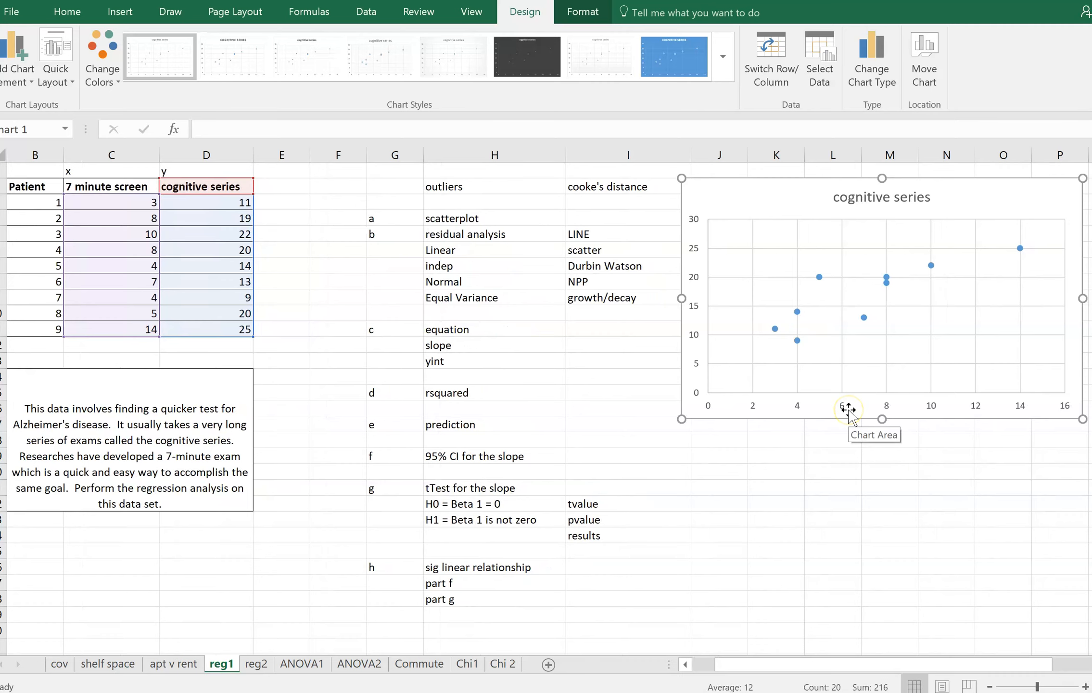
left_click(1091, 664)
left_click(1091, 664)
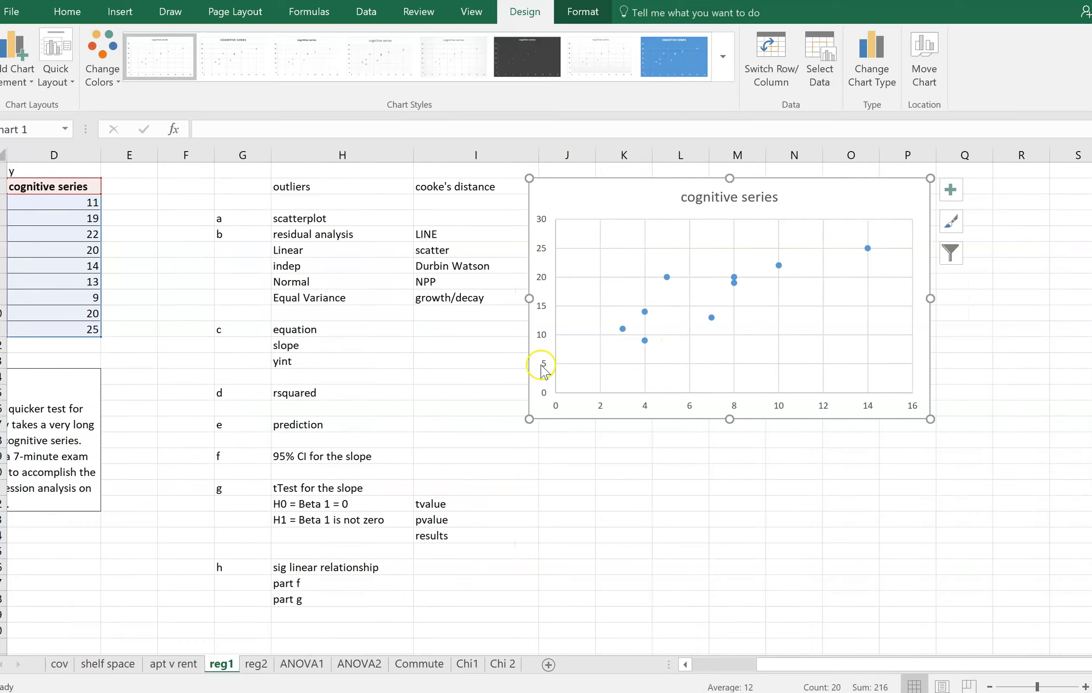
left_click(956, 193)
left_click(1003, 333)
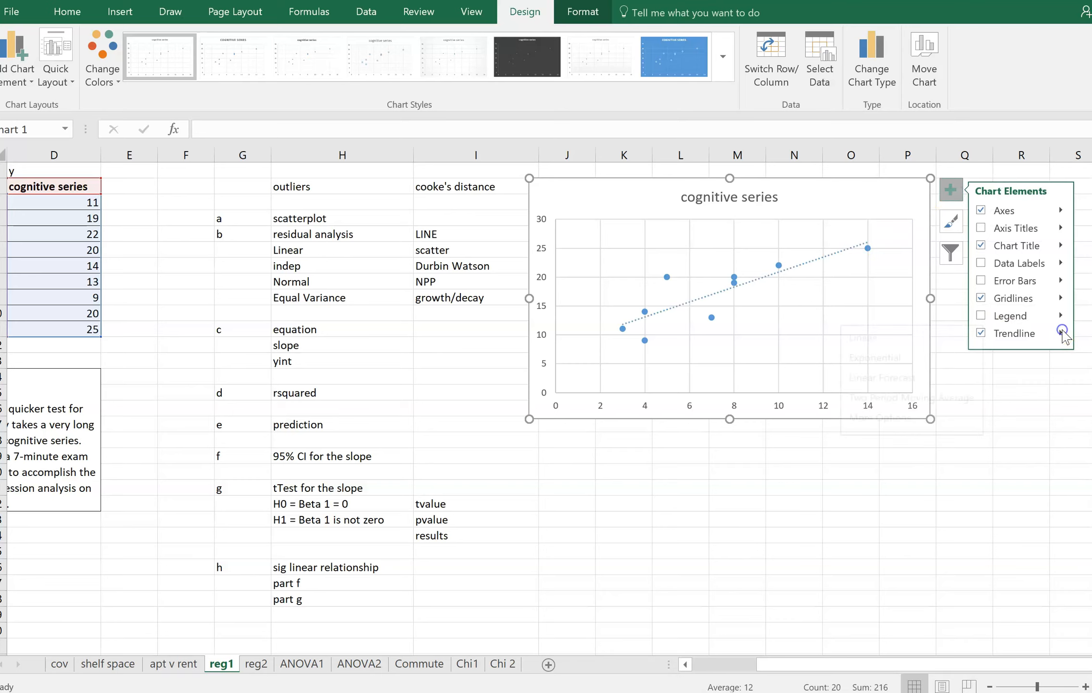
left_click(1061, 332)
left_click(871, 417)
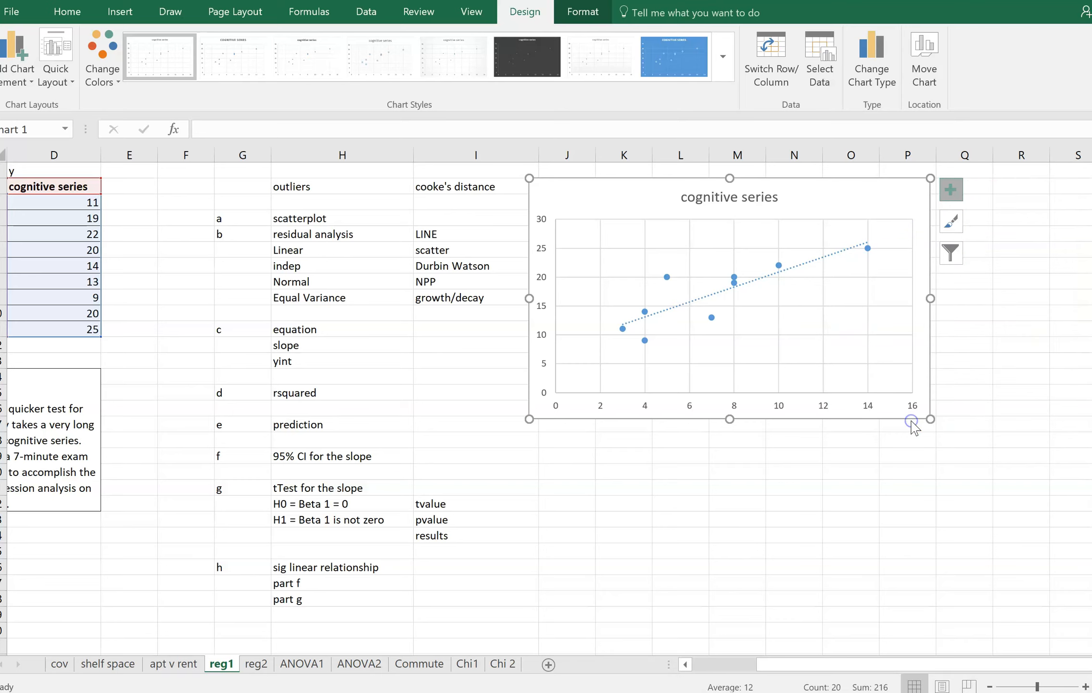
left_click(918, 587)
left_click(917, 602)
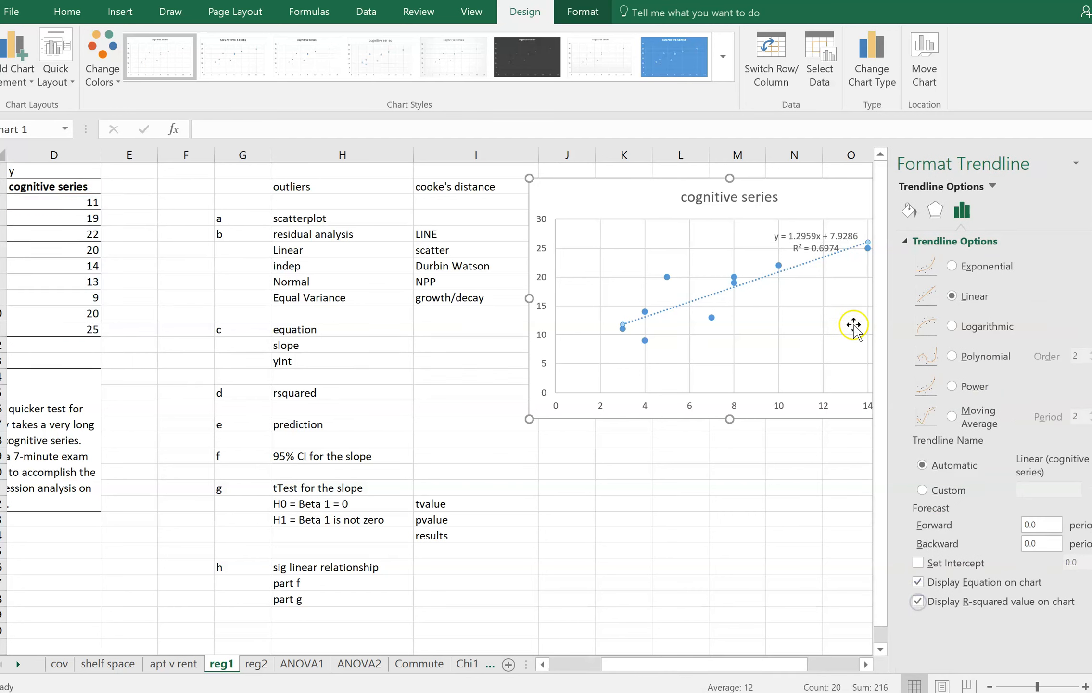
Place the trendline equation label beside the chart title, close the trendline formatting, and move the chart over to start in column K
left_click(824, 250)
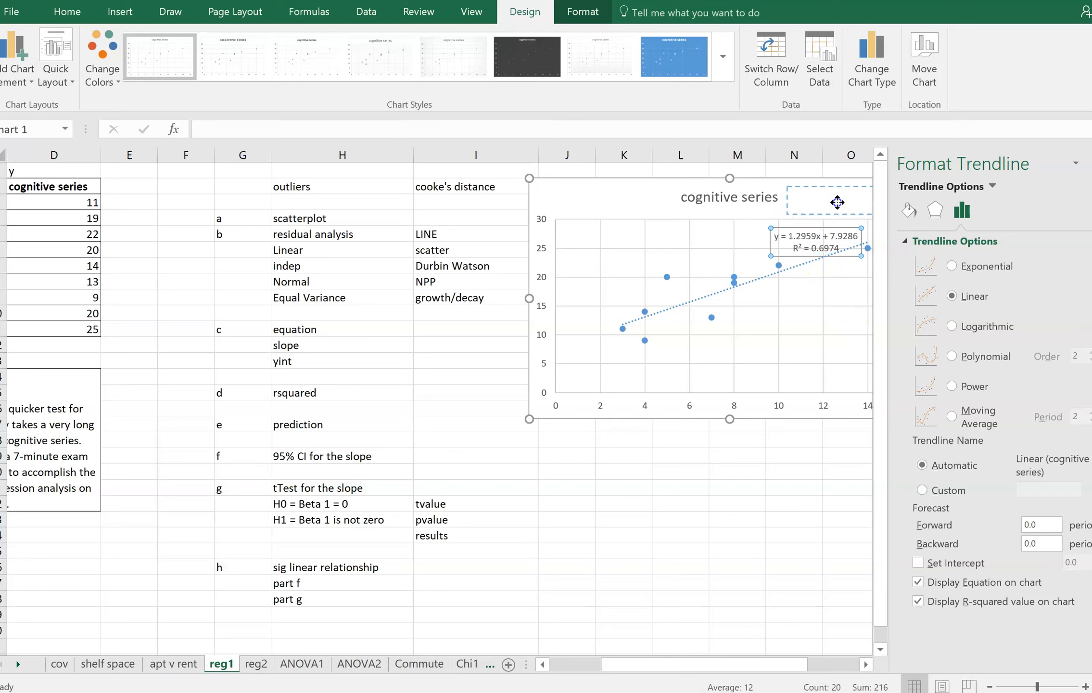
left_click_drag(824, 251, 839, 209)
left_click(1091, 163)
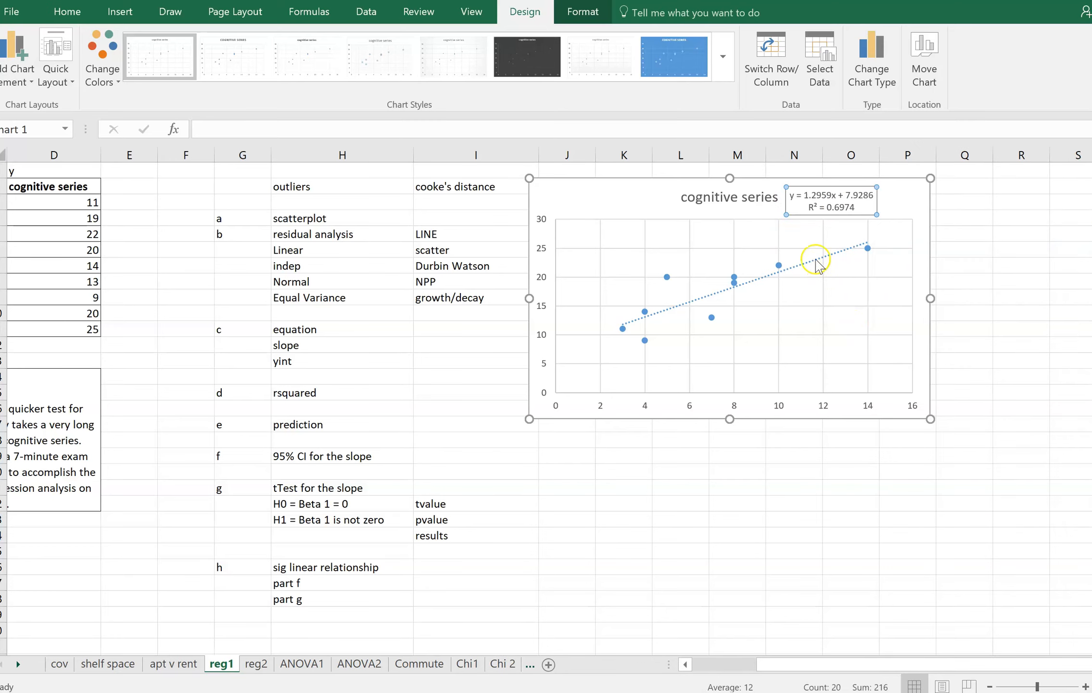
left_click(893, 200)
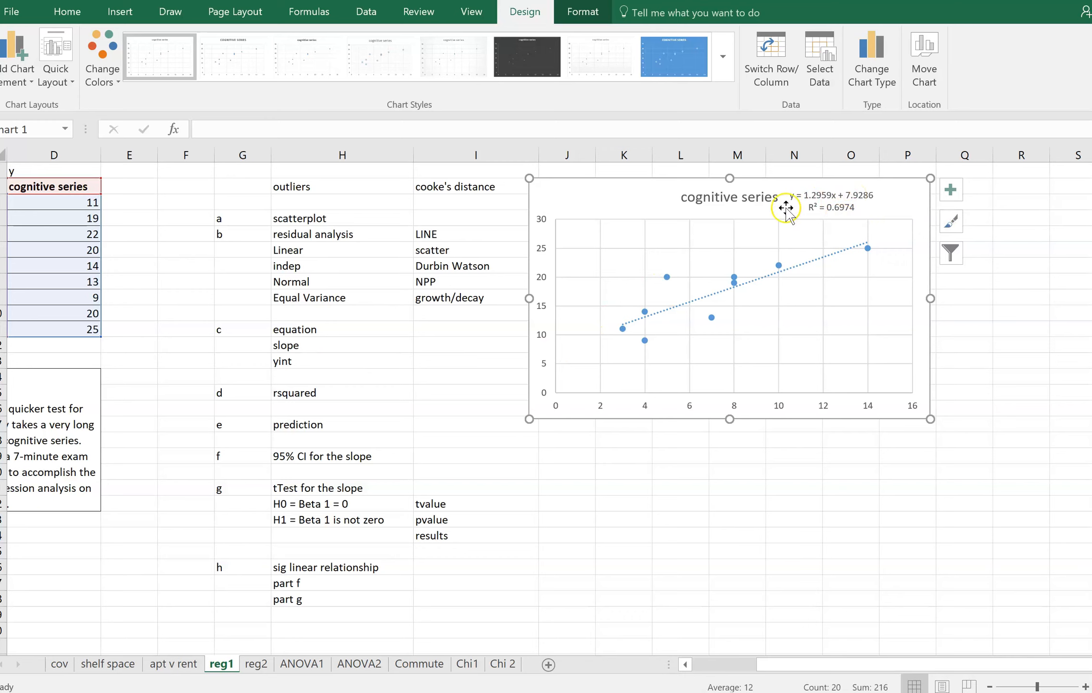
left_click_drag(635, 193, 717, 193)
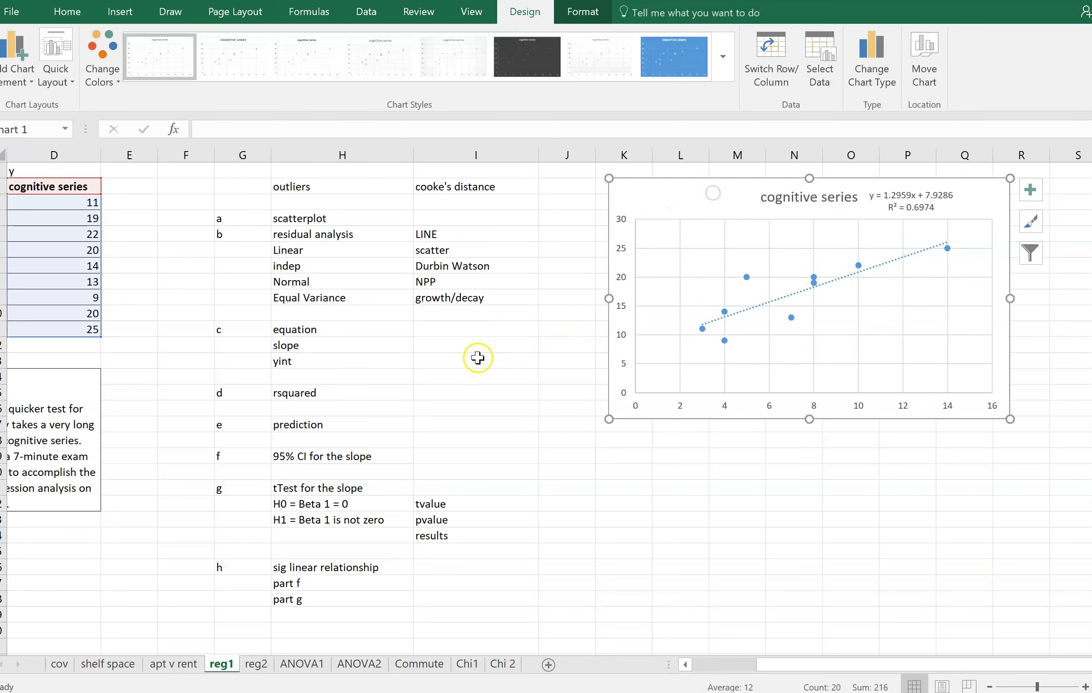
Enter 69.74% as the rsquared result in cell I15
left_click(465, 398)
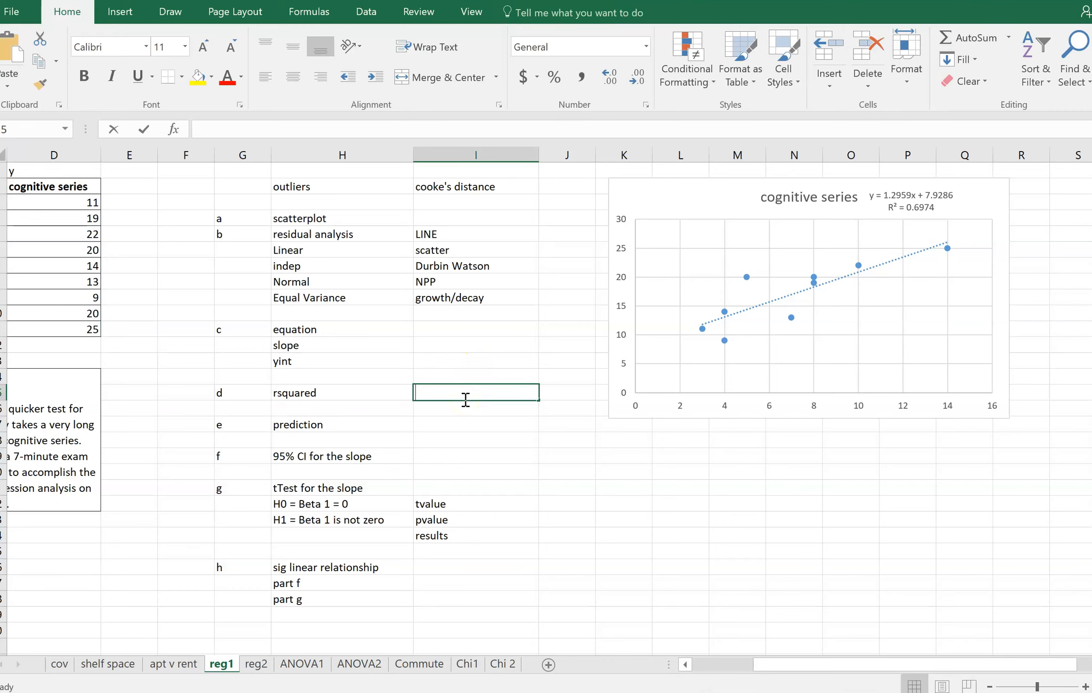
type("69.74%")
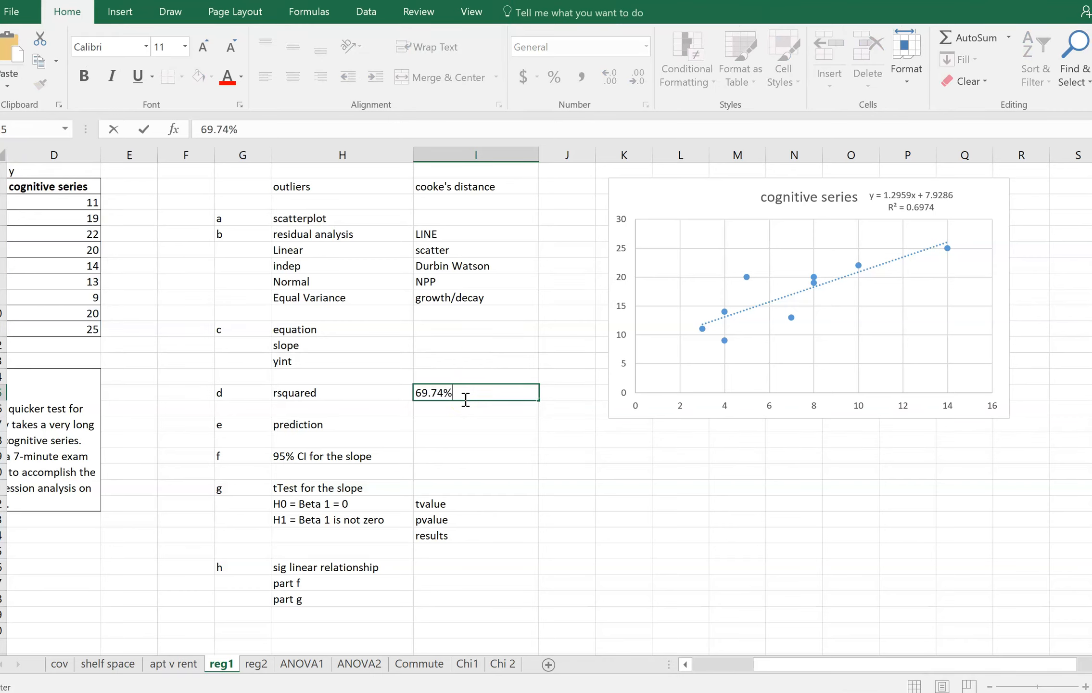
Enter 1.2259 as the slope in I12 and 7.9286 as the y-intercept in I13
left_click(451, 345)
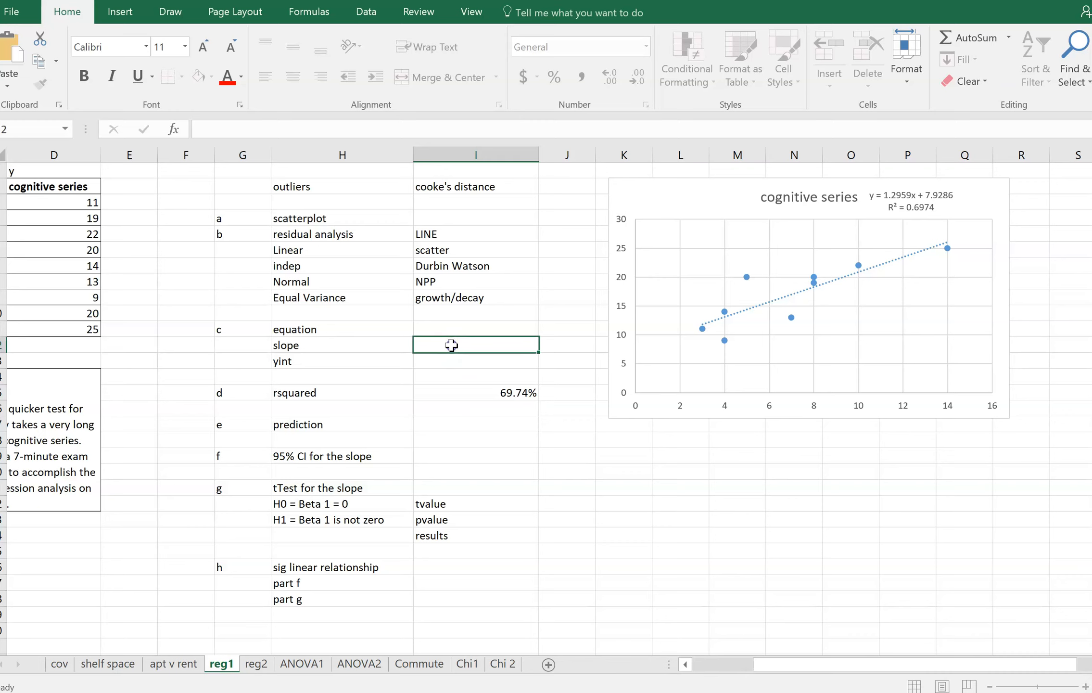
type("1.2259")
key("Return")
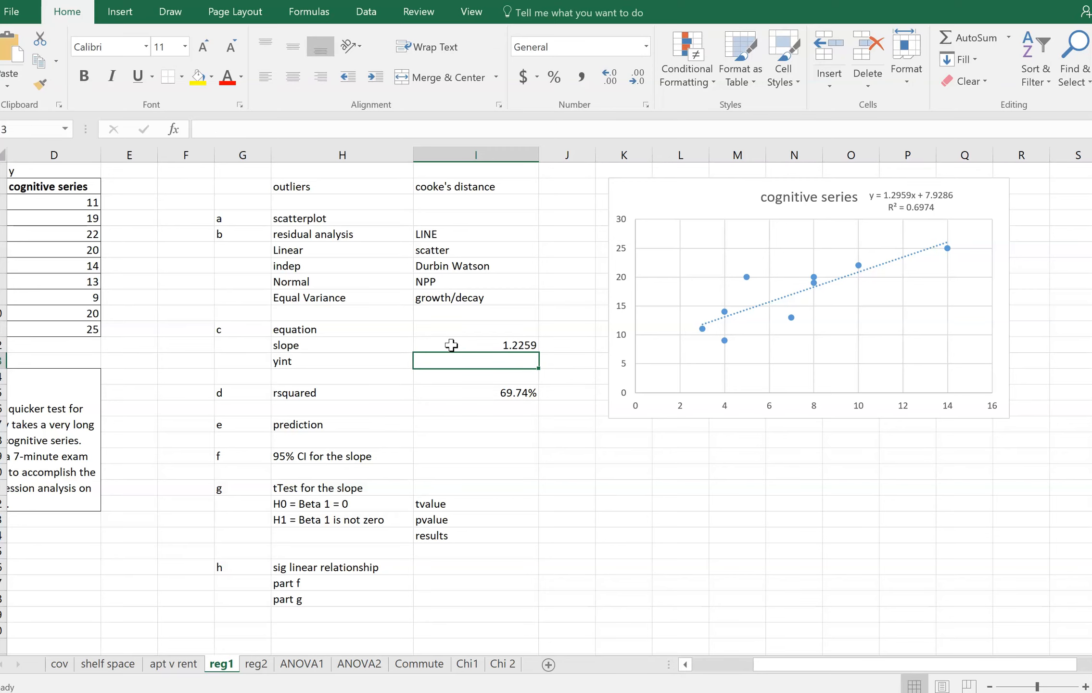
type("7.")
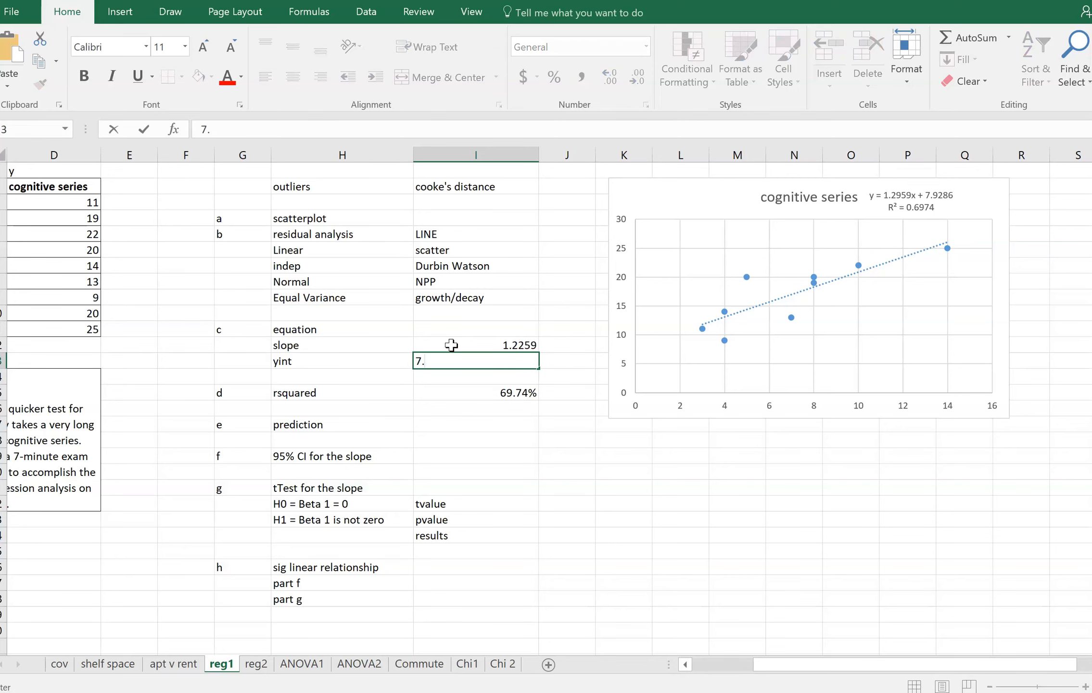
type("9286")
key("Return")
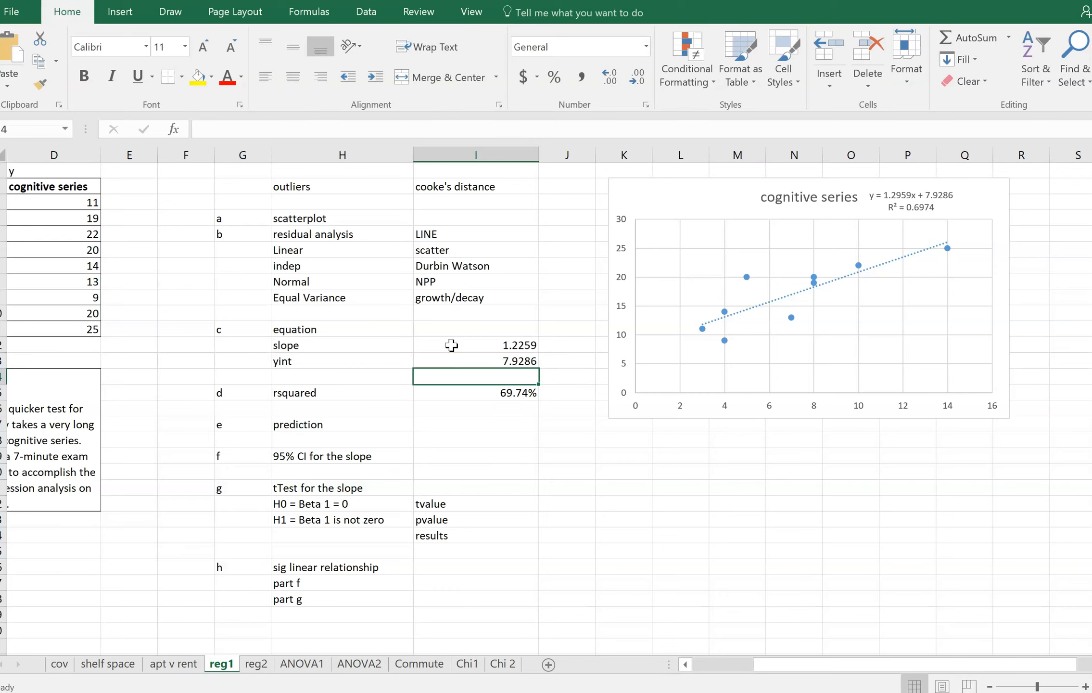
key("Up")
key("Up")
key("Down")
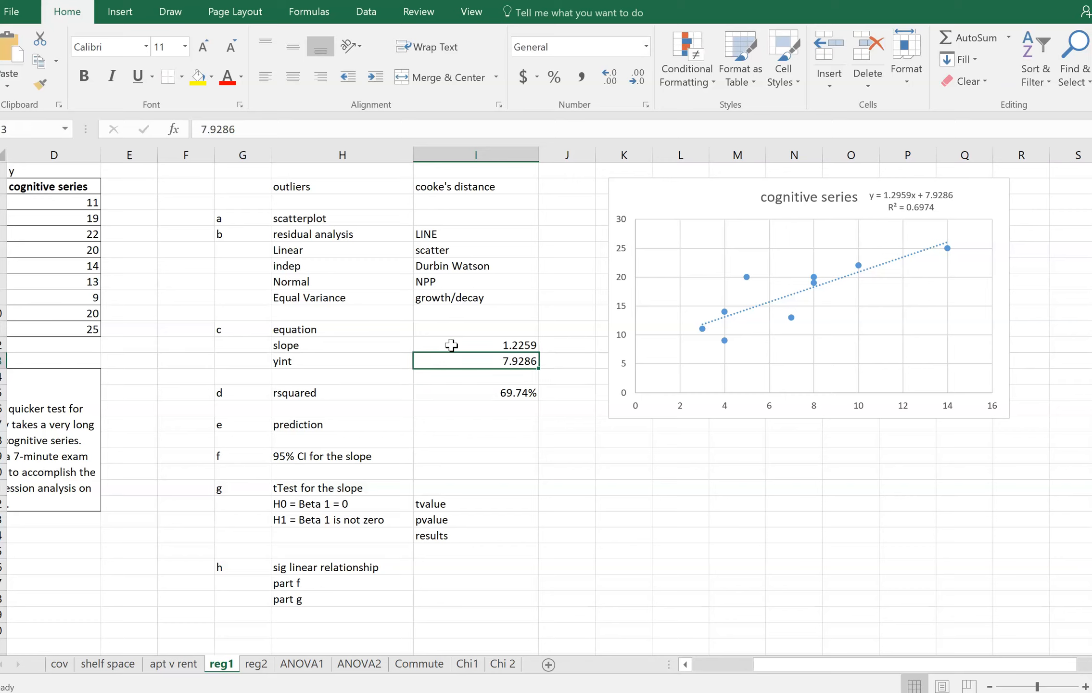
key("Down")
key("Down")
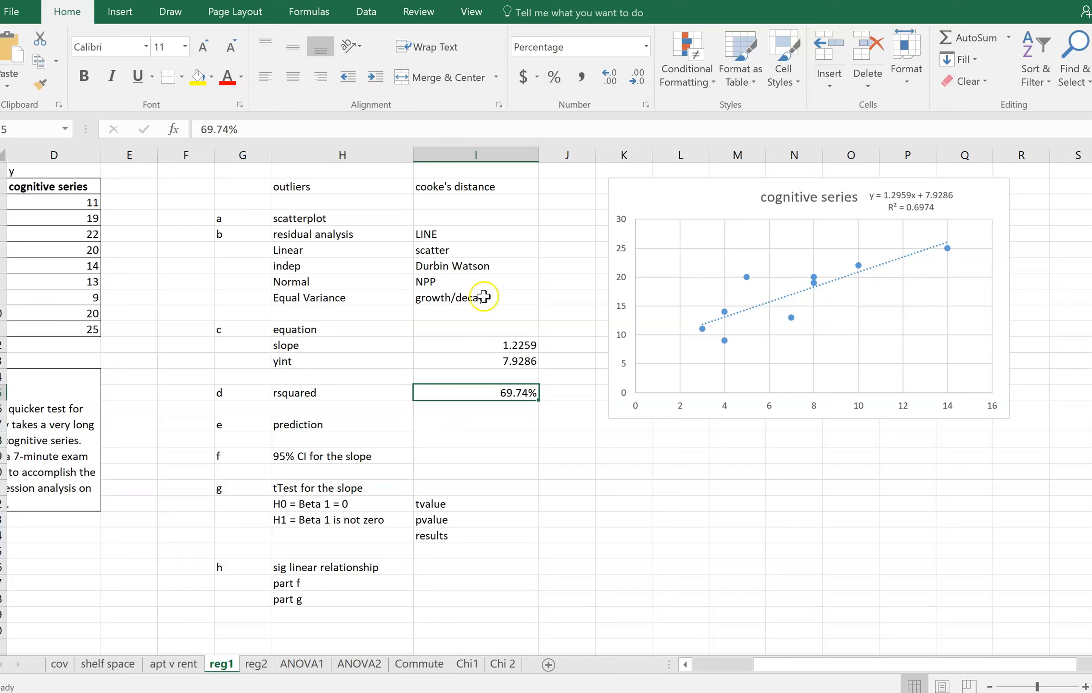
Resize the scatter chart so it is slightly wider and ends lower edge around row 13
left_click(663, 200)
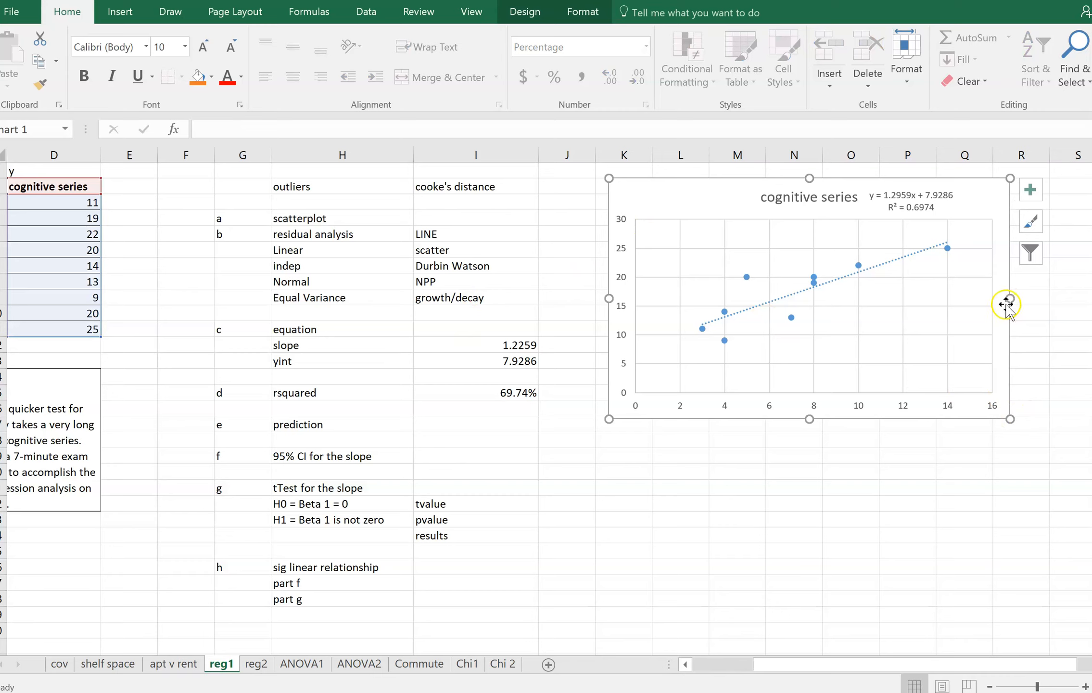
left_click_drag(1010, 299, 1037, 302)
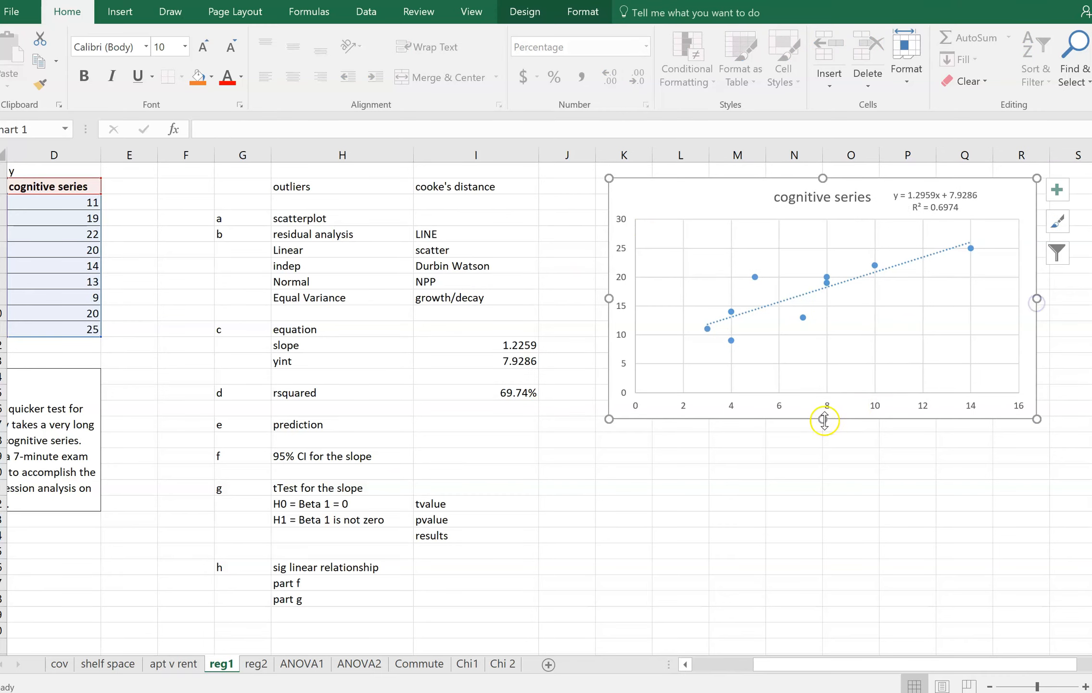
left_click_drag(824, 419, 824, 364)
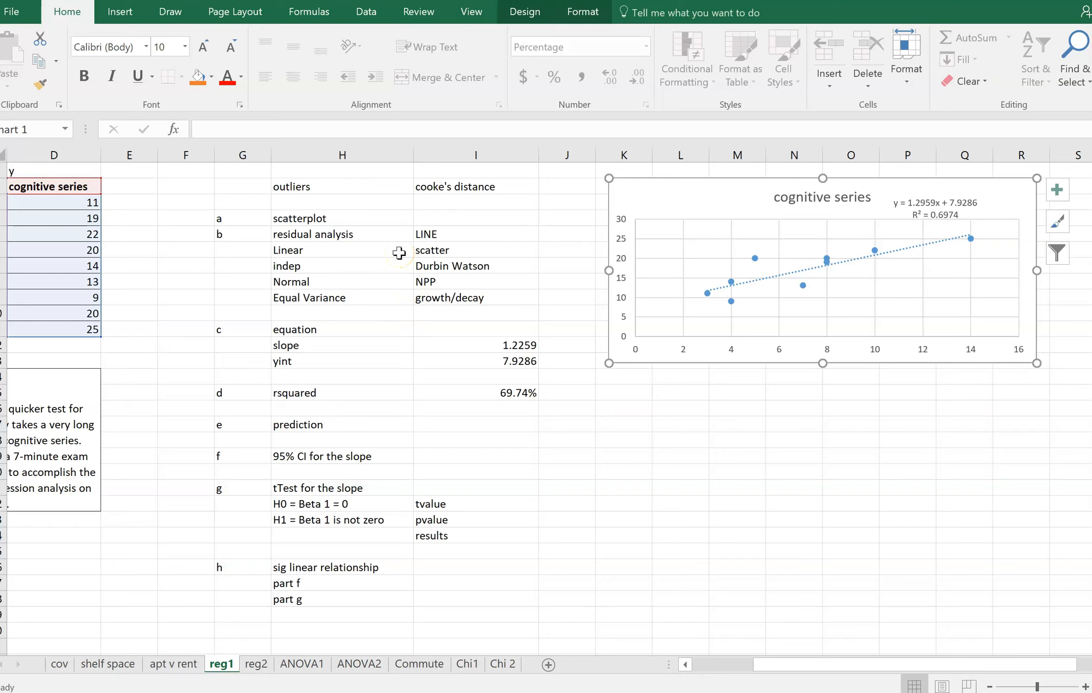
Start the Regression tool from the Data Analysis tools
left_click(366, 19)
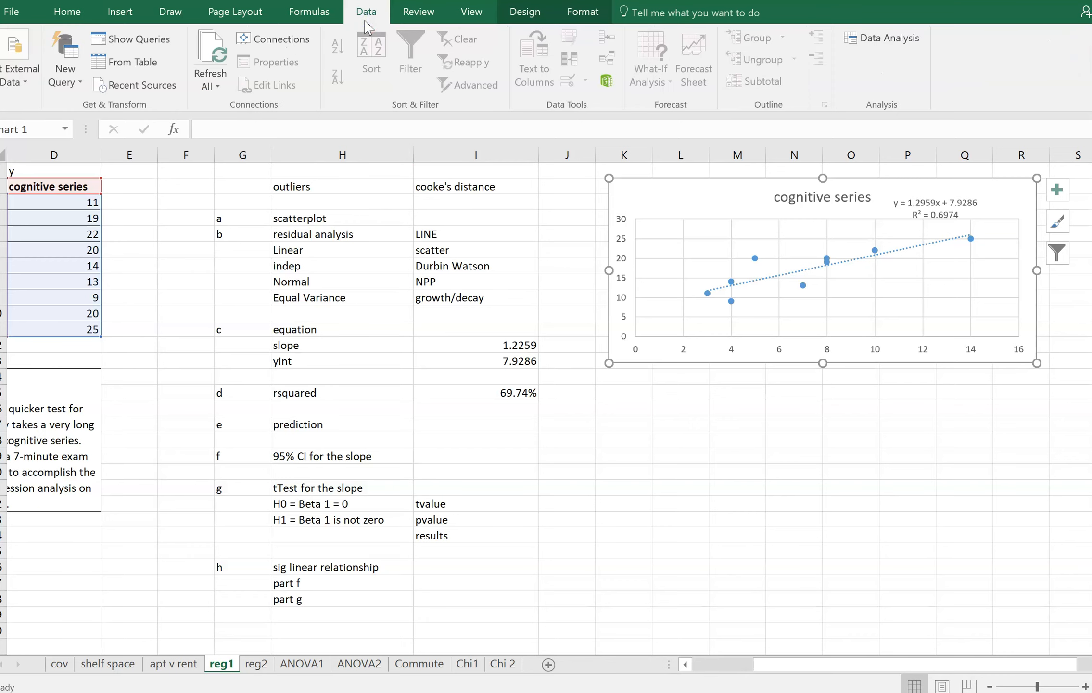
left_click(865, 38)
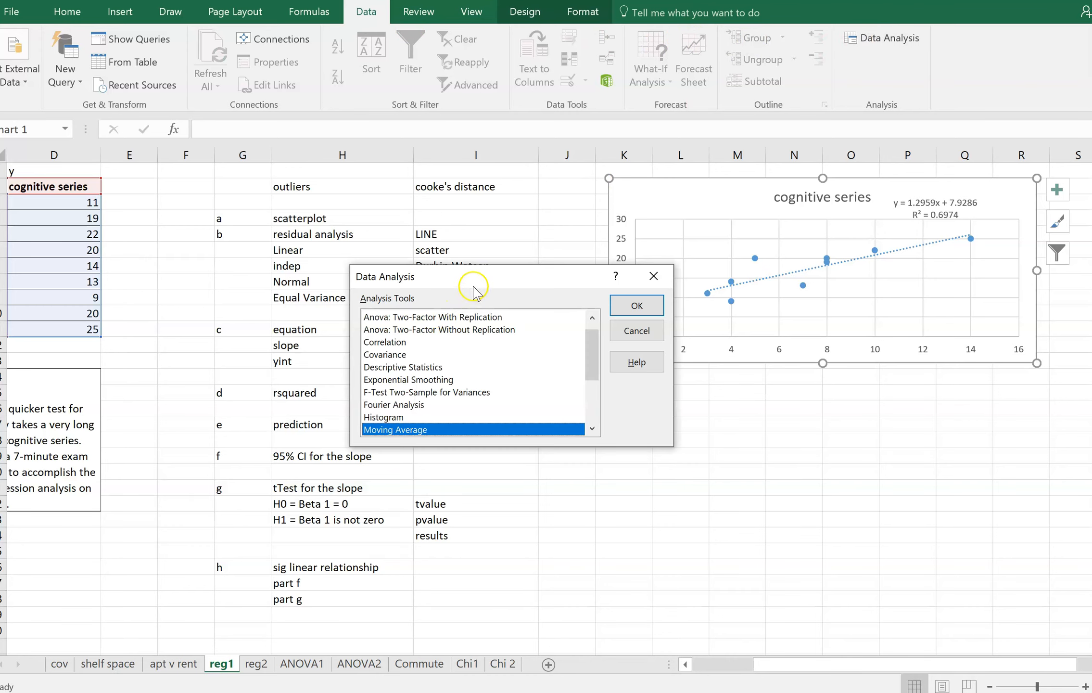
left_click_drag(481, 278, 822, 277)
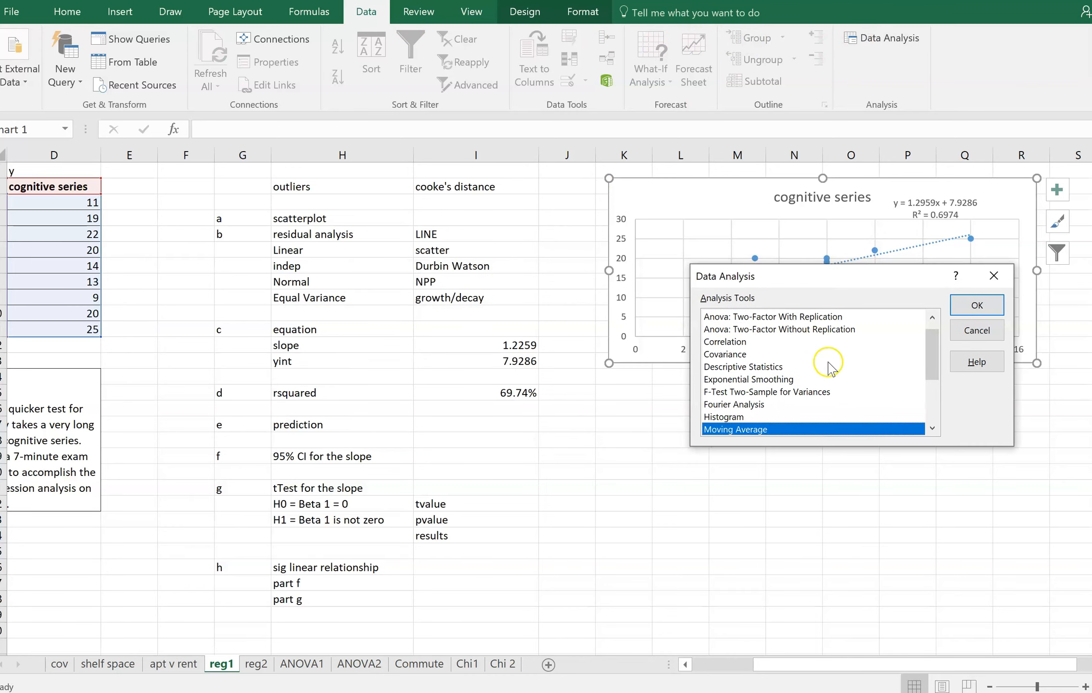
scroll(804, 383, "down", 2)
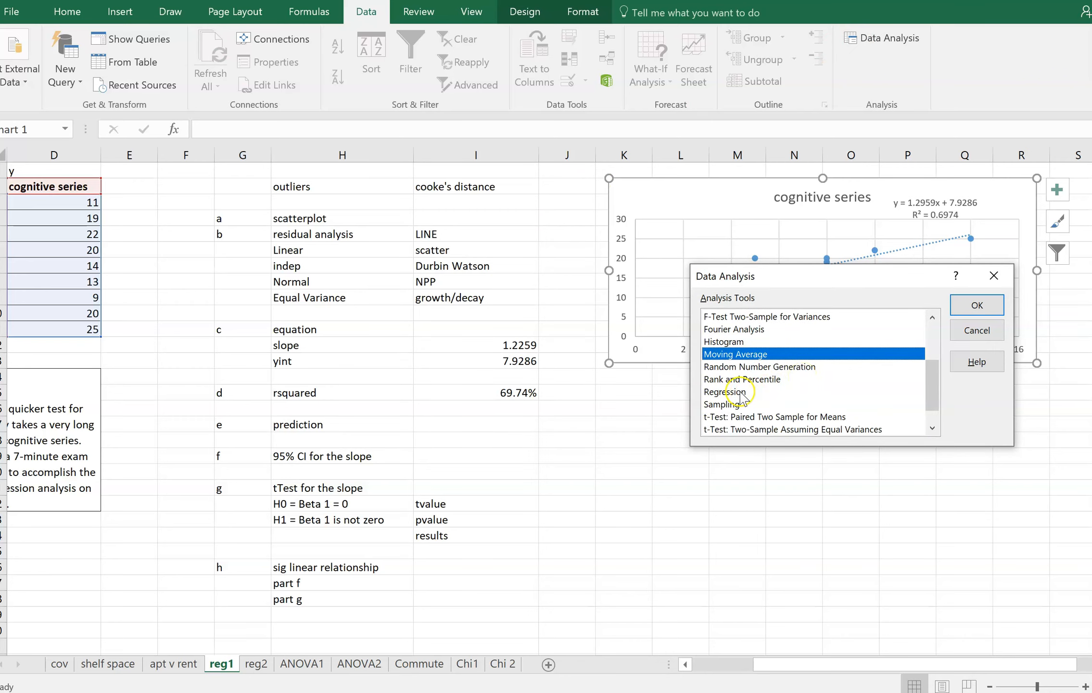
left_click(740, 392)
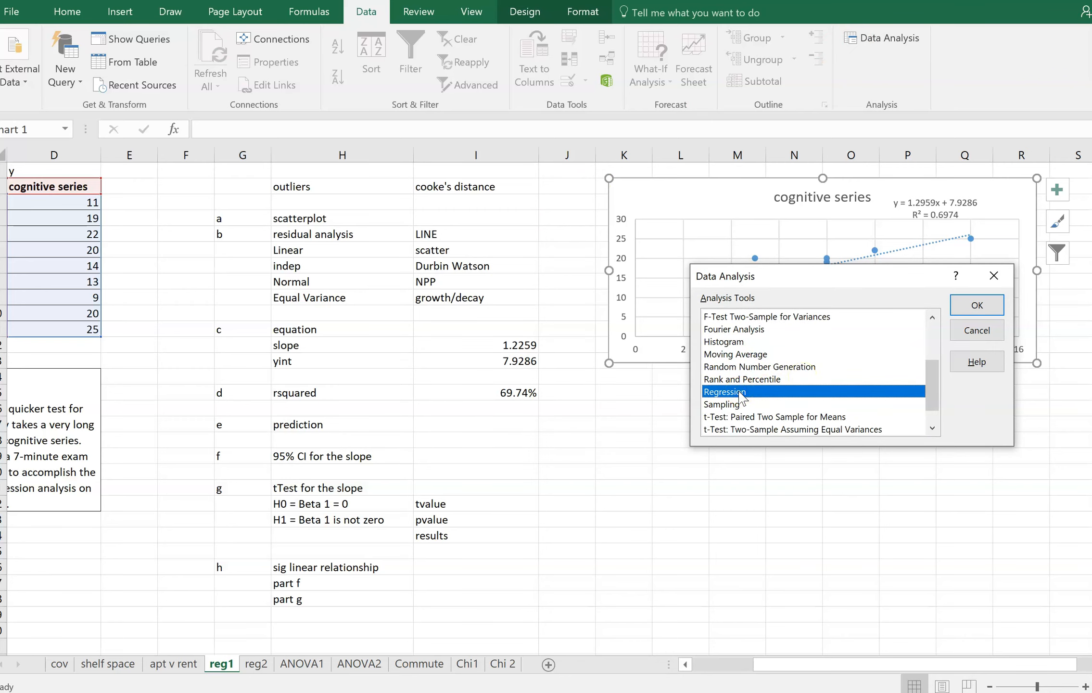
left_click(981, 305)
Set the regression's Y range to the cognitive series values D3:D11 and its X range to the 7 minute screen values C3:C11
left_click_drag(804, 664, 737, 665)
left_click(729, 235)
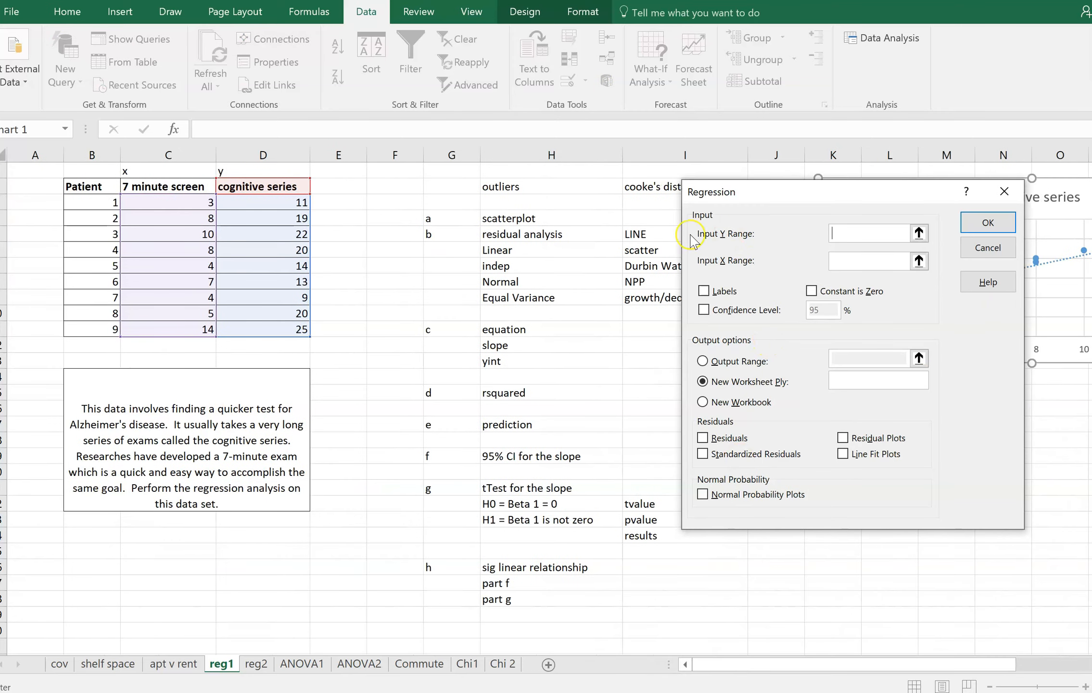
left_click_drag(231, 205, 232, 323)
left_click(845, 275)
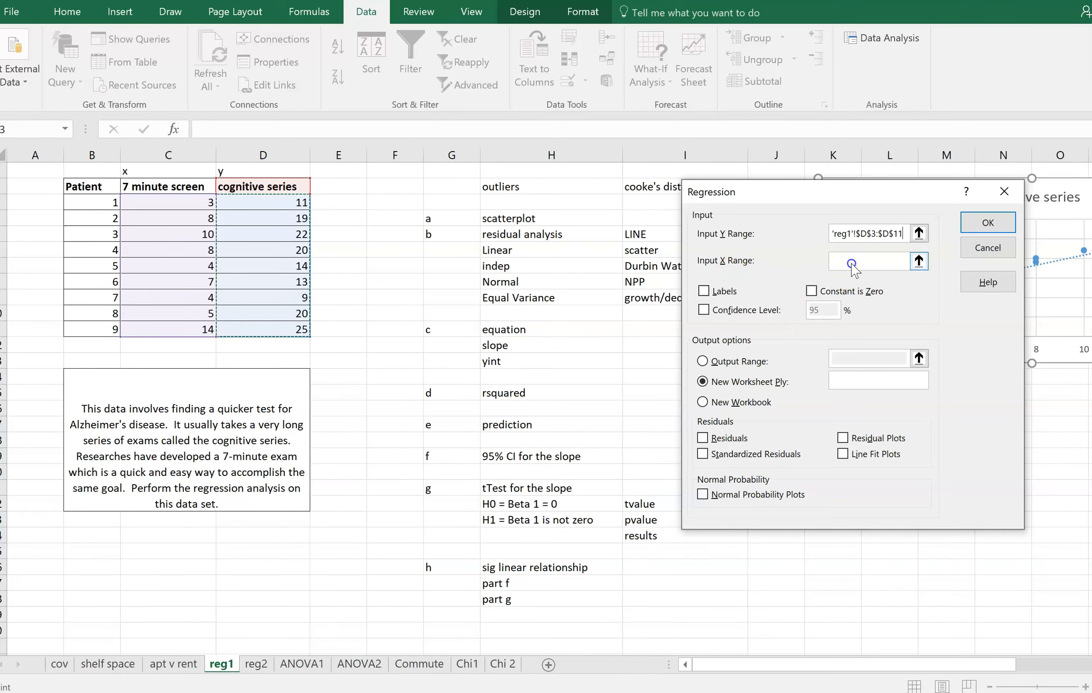
left_click_drag(175, 202, 171, 327)
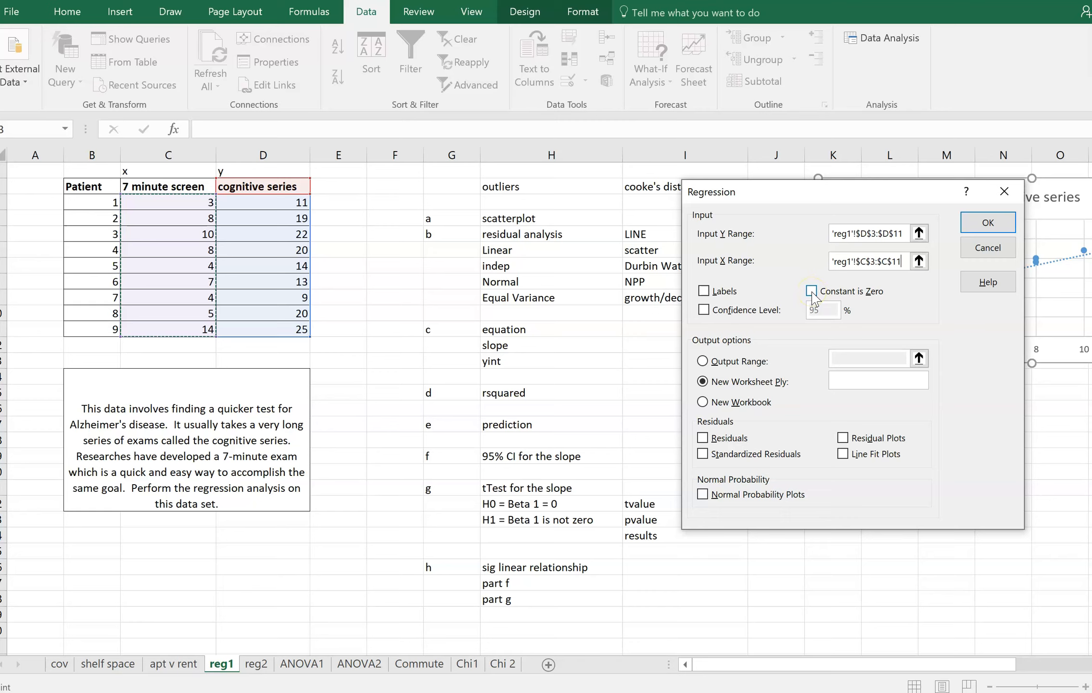
Include residuals, residual plots and normal probability plots in the regression output
left_click(703, 438)
left_click(837, 438)
left_click(703, 496)
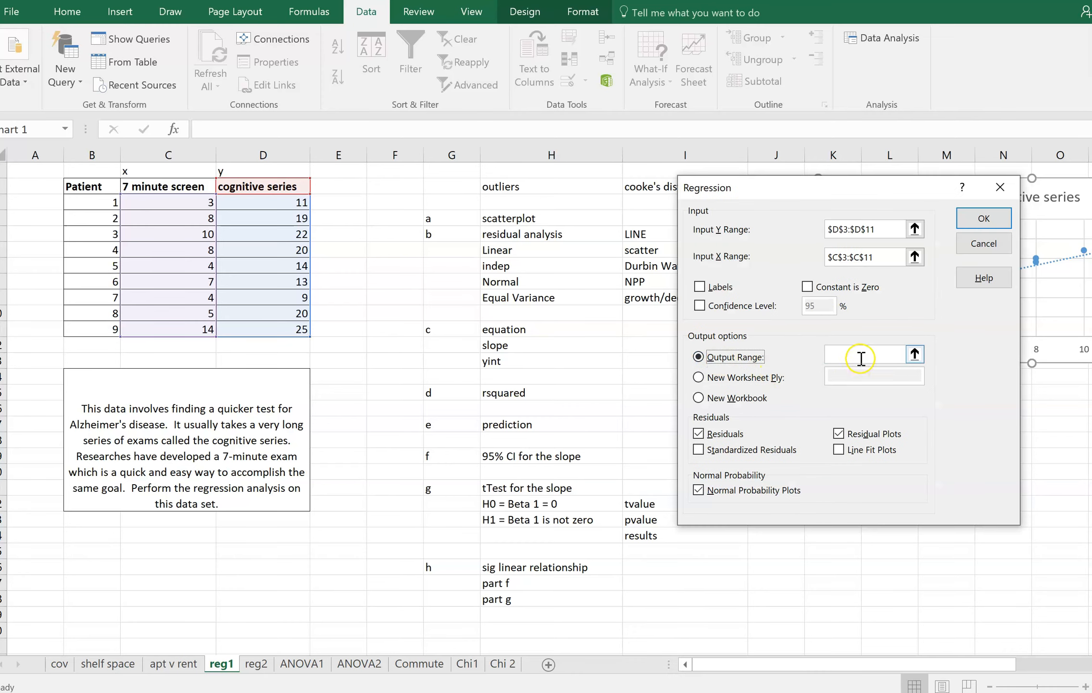
Set the regression output to start at cell K17 on the reg1 sheet and run the analysis
left_click(860, 355)
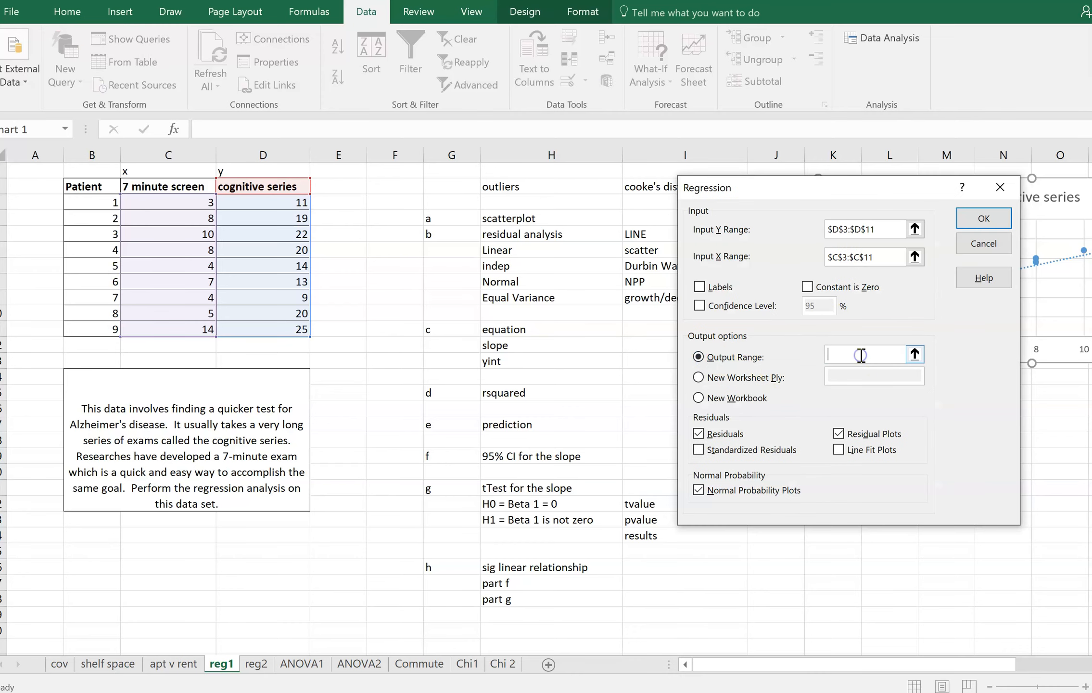
left_click_drag(820, 185, 423, 179)
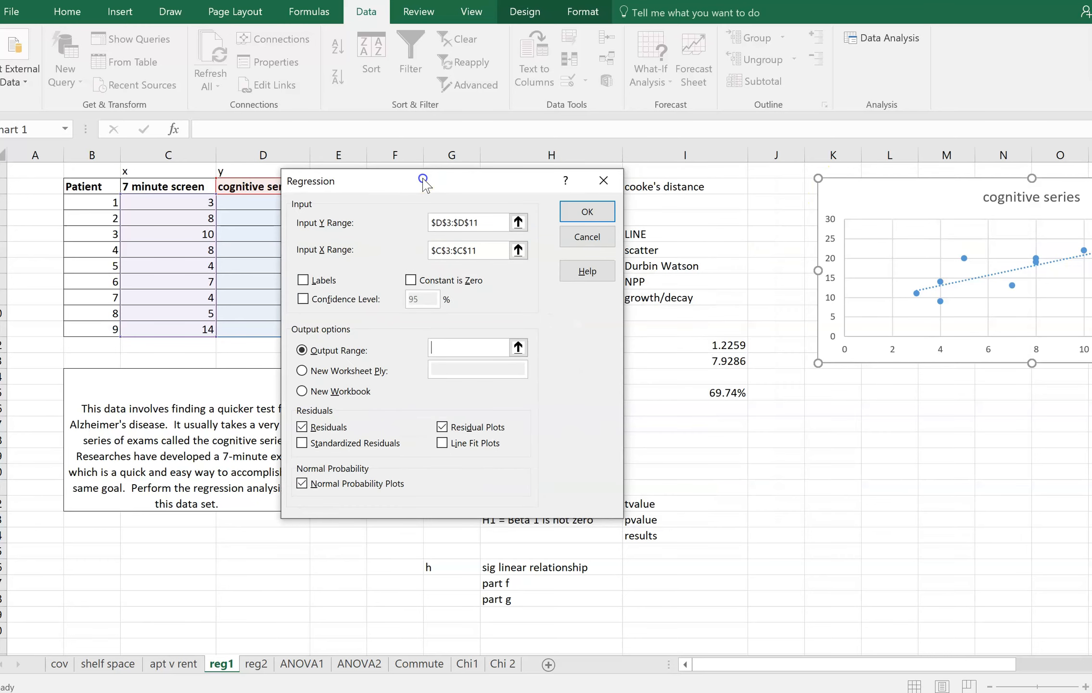
left_click(837, 424)
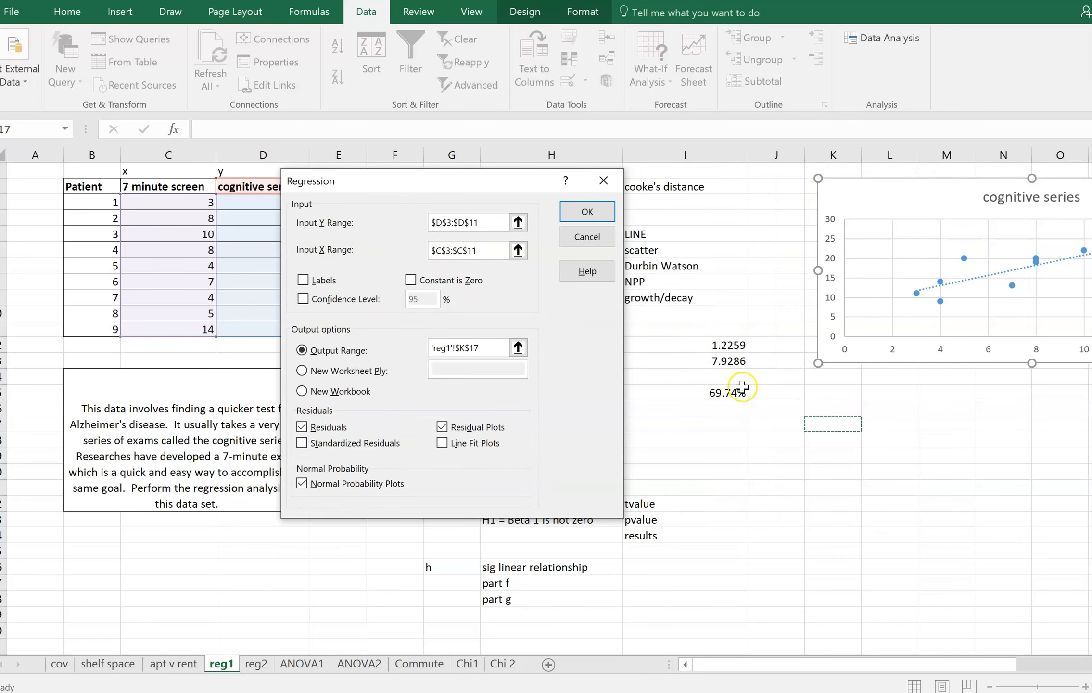
left_click(577, 211)
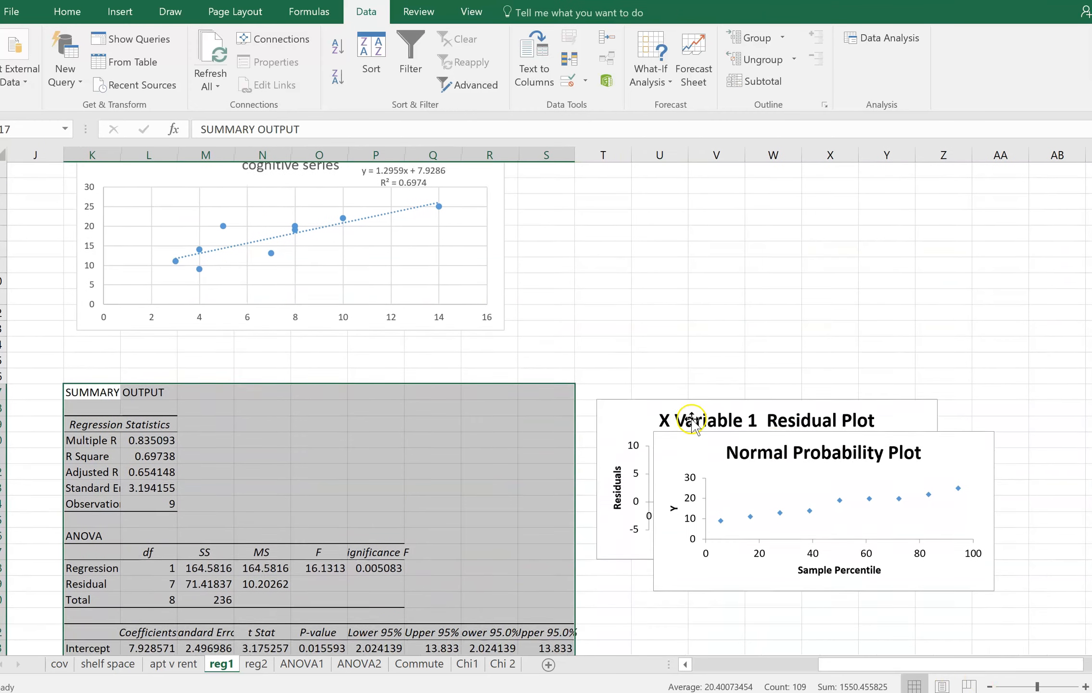
Place the residual plot near the scatter chart and the normal probability plot directly beneath it
left_click_drag(640, 409, 626, 208)
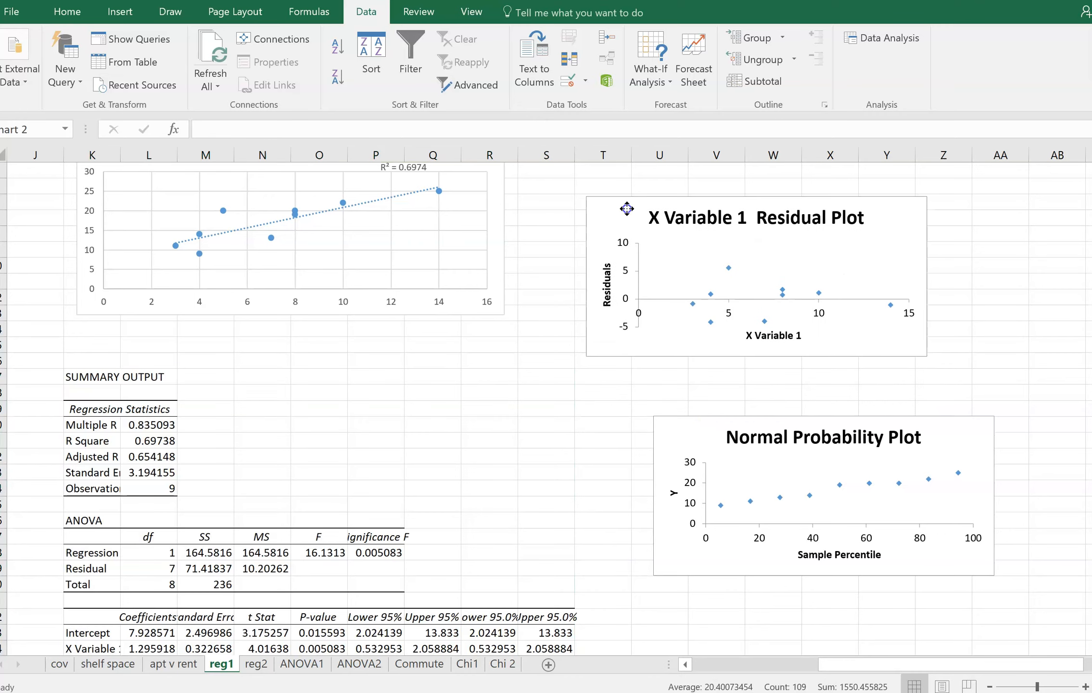
left_click_drag(694, 429, 624, 384)
key("Escape")
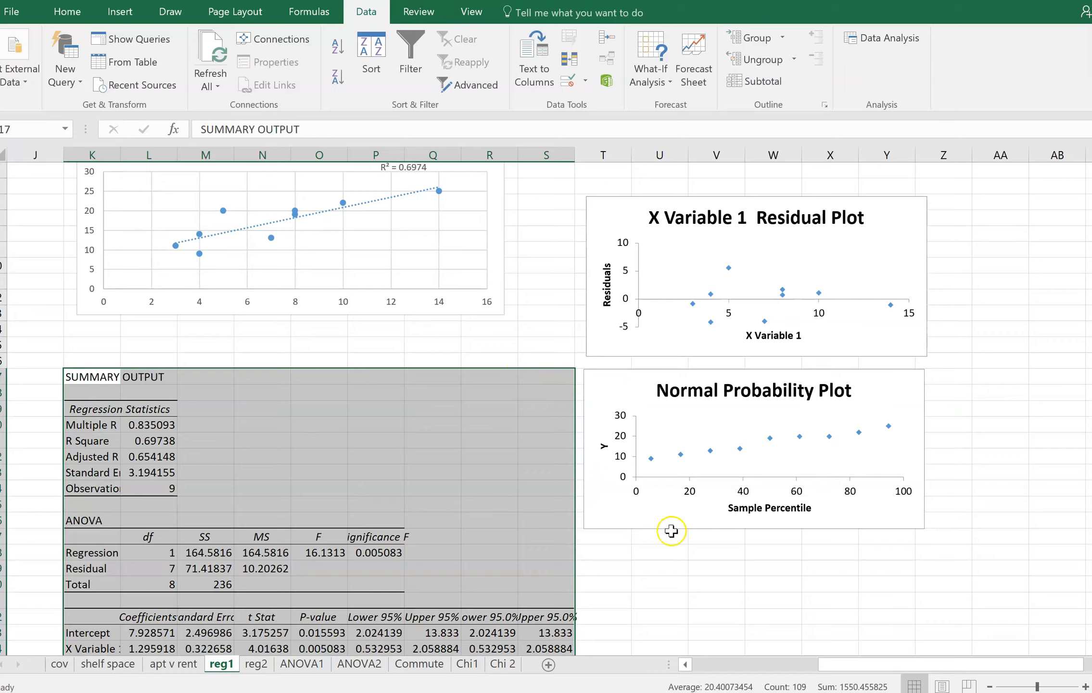
Insert a new column at K before the scatter chart and regression output, and widen column J for notes
scroll(671, 531, "down", 1)
left_click(650, 487)
scroll(658, 549, "down", 4)
scroll(658, 549, "up", 4)
scroll(657, 549, "up", 2)
left_click_drag(840, 672, 763, 672)
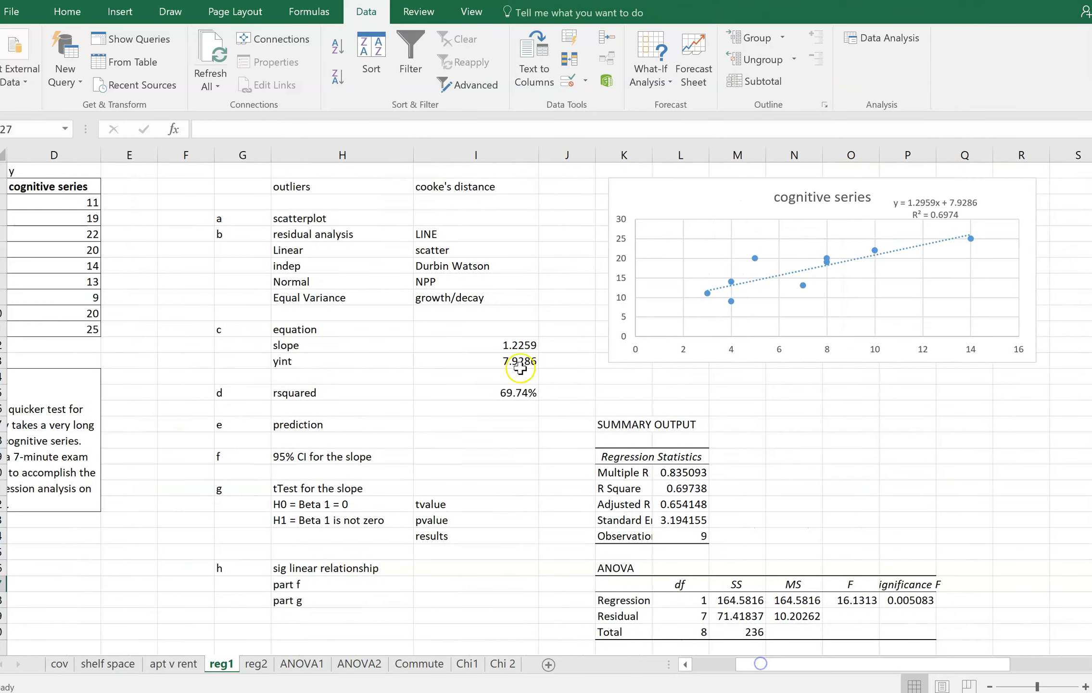
right_click(608, 158)
left_click(607, 274)
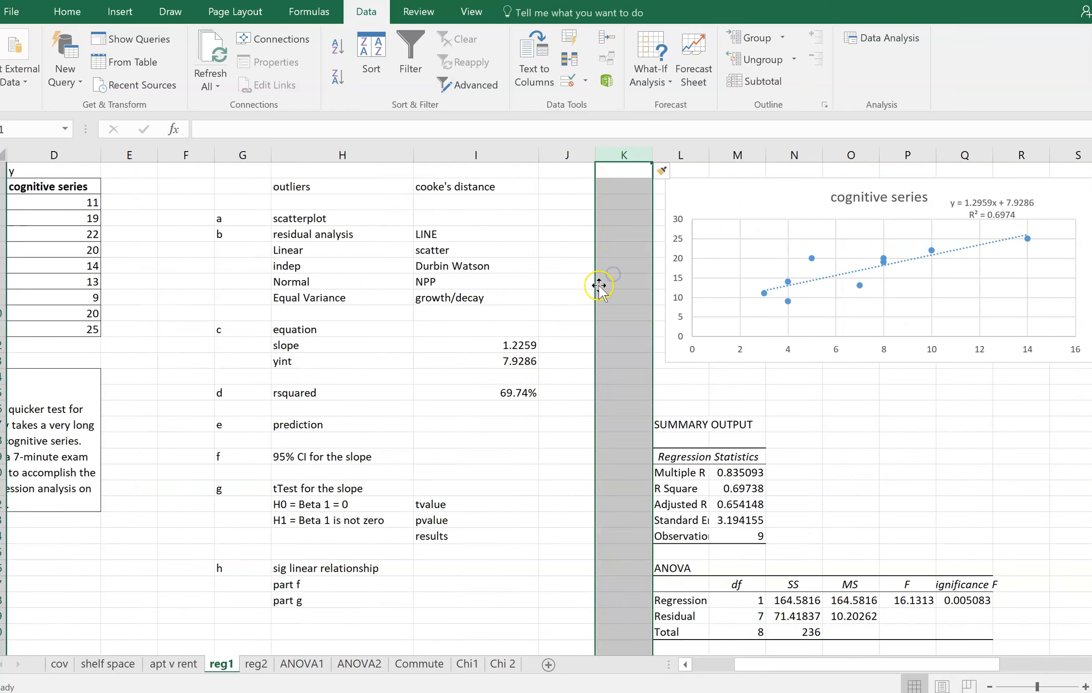
left_click_drag(595, 155, 706, 171)
left_click(570, 255)
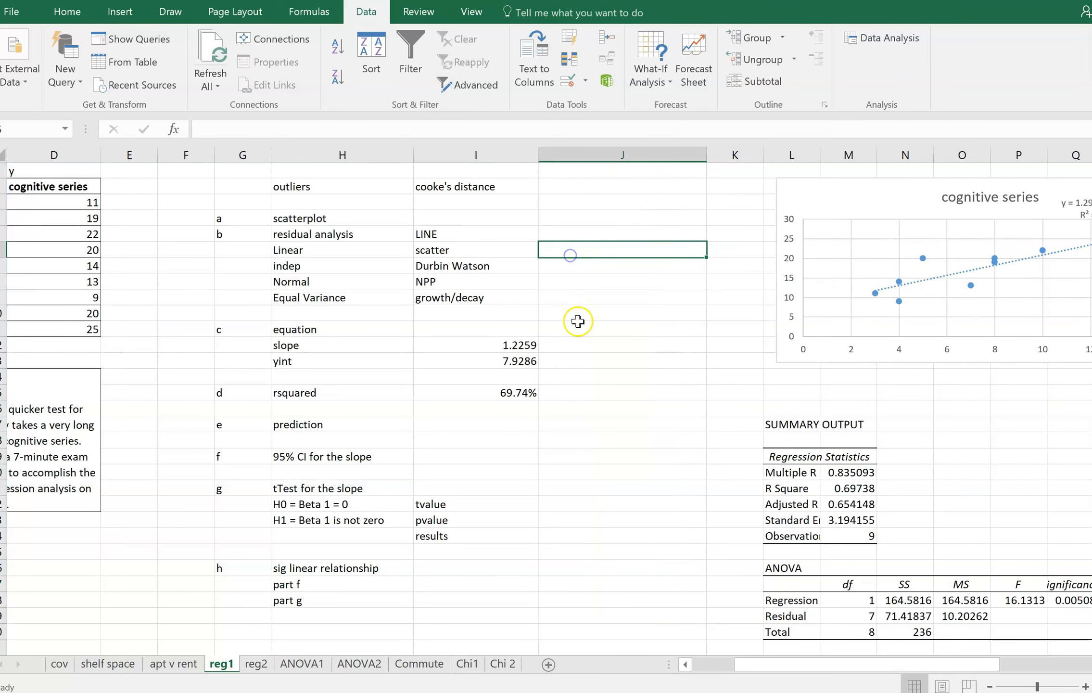
Dismiss the mail notification covering the regression output
key("Right")
key("Right")
key("Right")
key("Right")
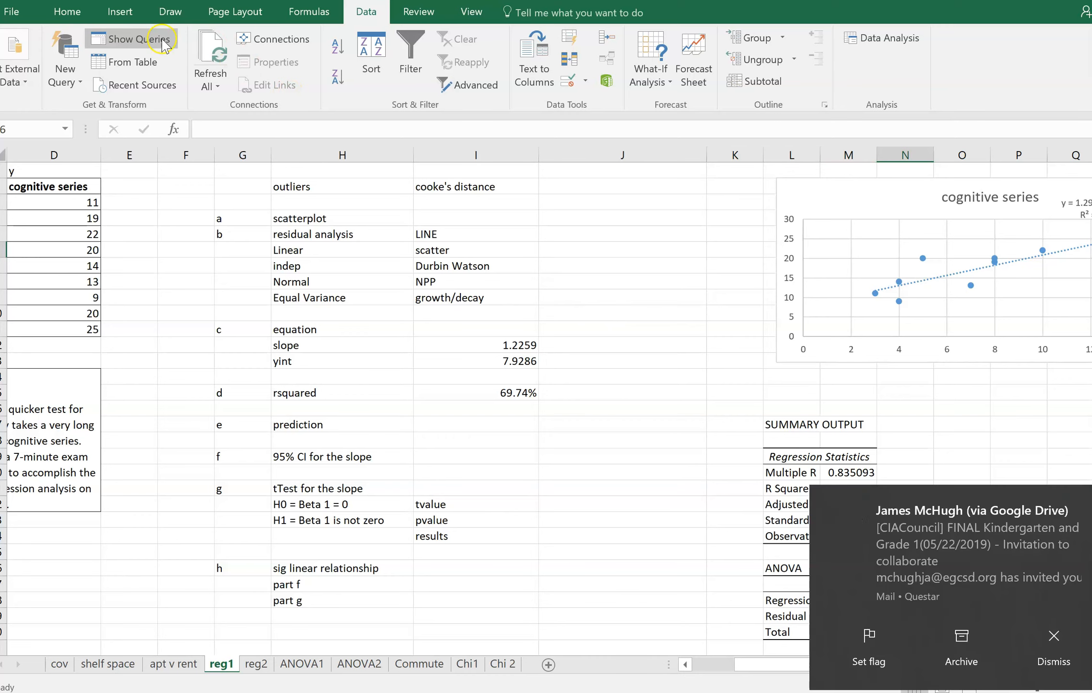
left_click(1044, 642)
Move the residual plot up beside the scatter chart and enlarge it slightly in height and width
left_click_drag(906, 666, 947, 668)
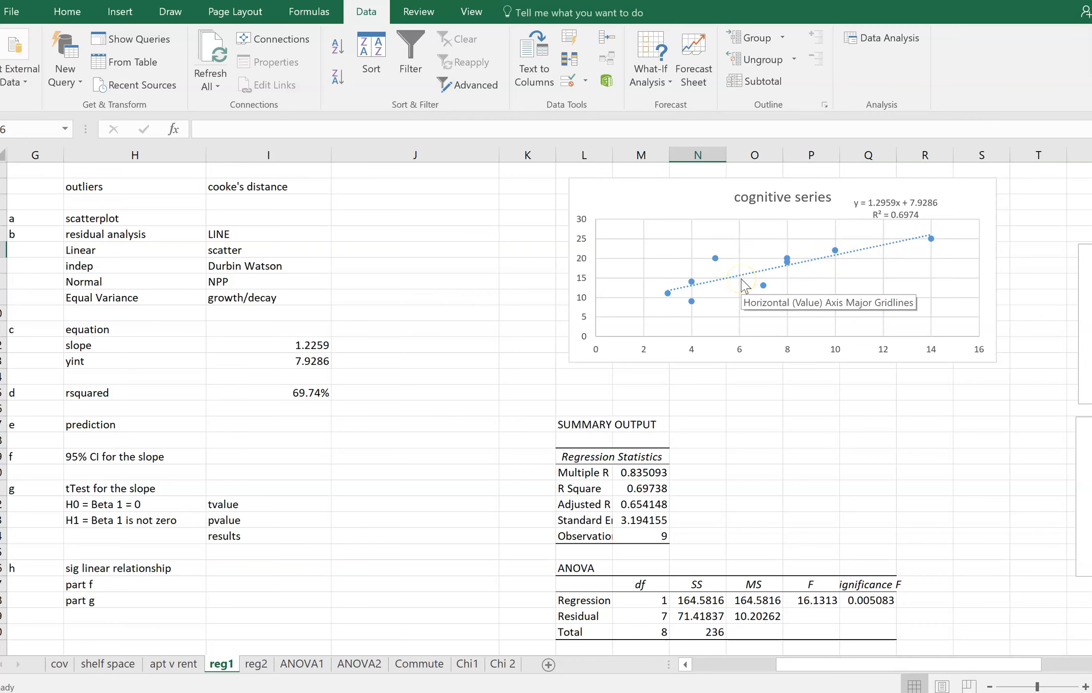
left_click_drag(880, 665, 924, 671)
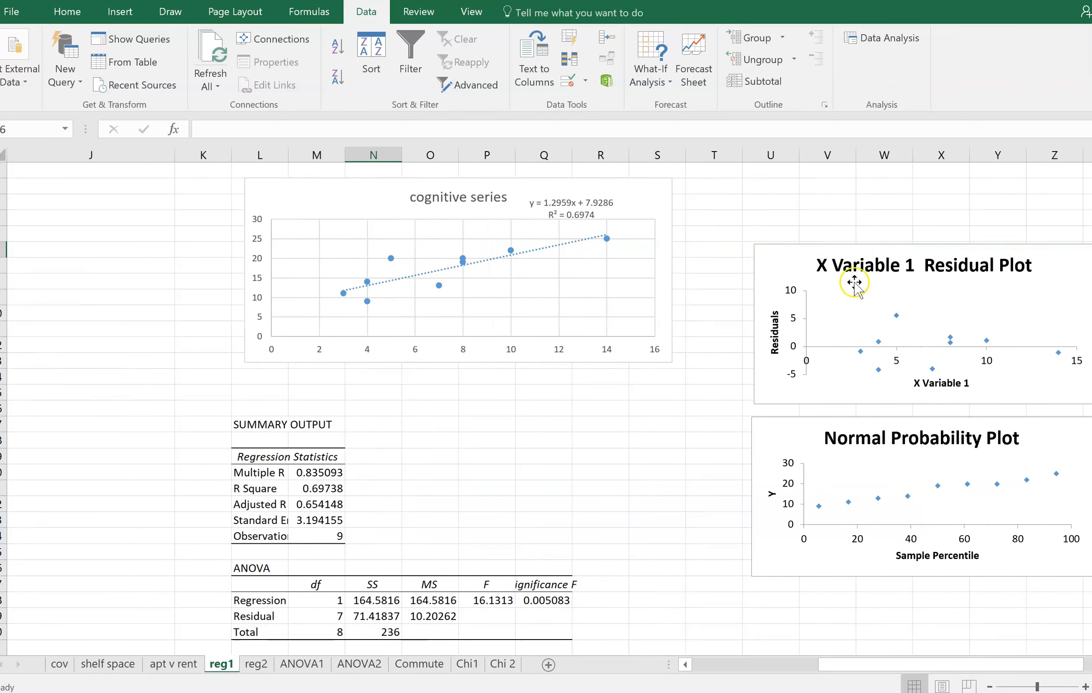
left_click_drag(785, 260, 738, 225)
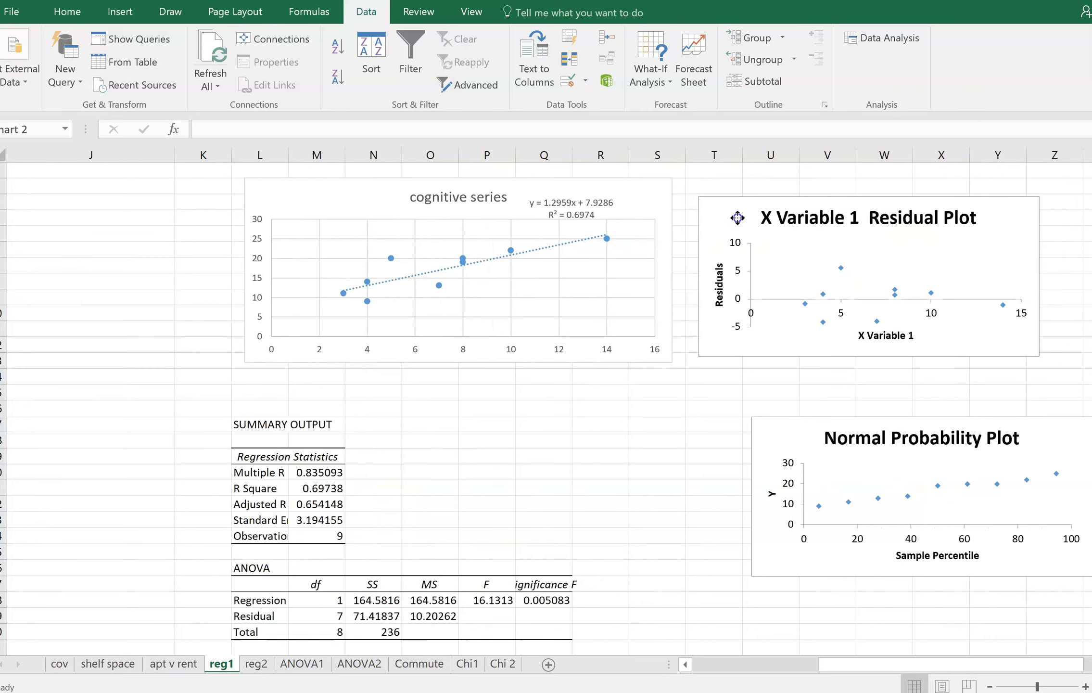
left_click(797, 266)
left_click_drag(867, 356, 869, 365)
left_click_drag(1038, 282, 1070, 287)
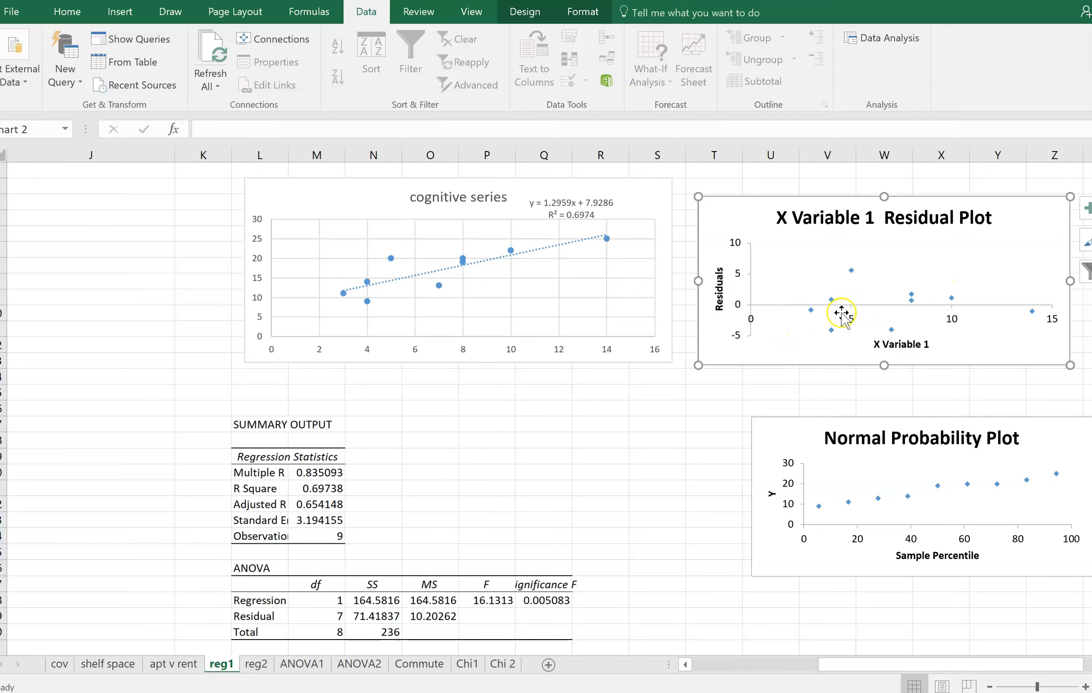
Enter "overall looks good" in J6 as the finding for the Linear condition
left_click_drag(916, 673, 780, 664)
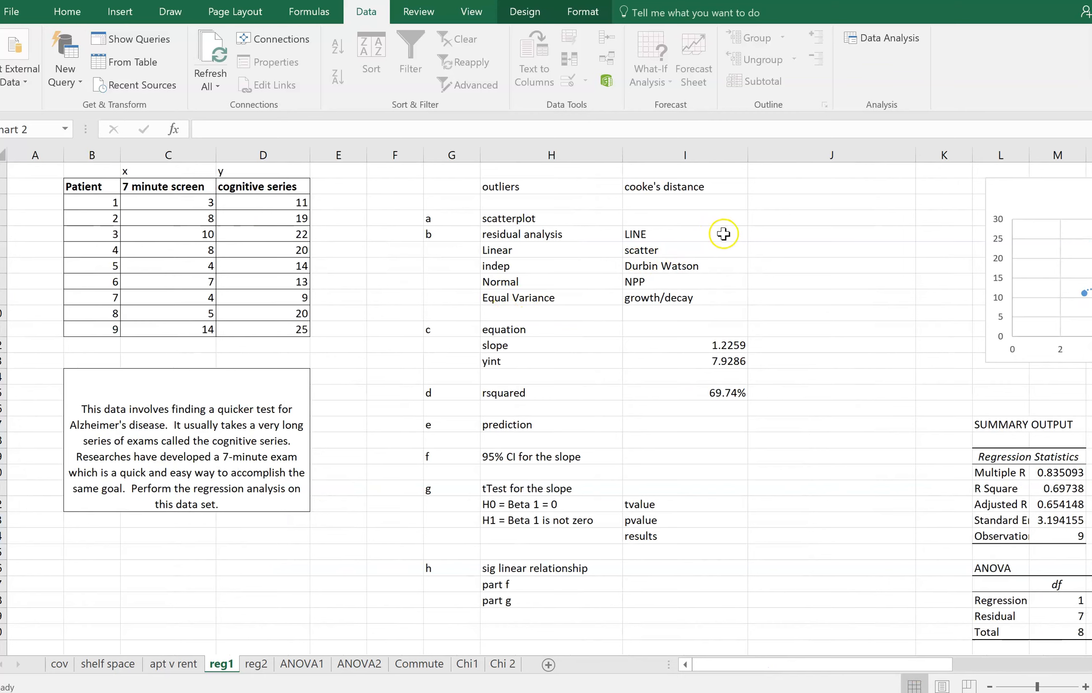
left_click(759, 249)
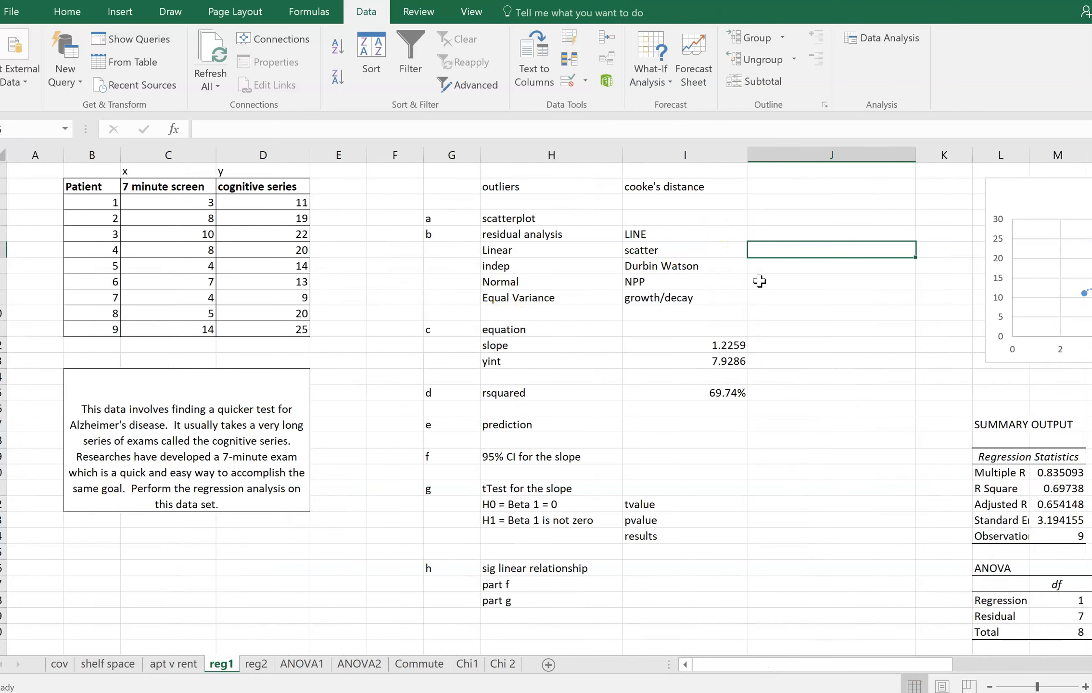
type("overall looks good")
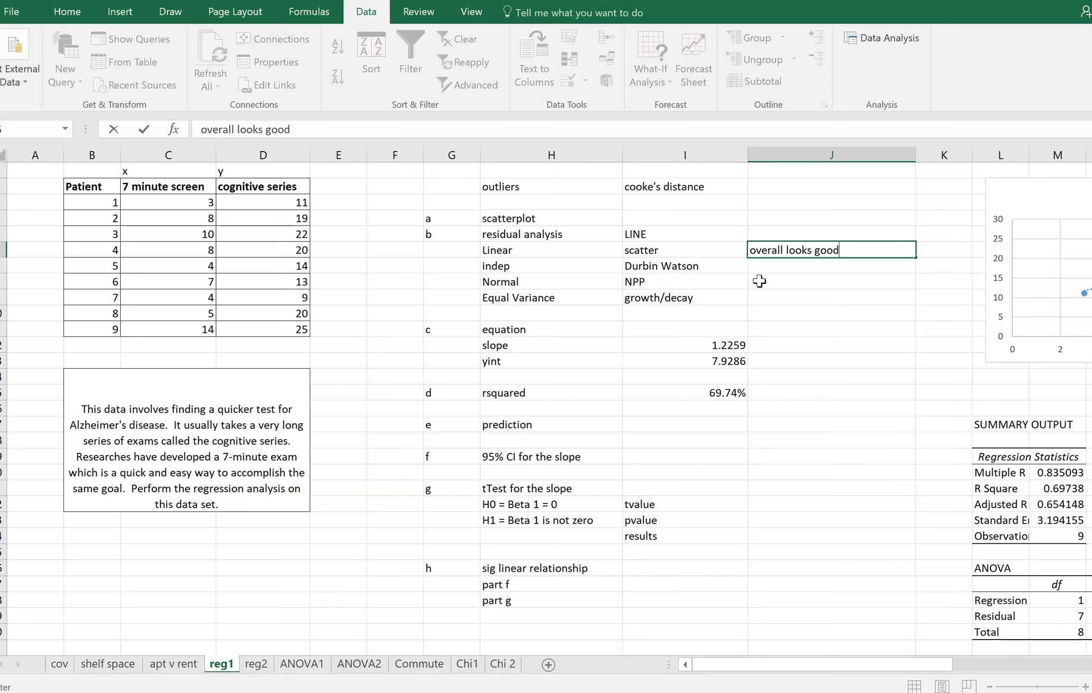
key("Return")
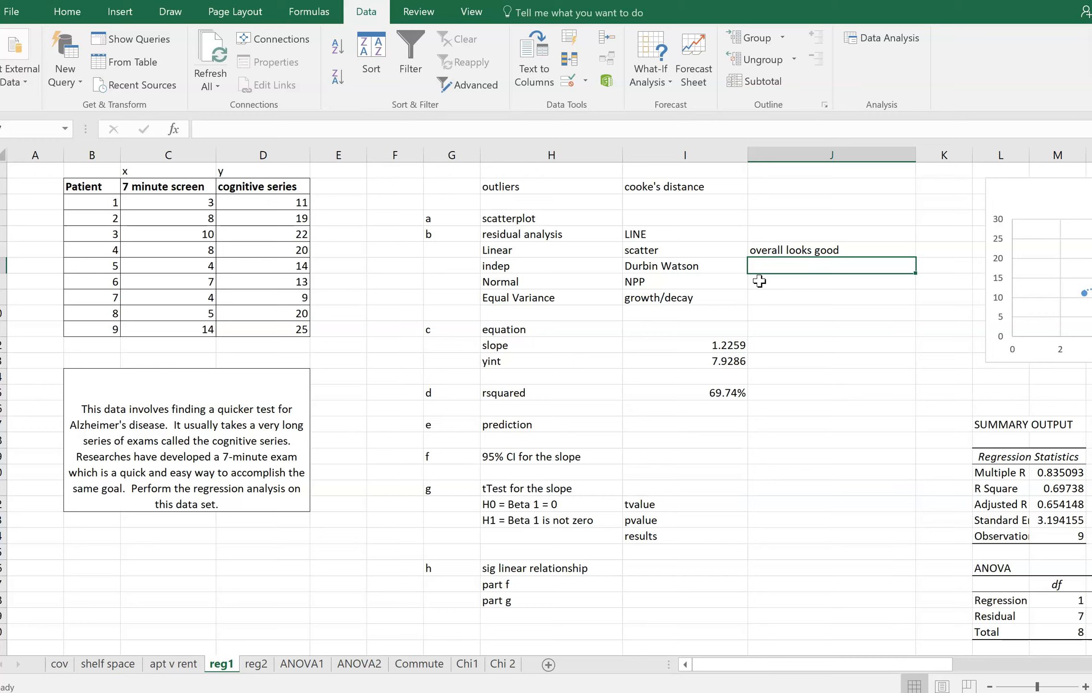
Enter "overall looks good (DW test)" in J7 as the finding for the independence condition
type("overall l")
key("BackSpace")
type("ll")
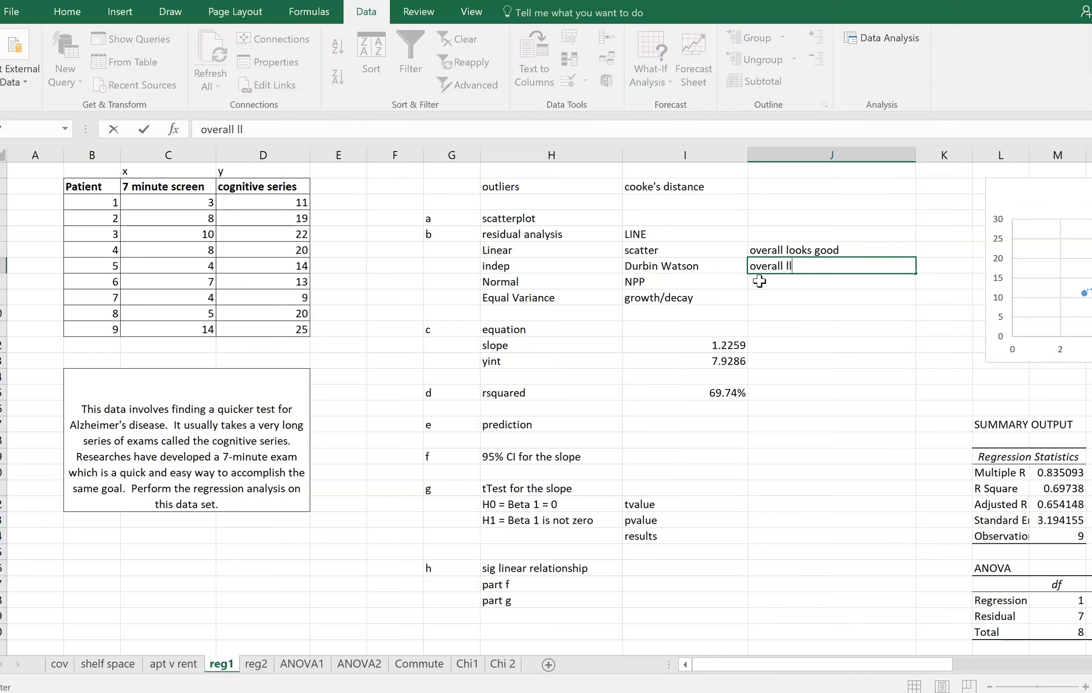
type("ooks good (DW test")
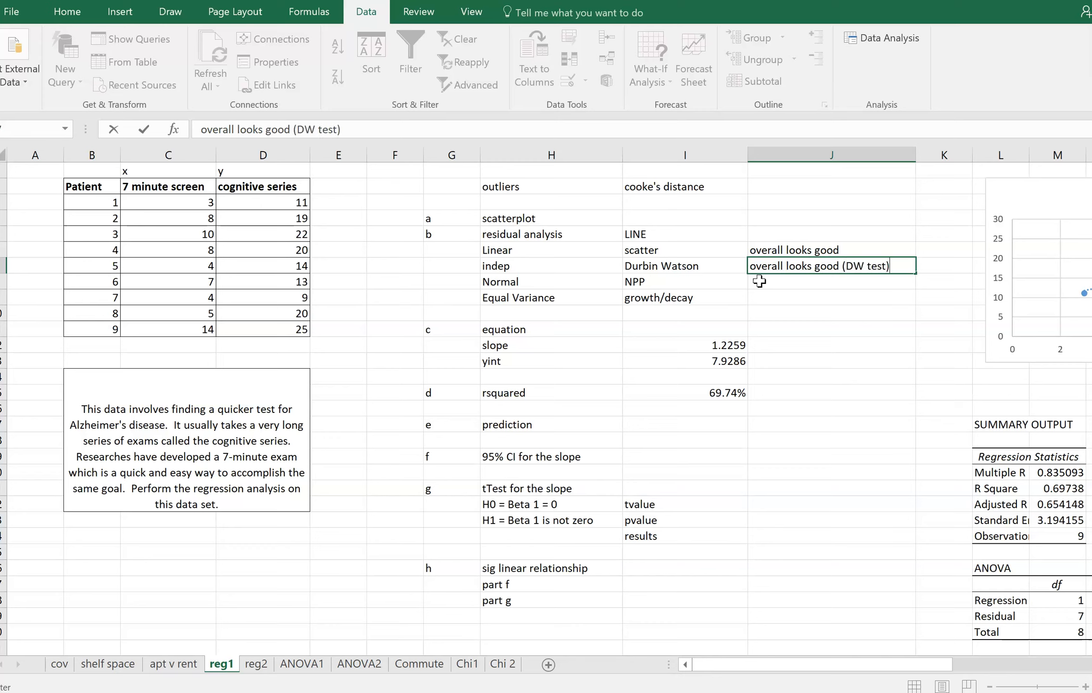
key("Return")
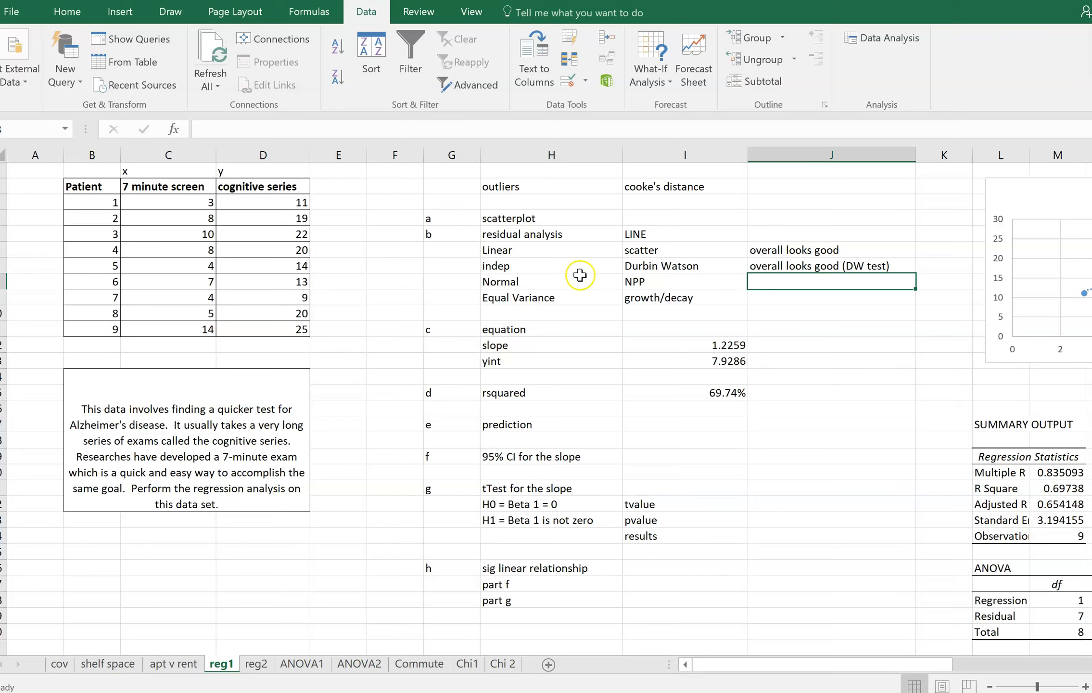
Examine the consecutive 7 minute screen values of patients 3 to 5 to judge whether observations depend on each other
left_click(171, 236)
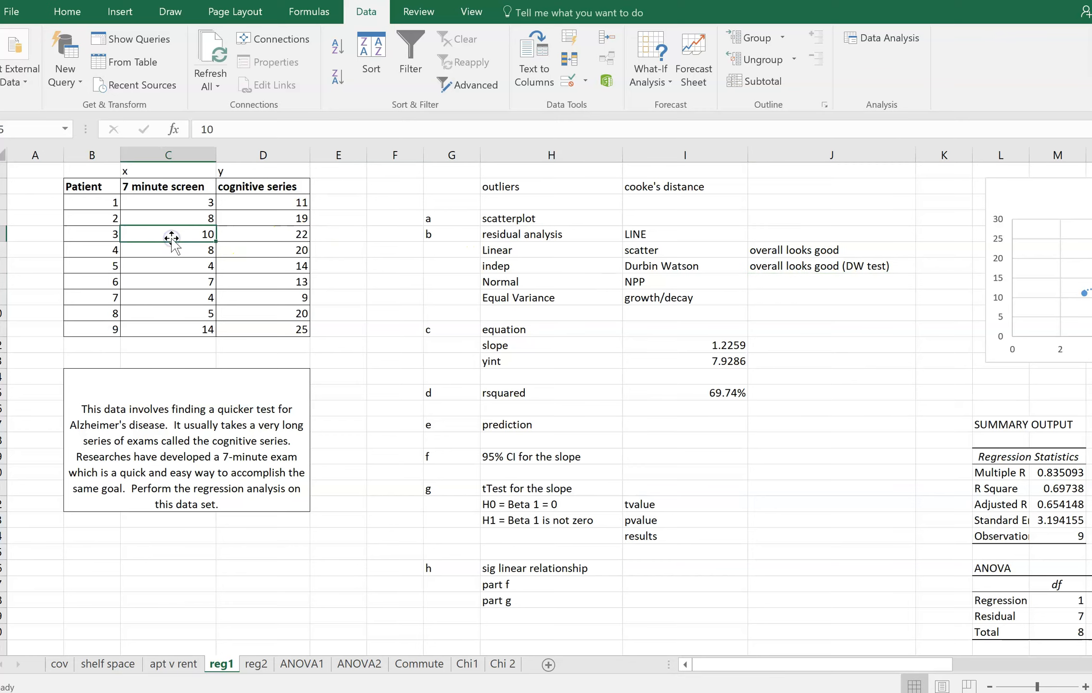
key("Down")
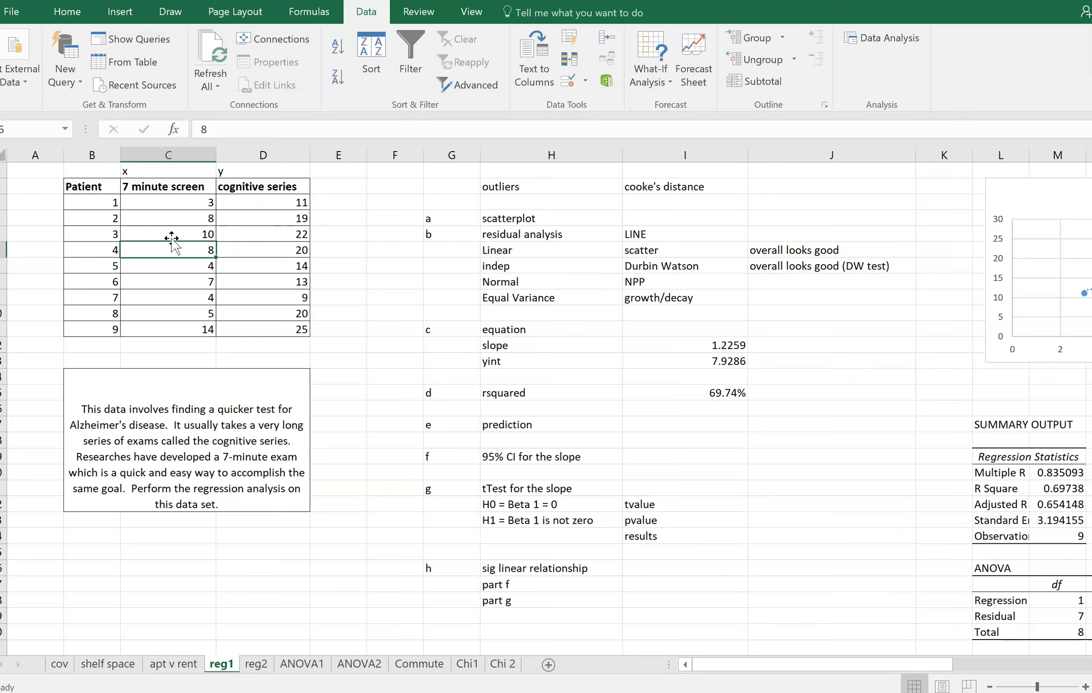
key("Down")
key("Up")
key("Down")
key("Up")
key("Down")
key("Up")
Move the normal probability plot closer beneath the residual plot
left_click(799, 283)
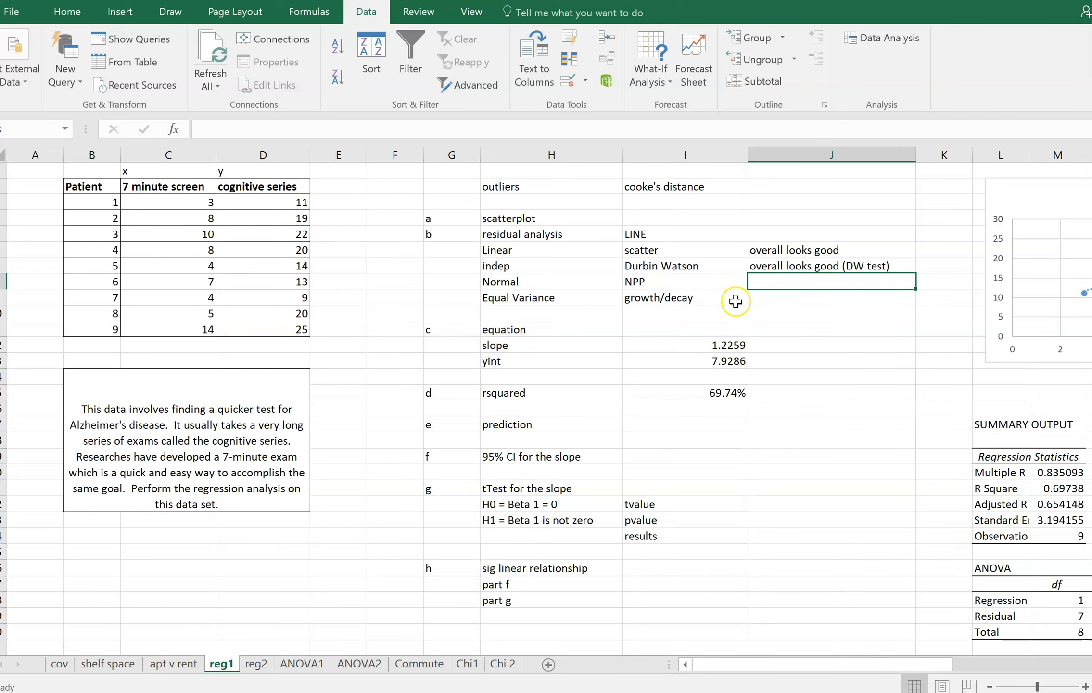
left_click_drag(858, 663, 995, 683)
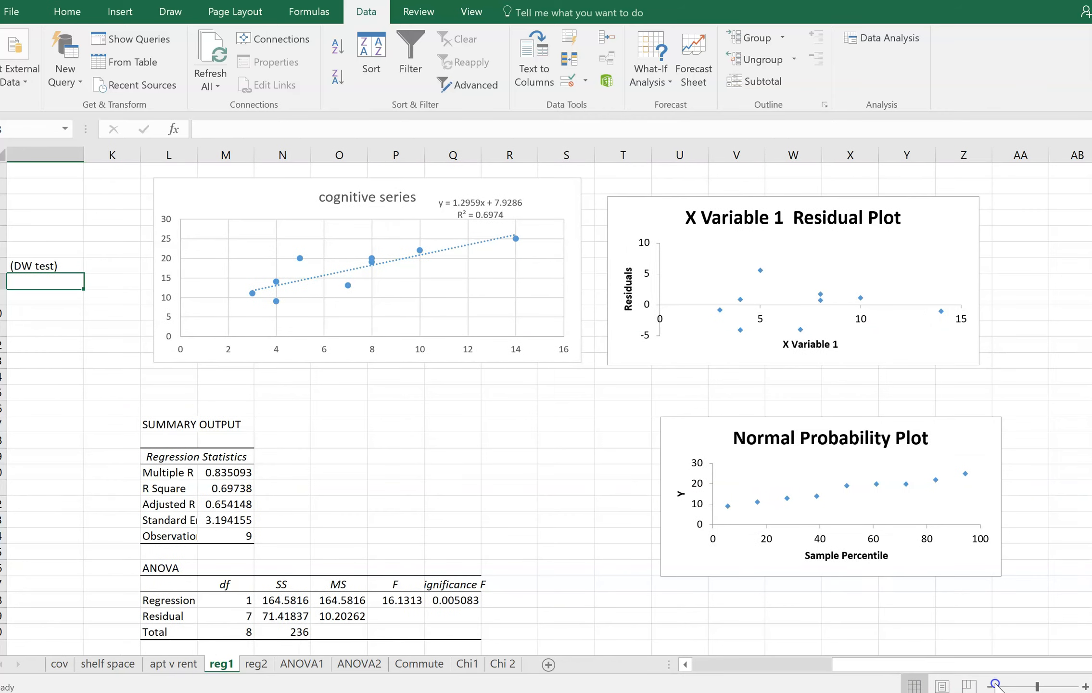
left_click_drag(631, 434, 579, 412)
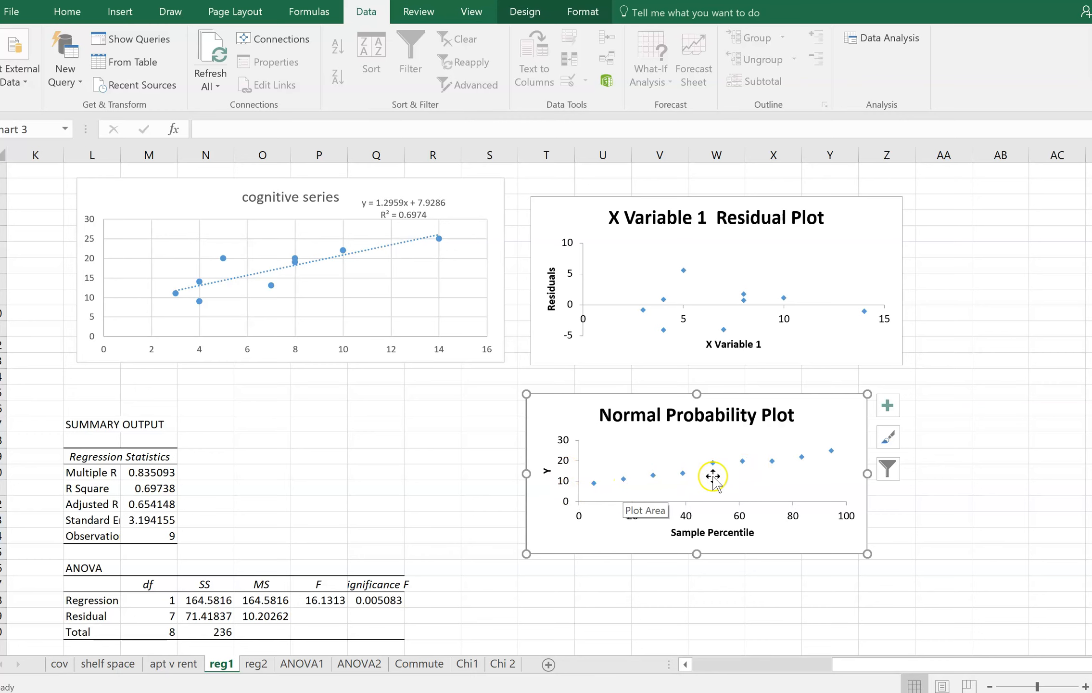
Enter "the NPP plot looks like a straight line" in J8 for the Normal condition and autofit column J
left_click_drag(841, 663, 757, 663)
left_click(503, 281)
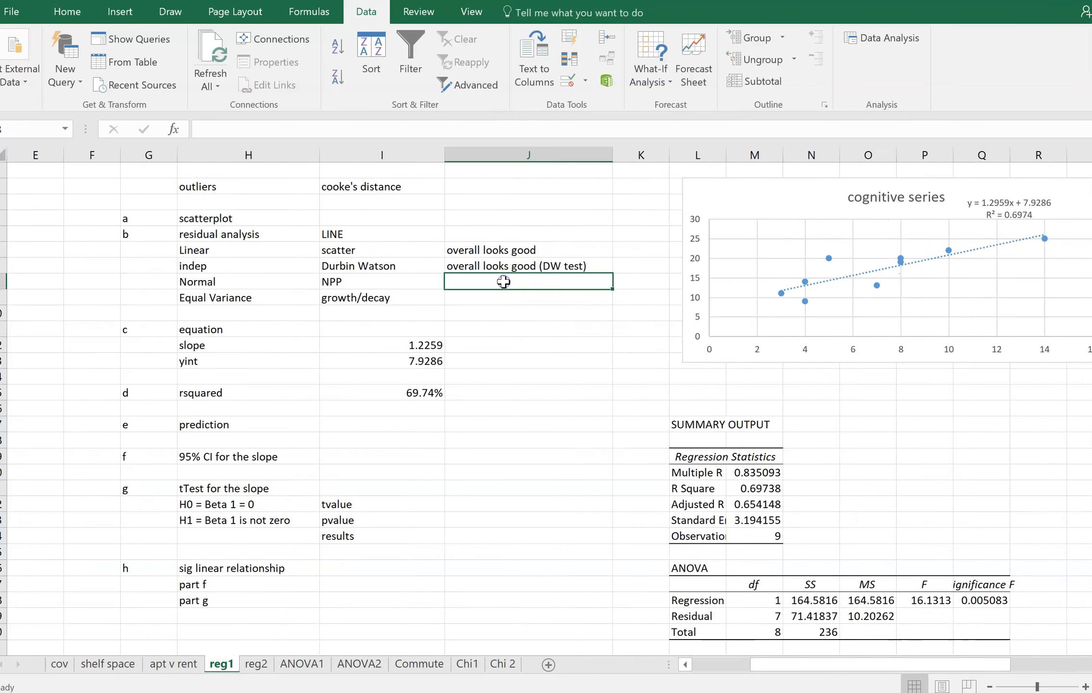
type("the")
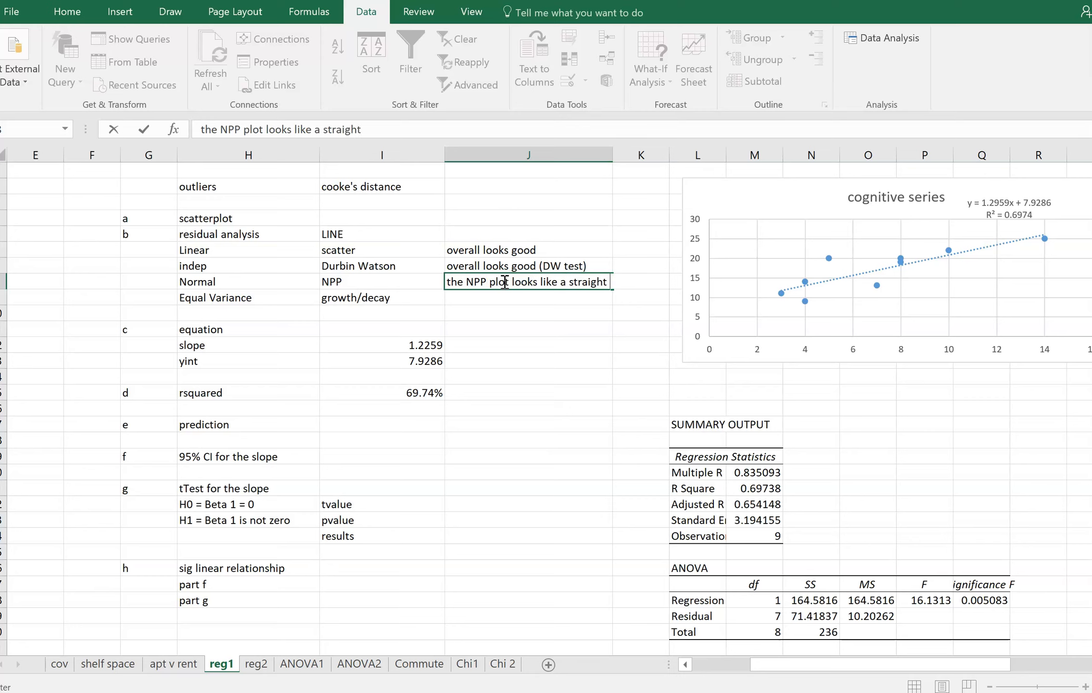
key("Return")
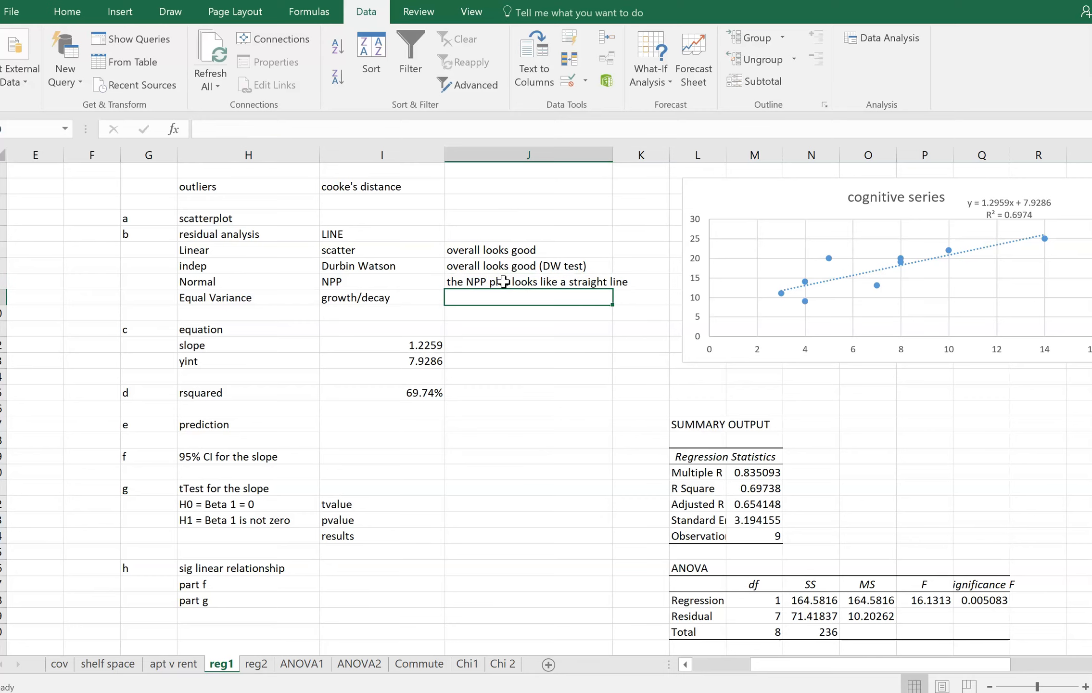
double_click(615, 155)
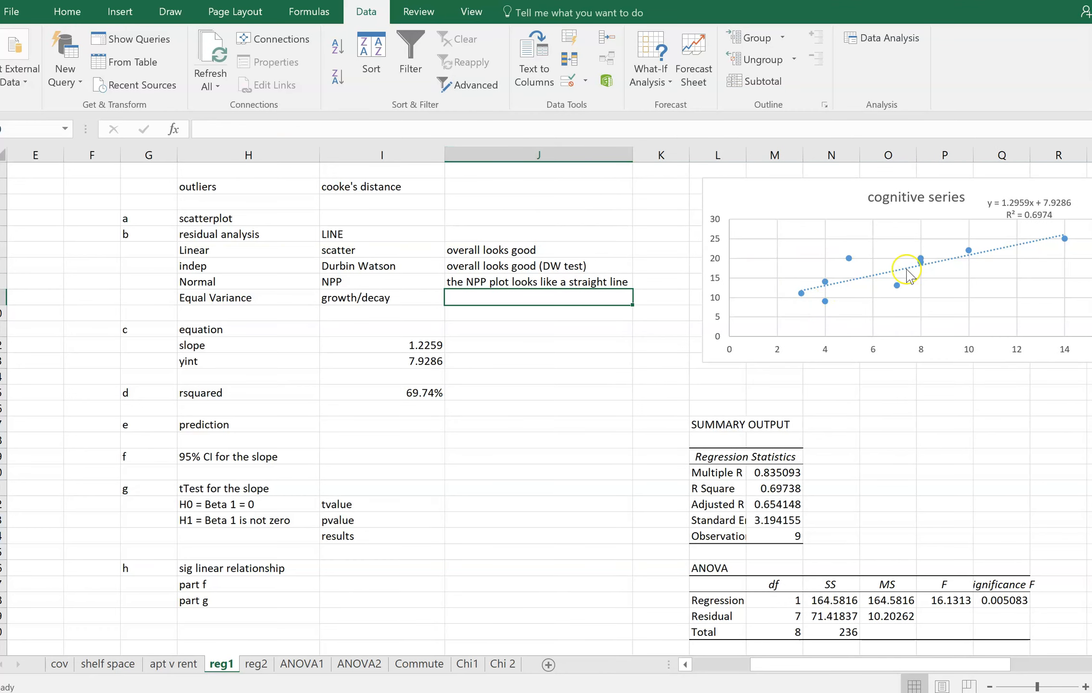
Check the residual plot and enter "I see no growth/decay in the res plot" in J9 as the Equal Variance finding
left_click_drag(845, 664, 951, 683)
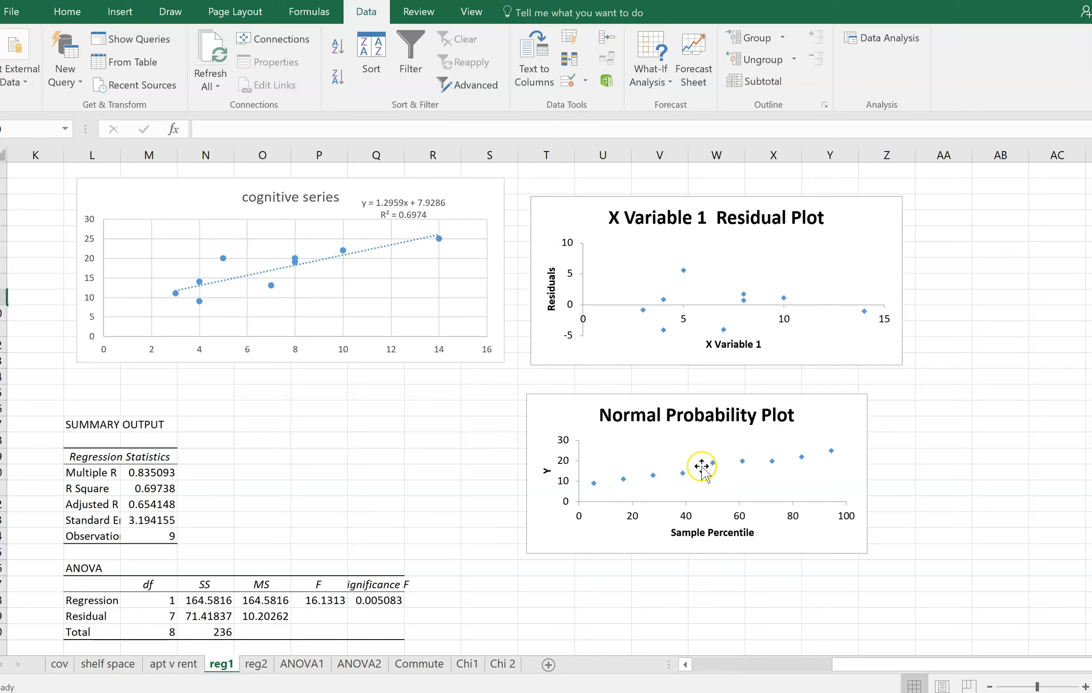
left_click_drag(842, 665, 696, 665)
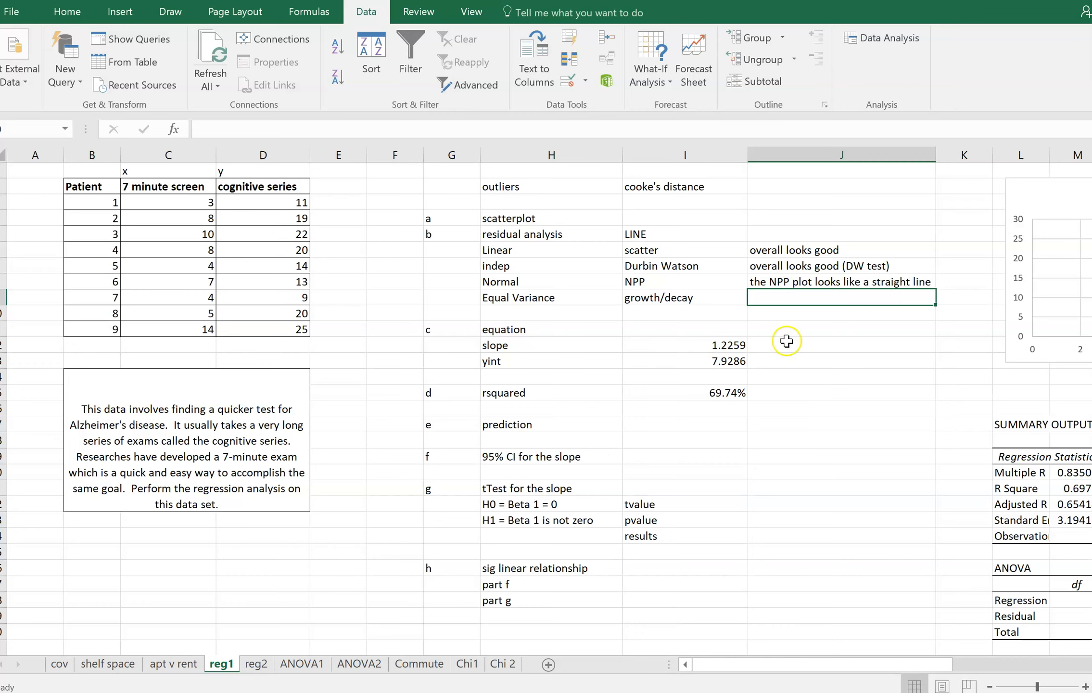
left_click_drag(771, 664, 917, 674)
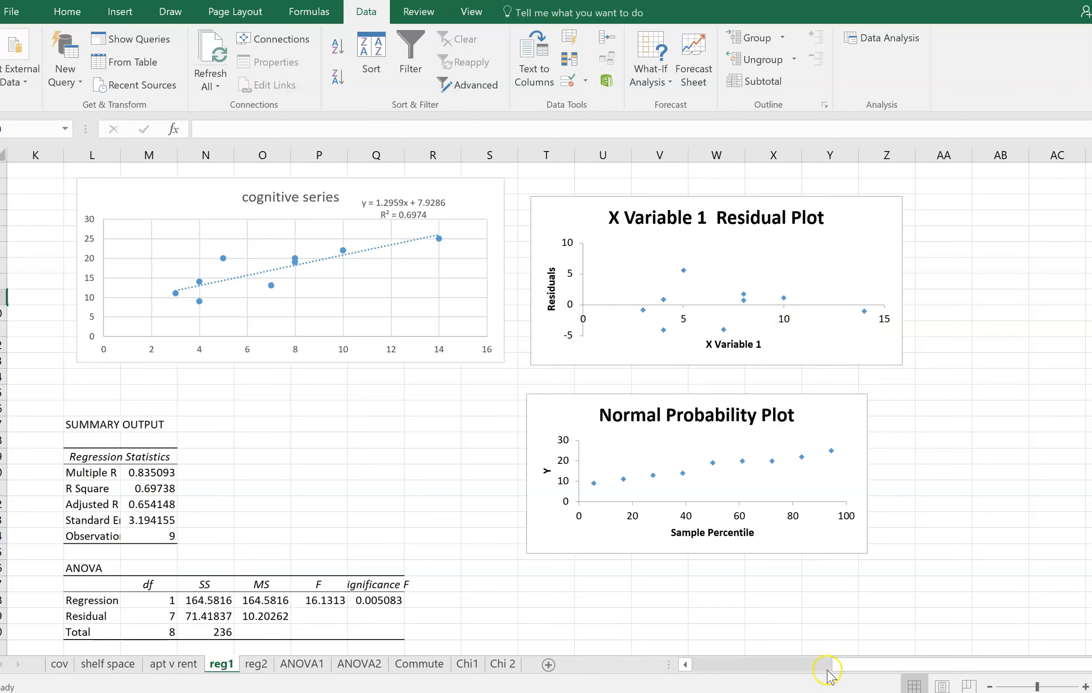
left_click_drag(841, 663, 725, 669)
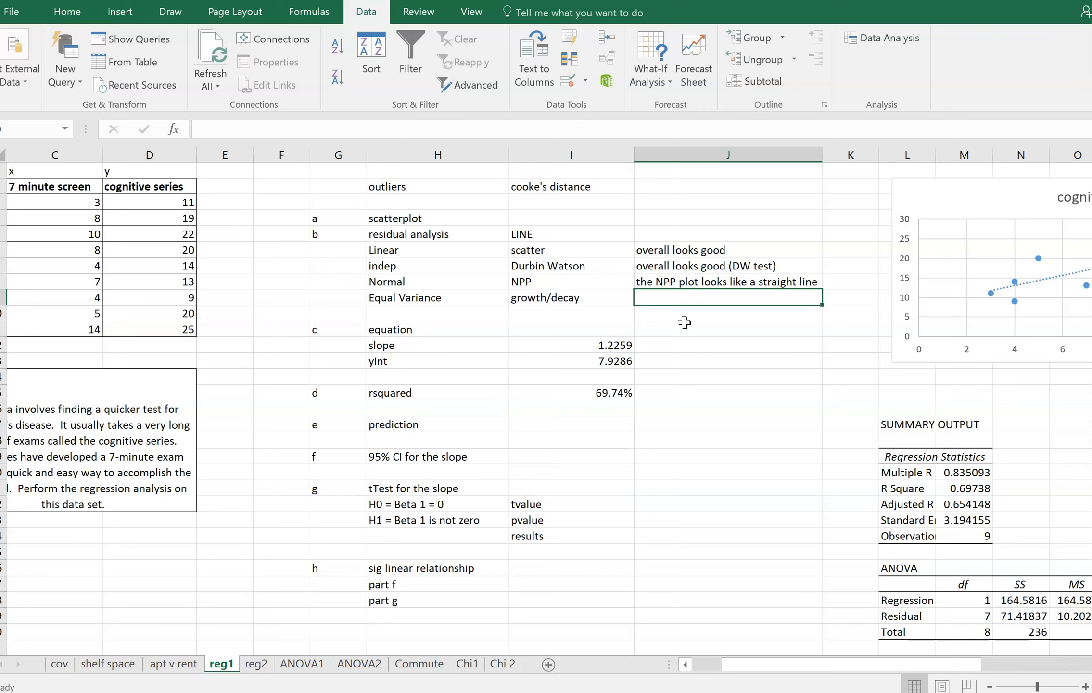
type("I see no grw")
type("oth")
key("BackSpace")
key("BackSpace")
key("BackSpace")
key("BackSpace")
key("BackSpace")
type("owth ")
type("decay/")
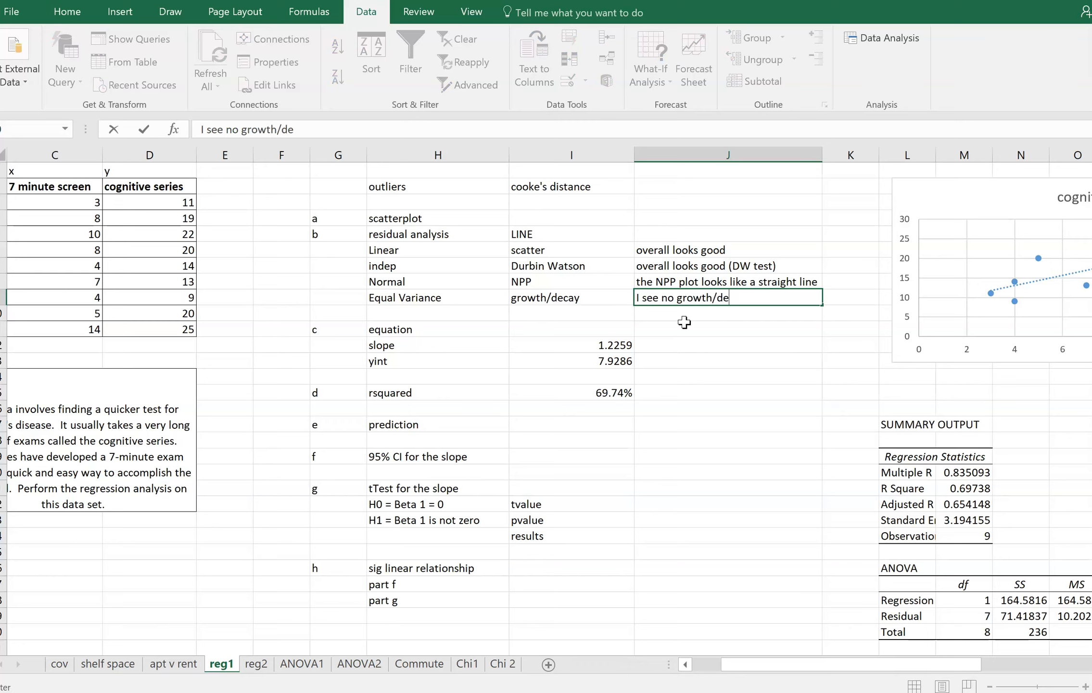
key("BackSpace")
key("BackSpace")
type("y in")
key("BackSpace")
key("BackSpace")
key("BackSpace")
key("BackSpace")
type("y in the res p")
key("BackSpace")
type("plot")
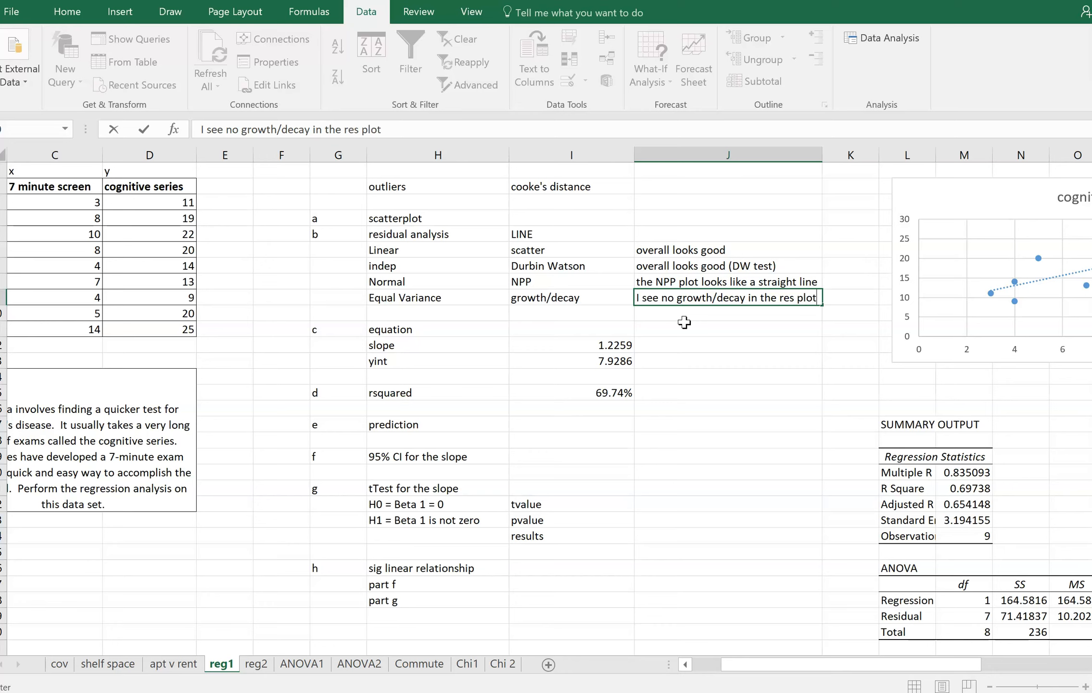
key("Return")
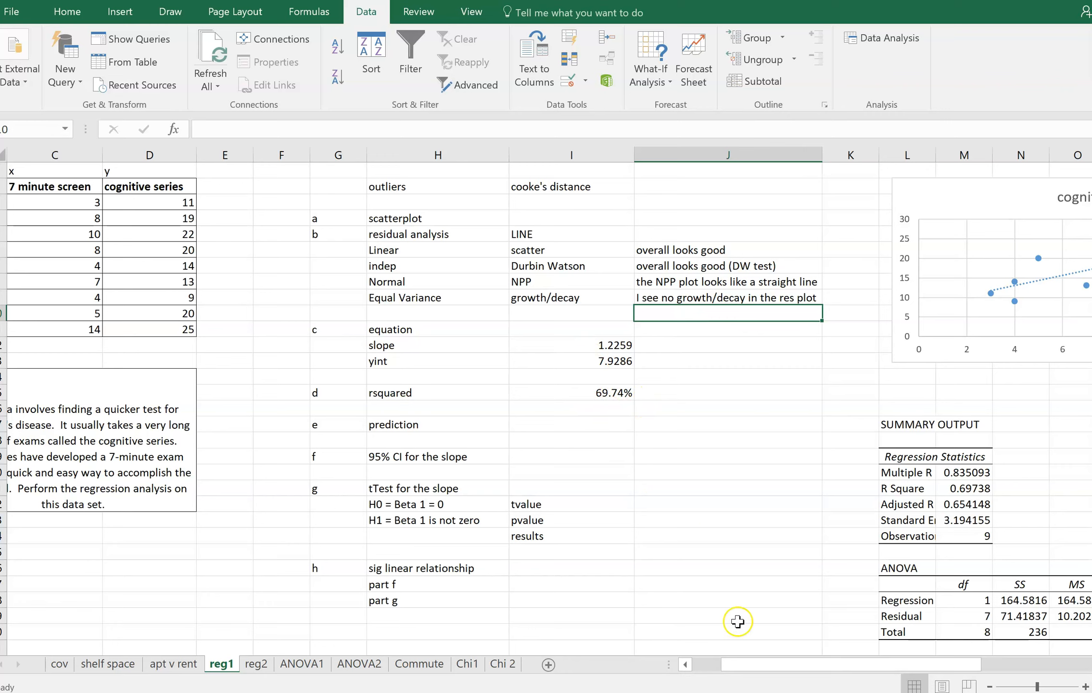
Enter "a 1 point inc in the 7 min test means a 1.22 point inc in the cog test" in J12 and autofit column J
left_click_drag(761, 666, 807, 672)
left_click(418, 347)
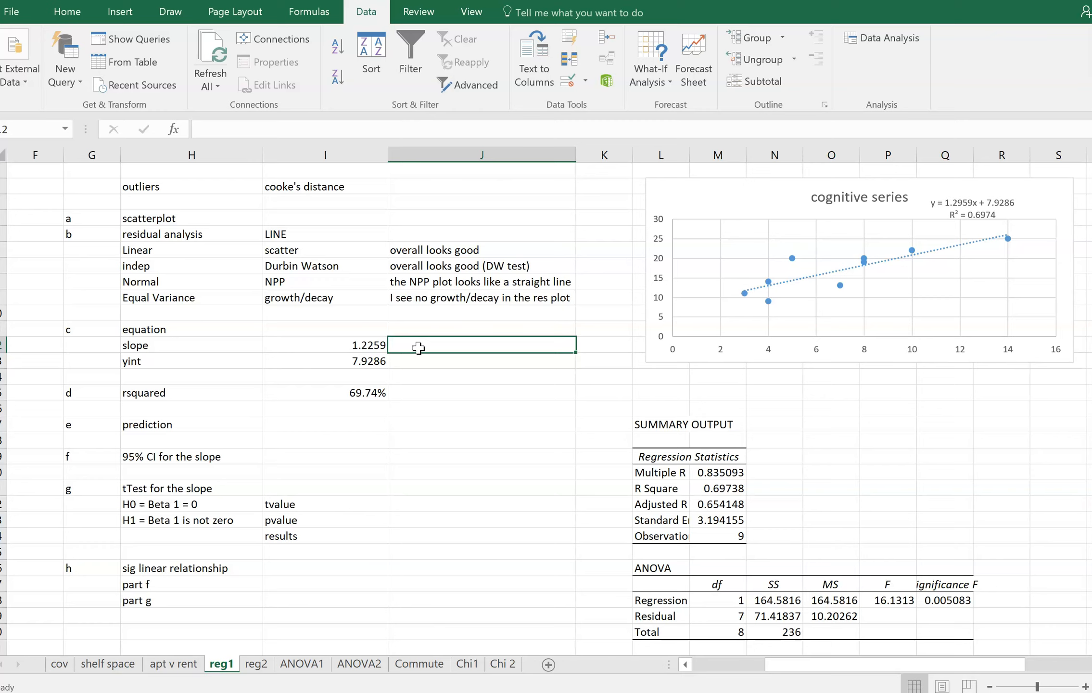
type("a")
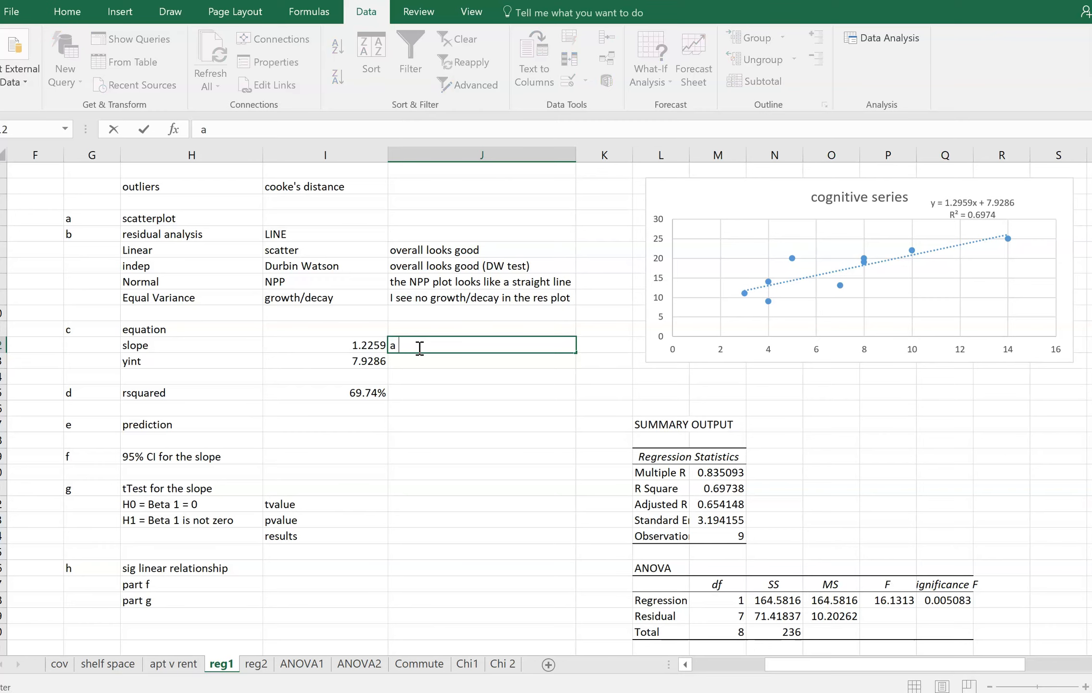
type(" 1 point inc in the ")
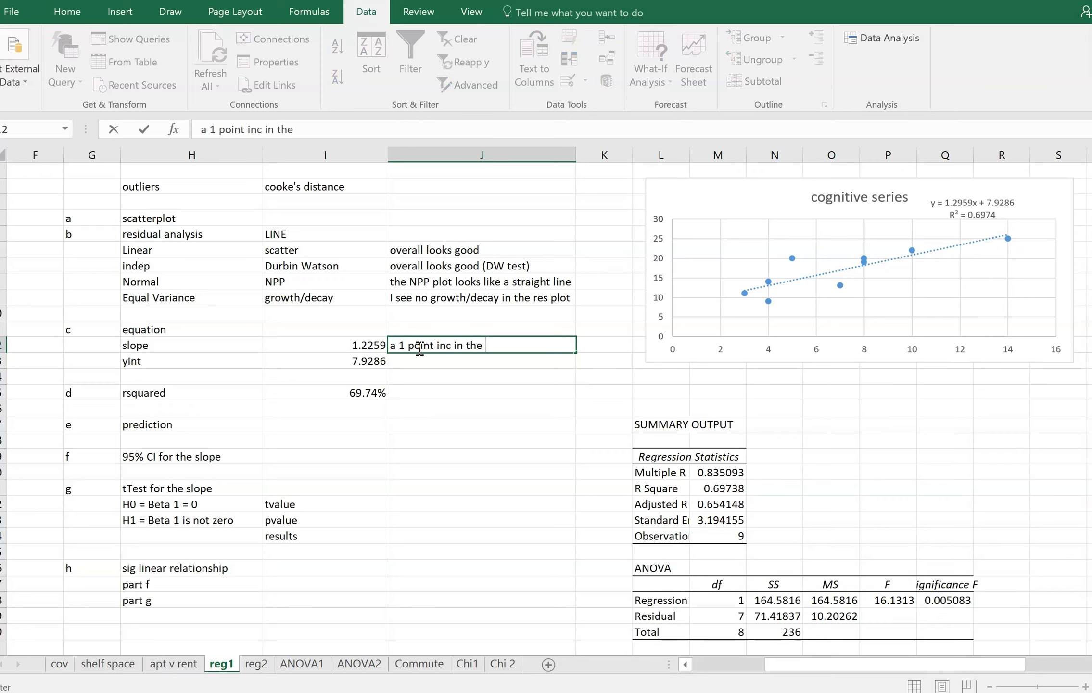
type("7 min test means")
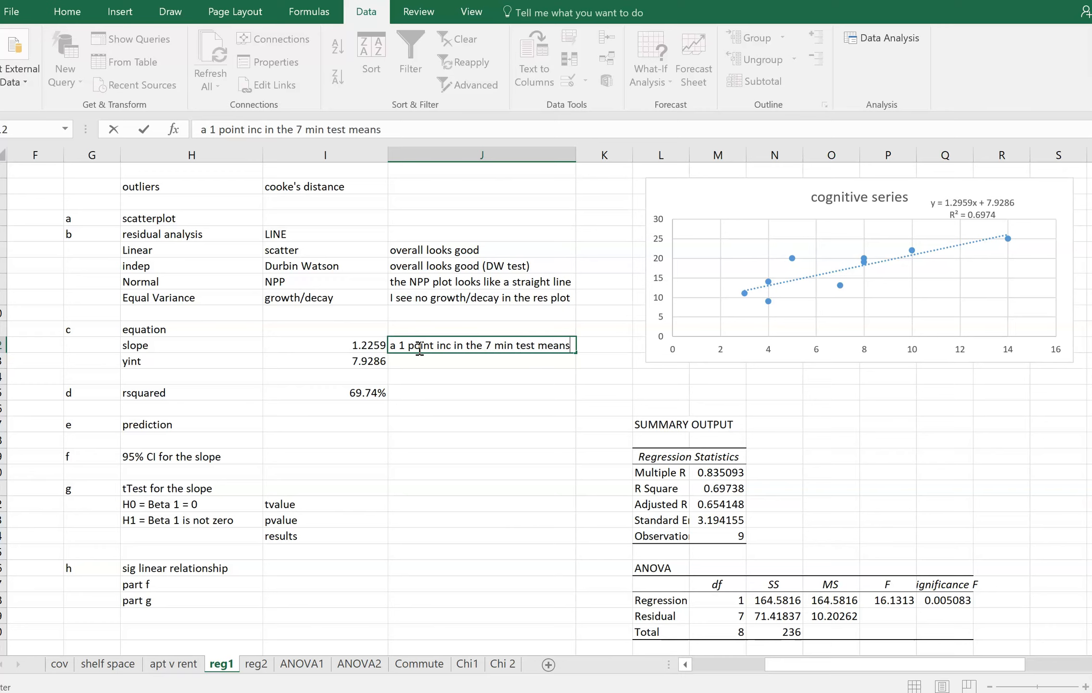
type(" a 1.22 point")
type(" in")
type("c in the ")
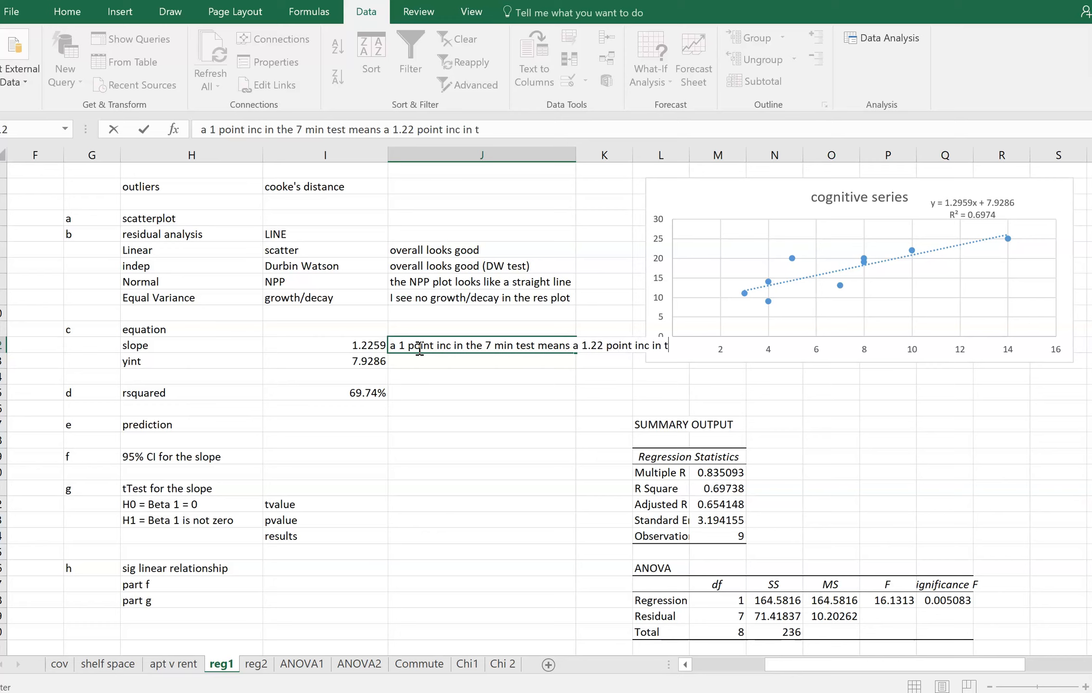
type("cog test")
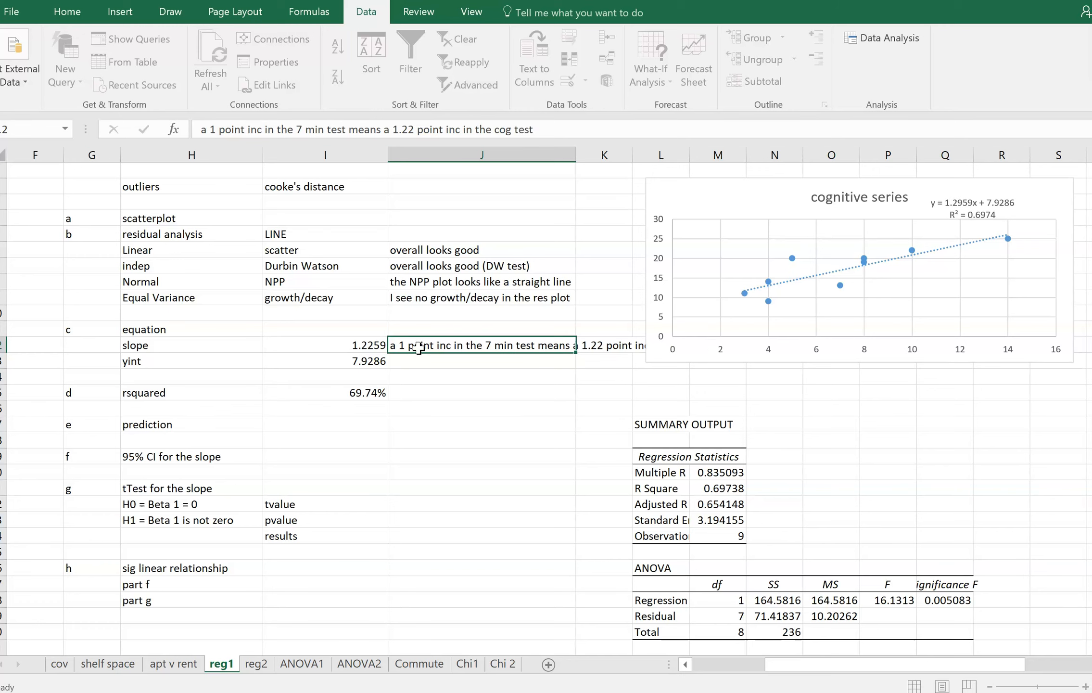
key("Return")
double_click(576, 155)
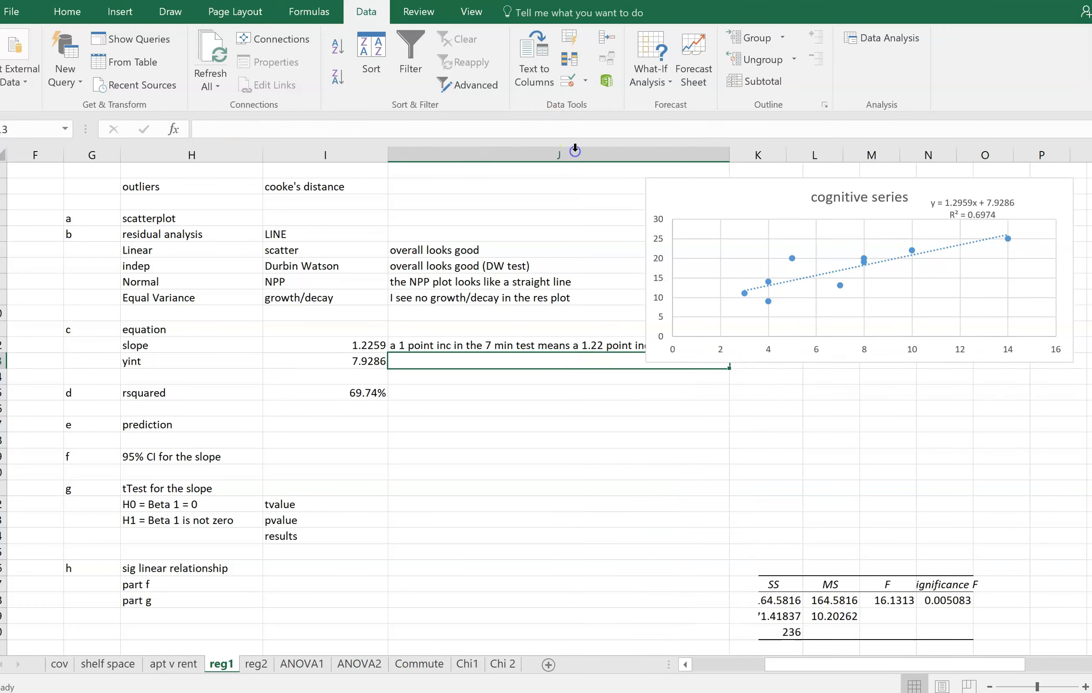
left_click(576, 340)
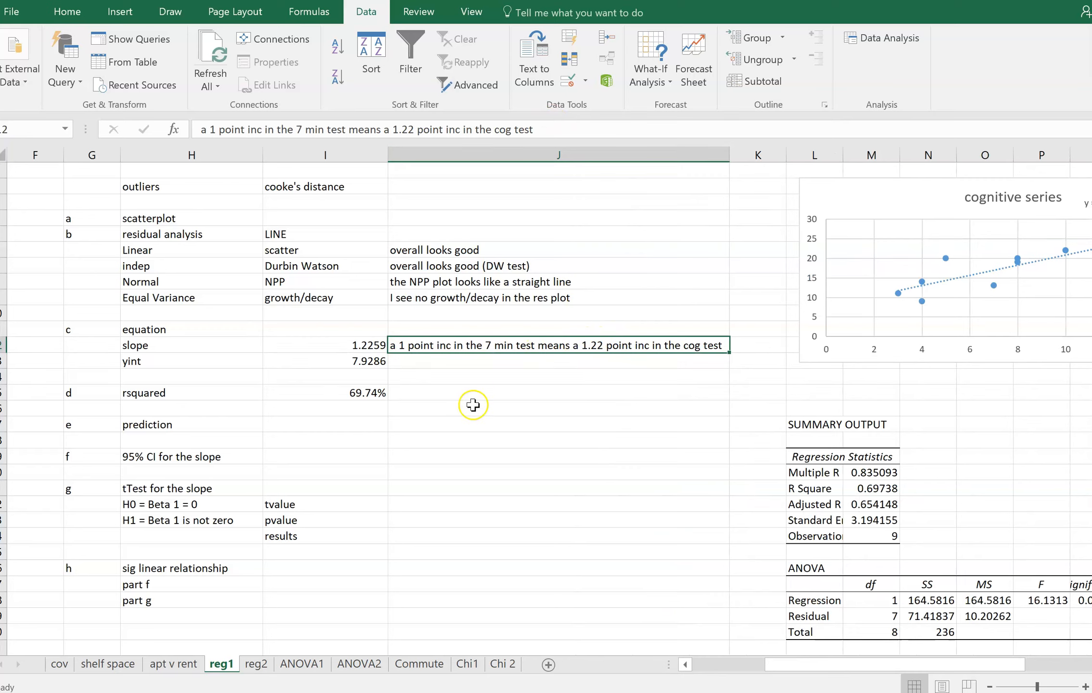
Enter "if we get a 0 on the 7 min test we expect a 7.92 on the cog test" in J13 beside the y-intercept
left_click_drag(781, 679, 712, 664)
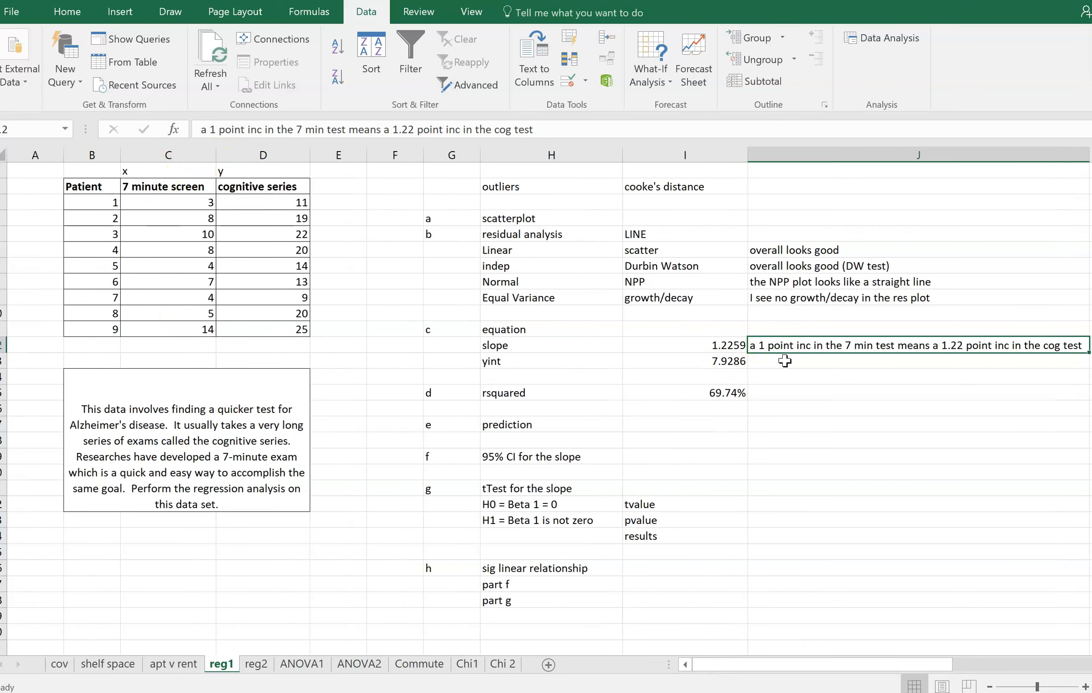
scroll(785, 361, "right", 1)
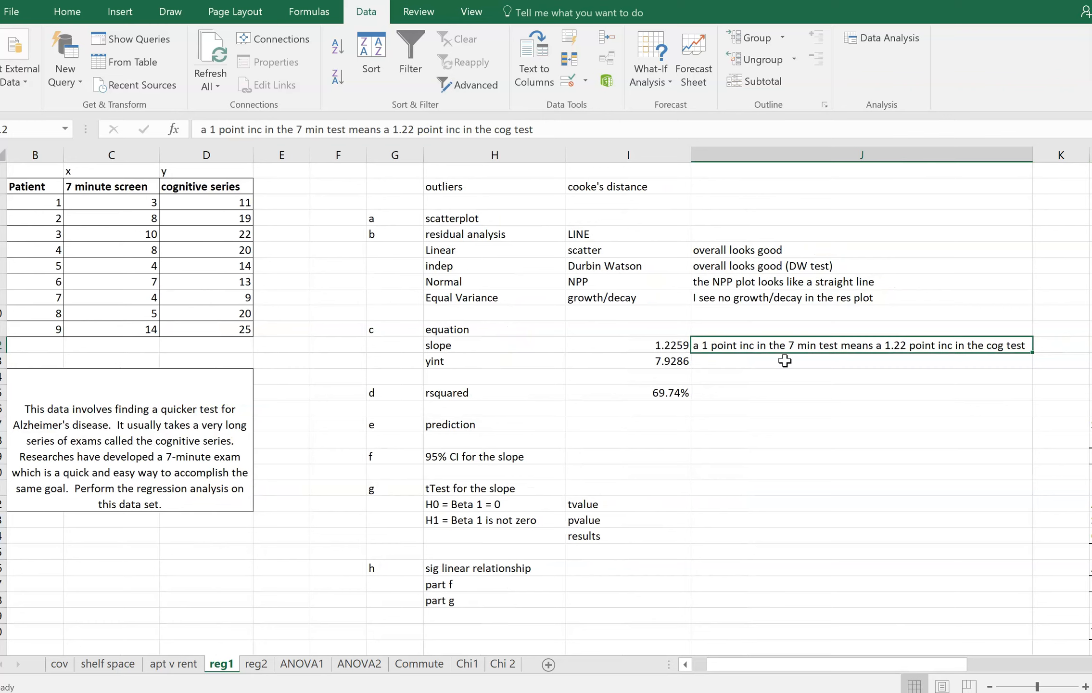
left_click(669, 345)
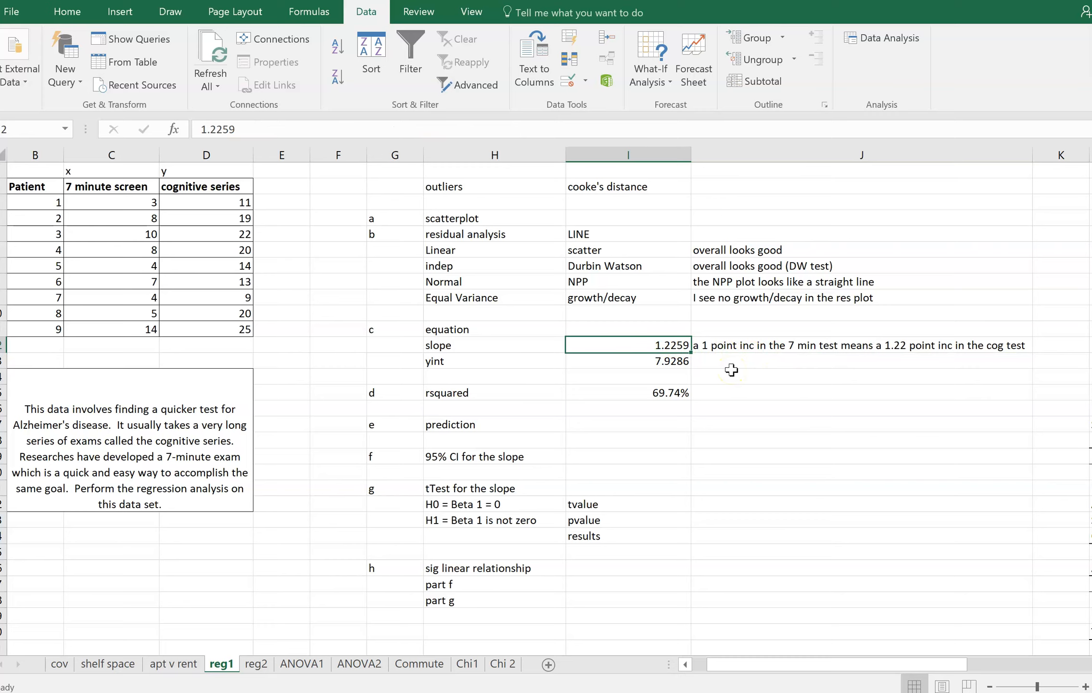
key("Right")
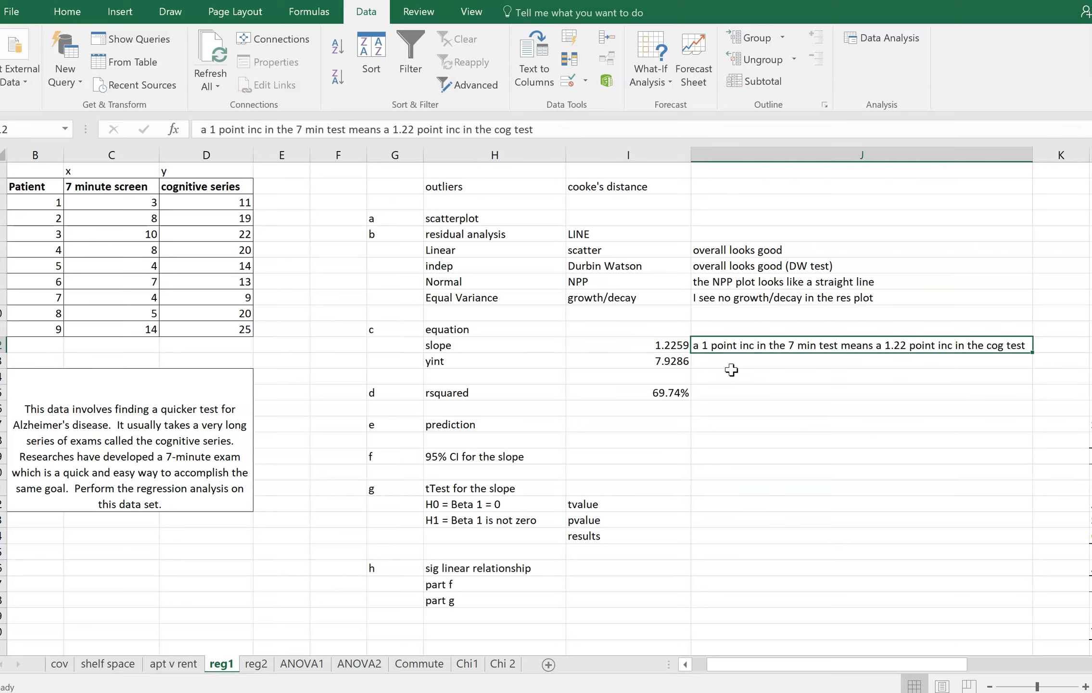
left_click(731, 368)
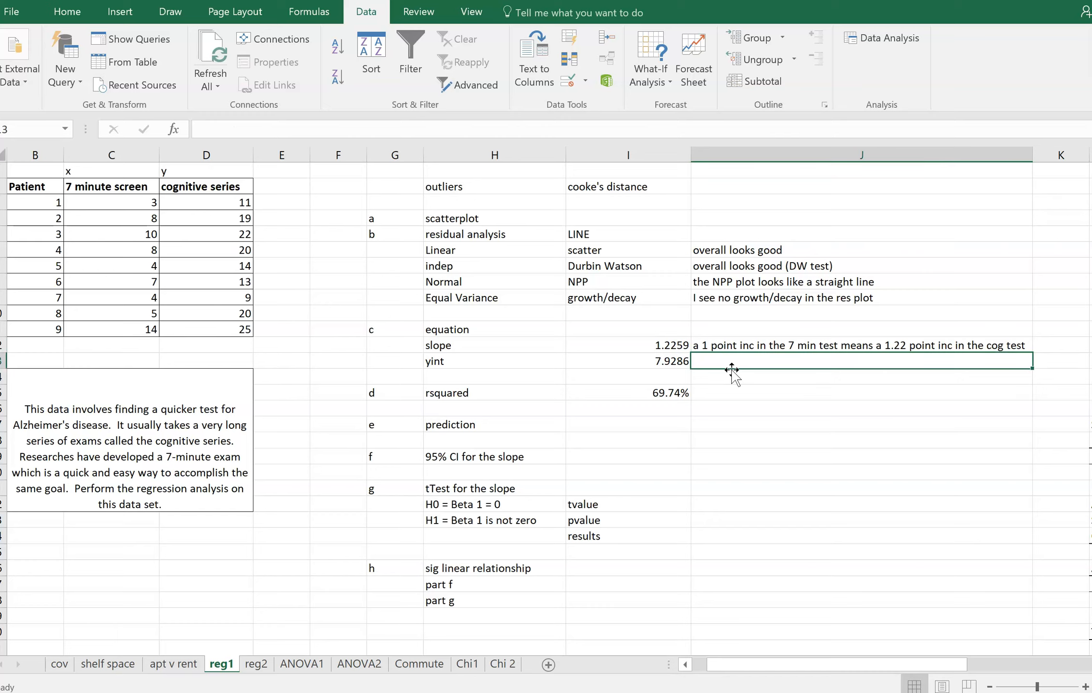
type("if a")
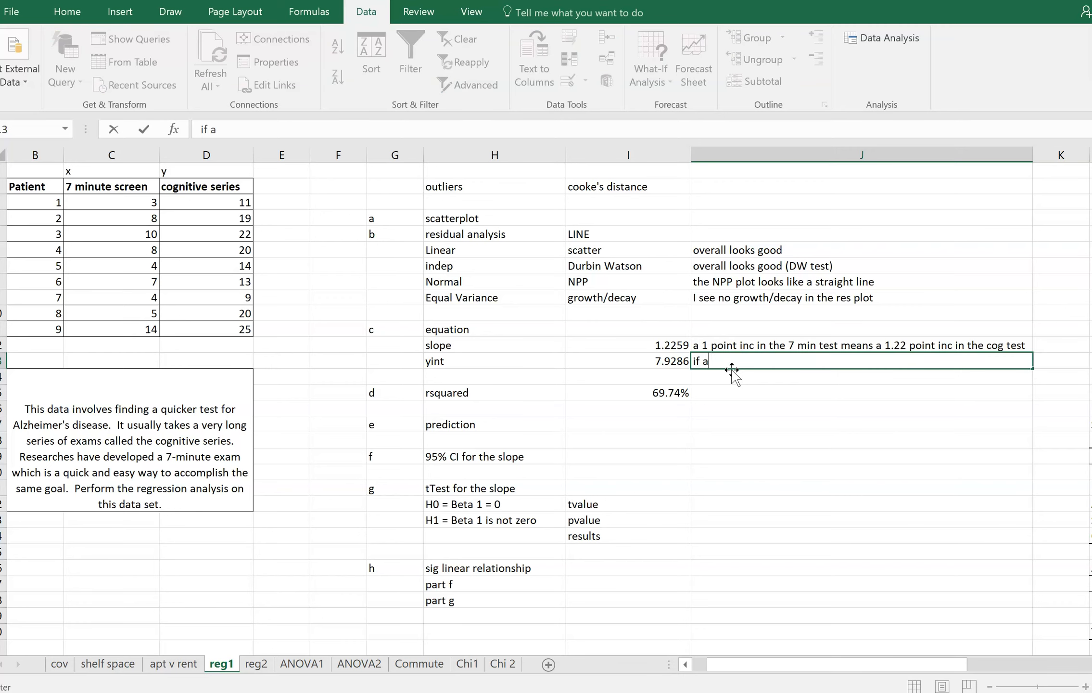
key("BackSpace")
type("we get a 0 on the 7 min test ")
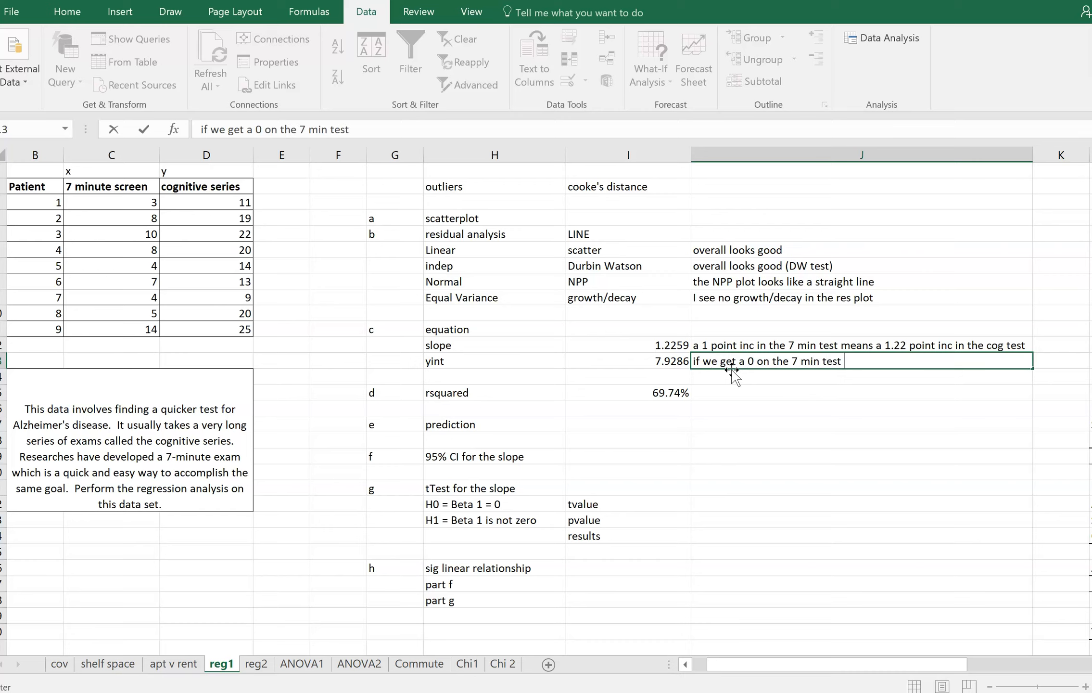
type("we expect a 7.92 on the cog test")
key("Return")
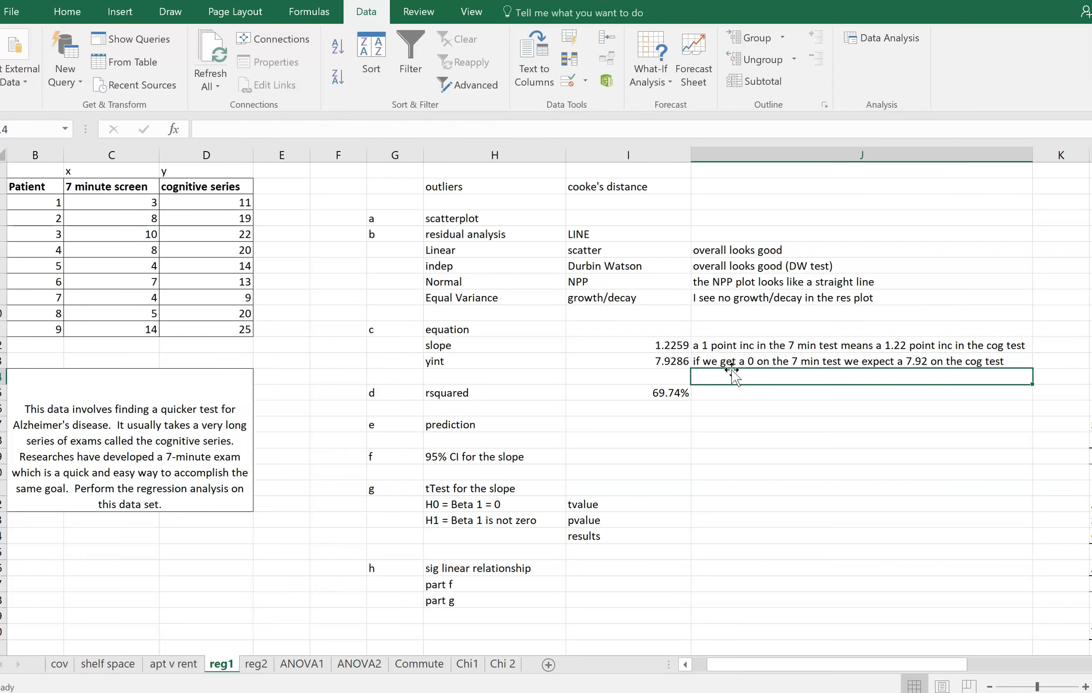
Enter "Percent of variation in the cog test that can be based on the 7 min test" in J15 and widen column J to fit
left_click(687, 361)
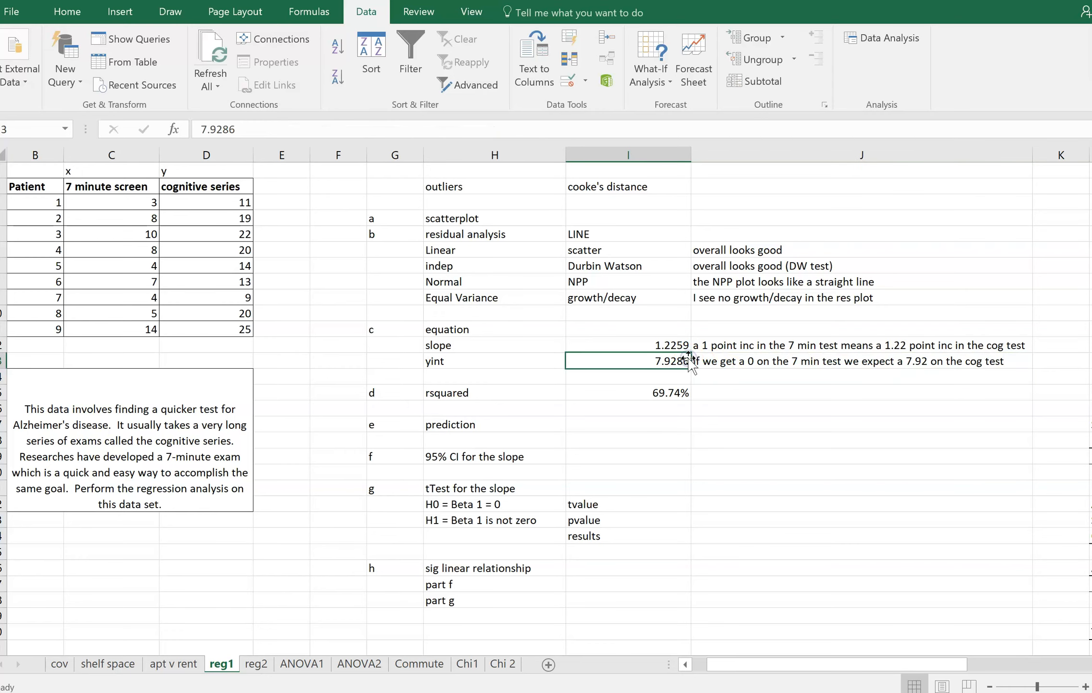
left_click_drag(798, 663, 859, 664)
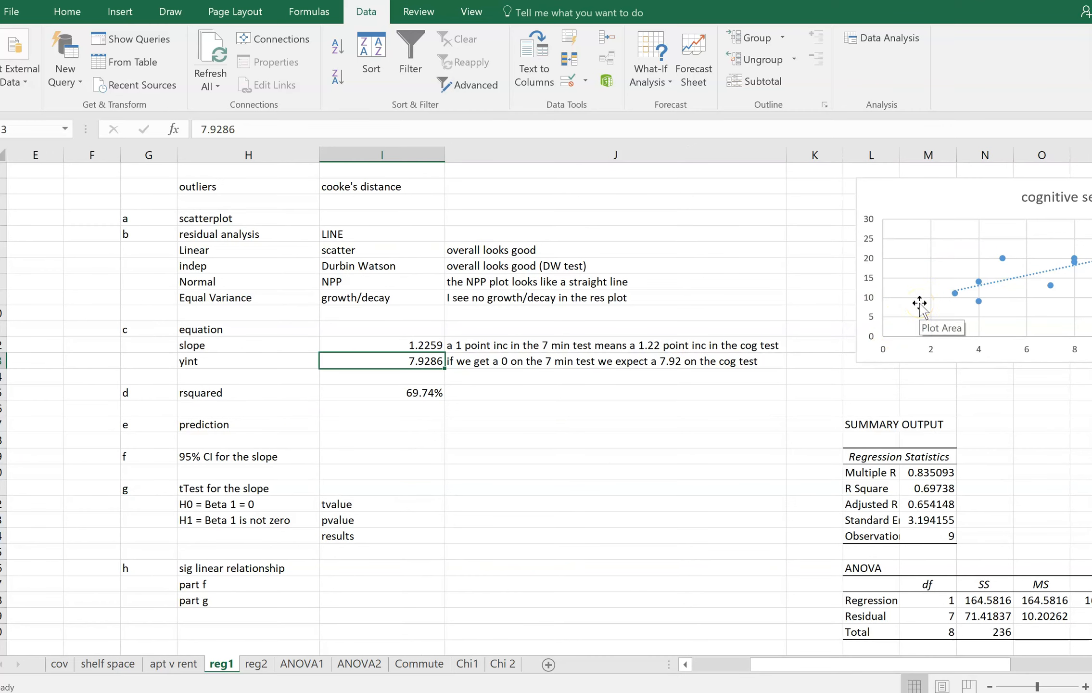
left_click_drag(967, 671, 1010, 674)
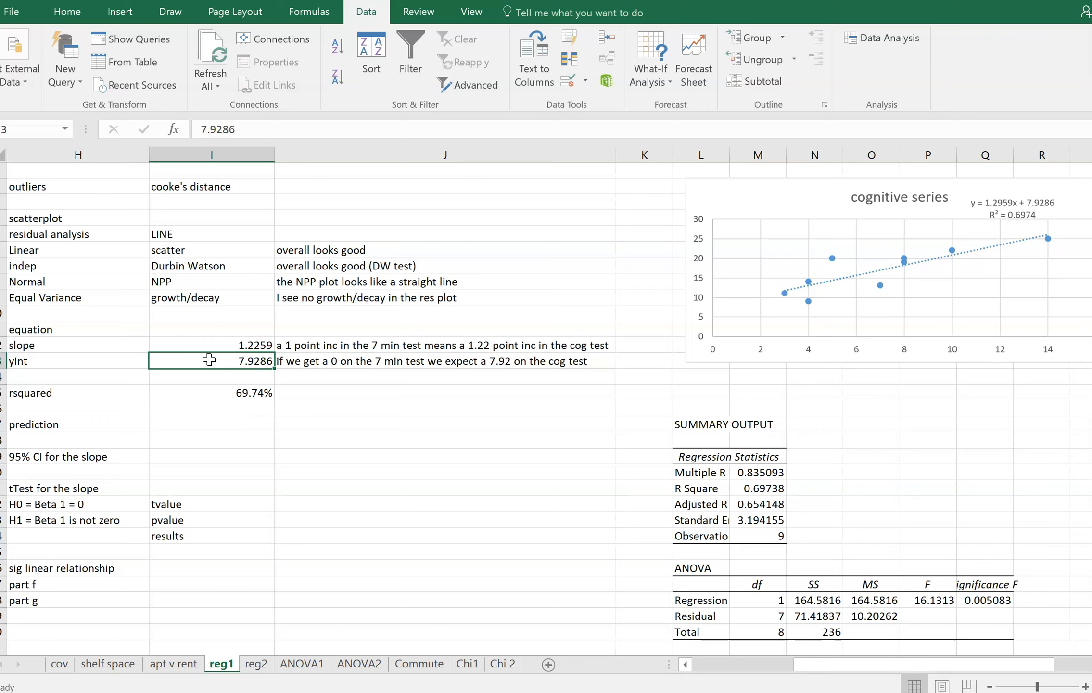
key("Up")
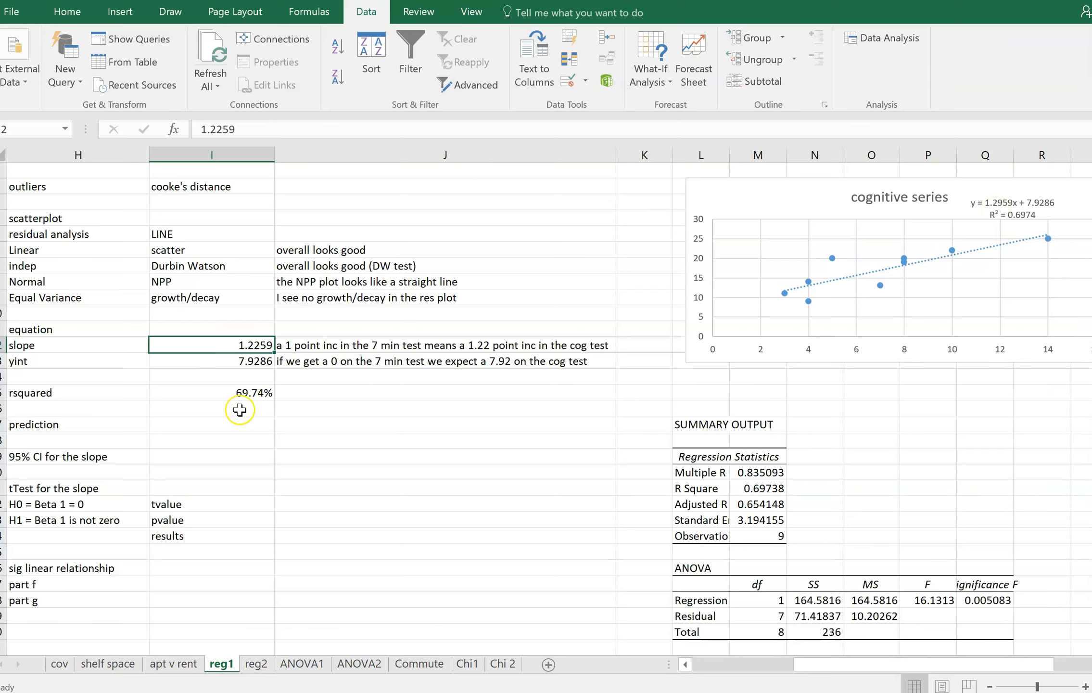
left_click(315, 399)
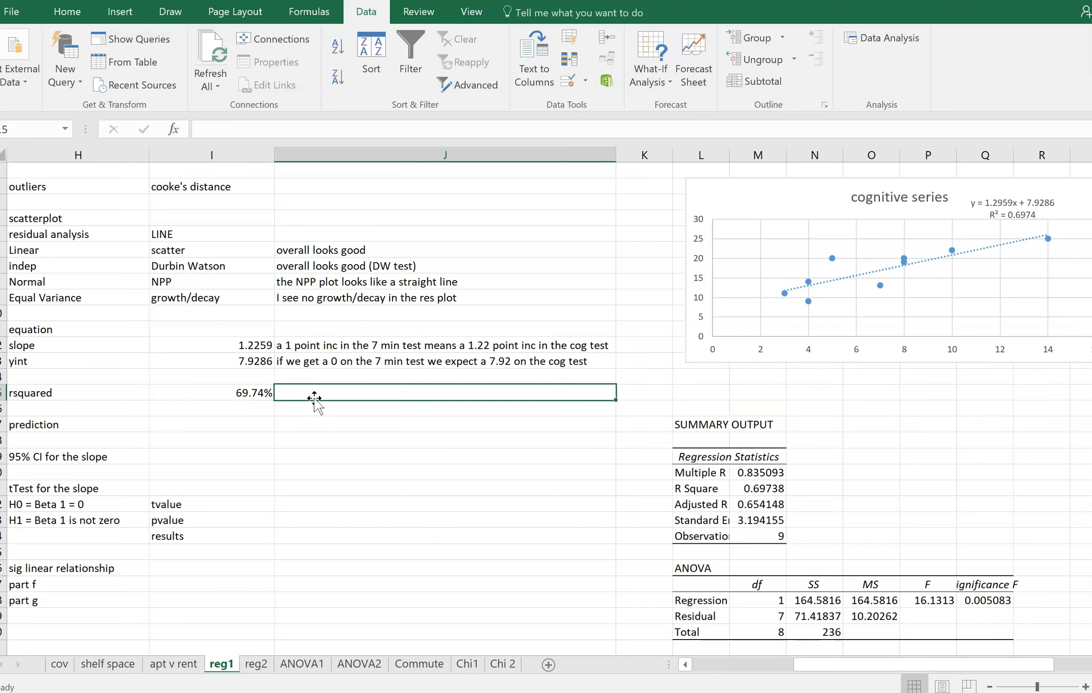
type("Percent")
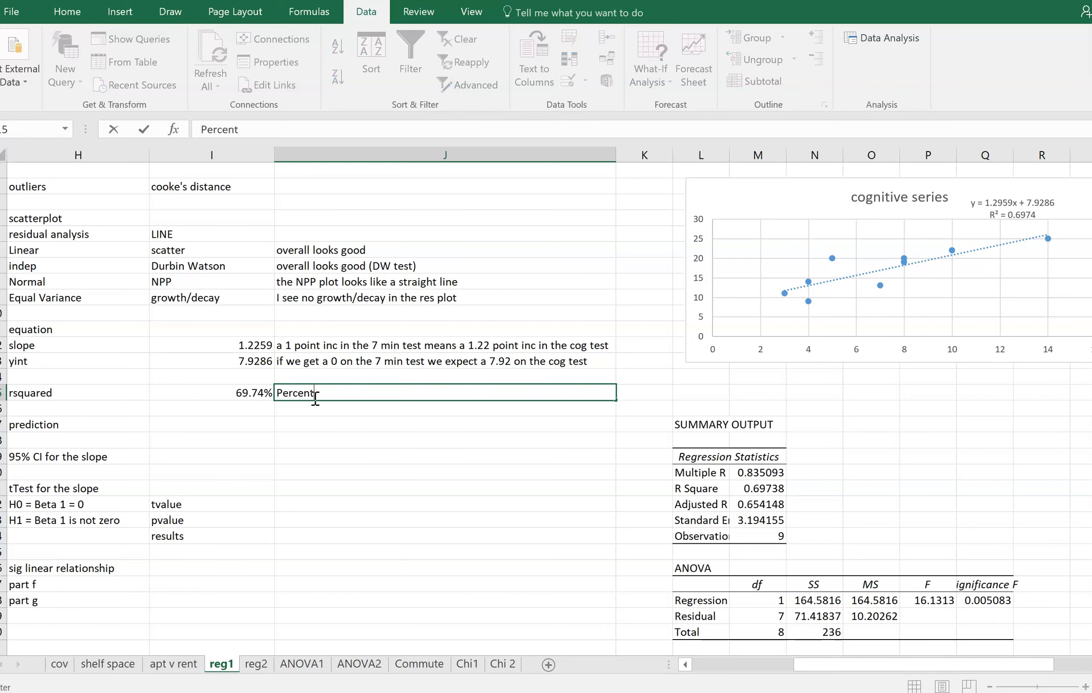
type(" of variation in the")
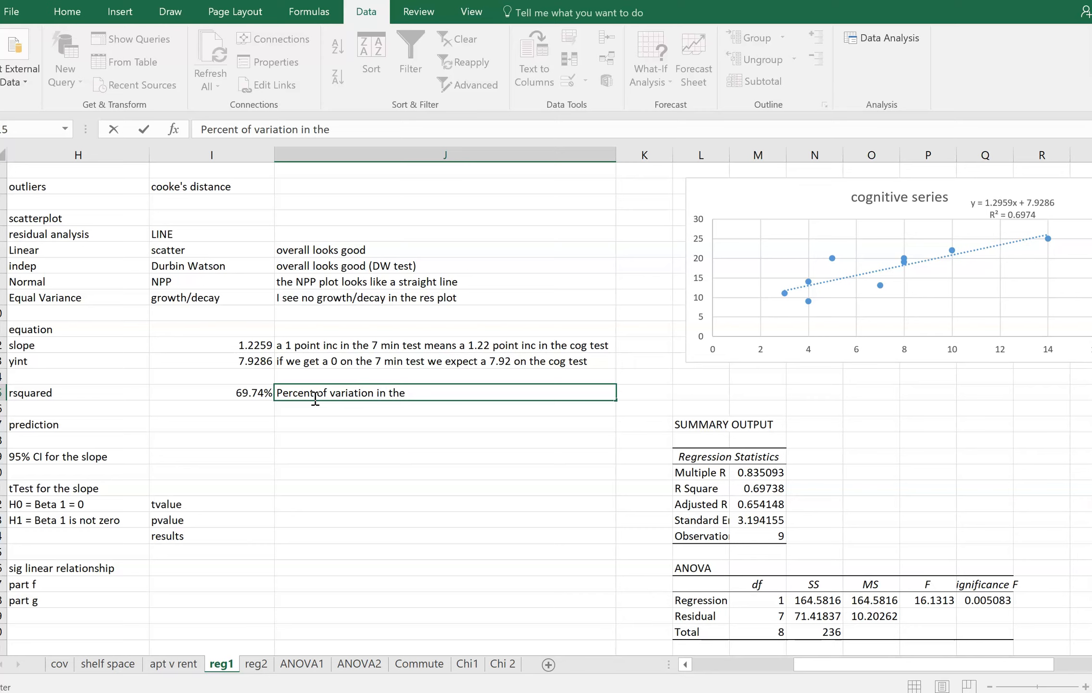
type("cog test that can be based on the ")
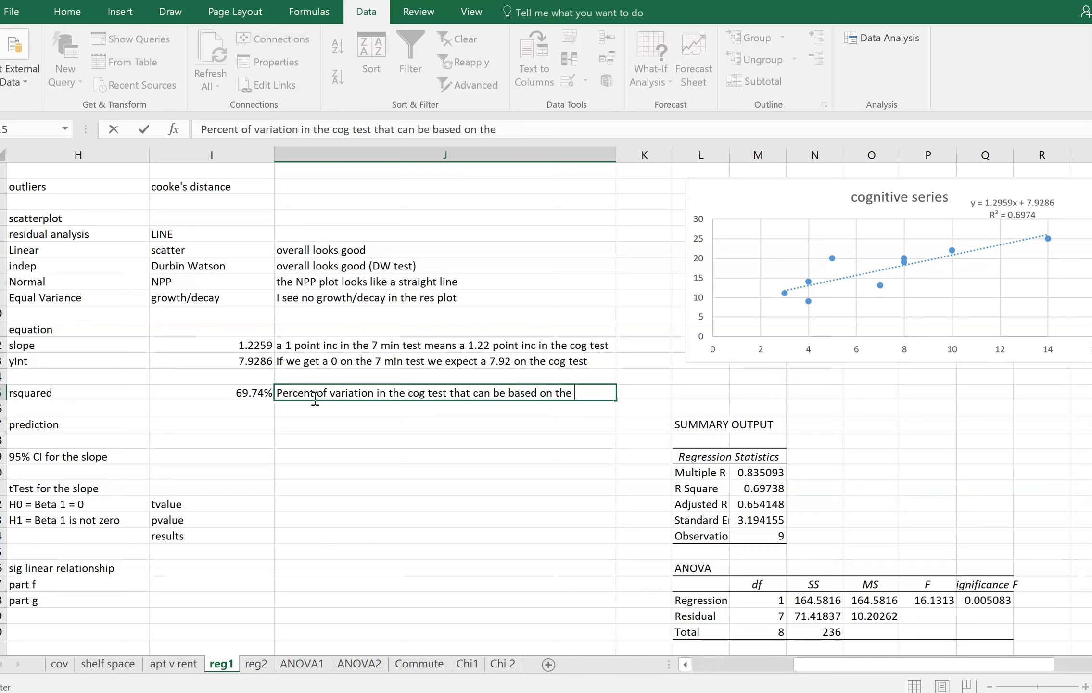
type("7 min test")
key("Return")
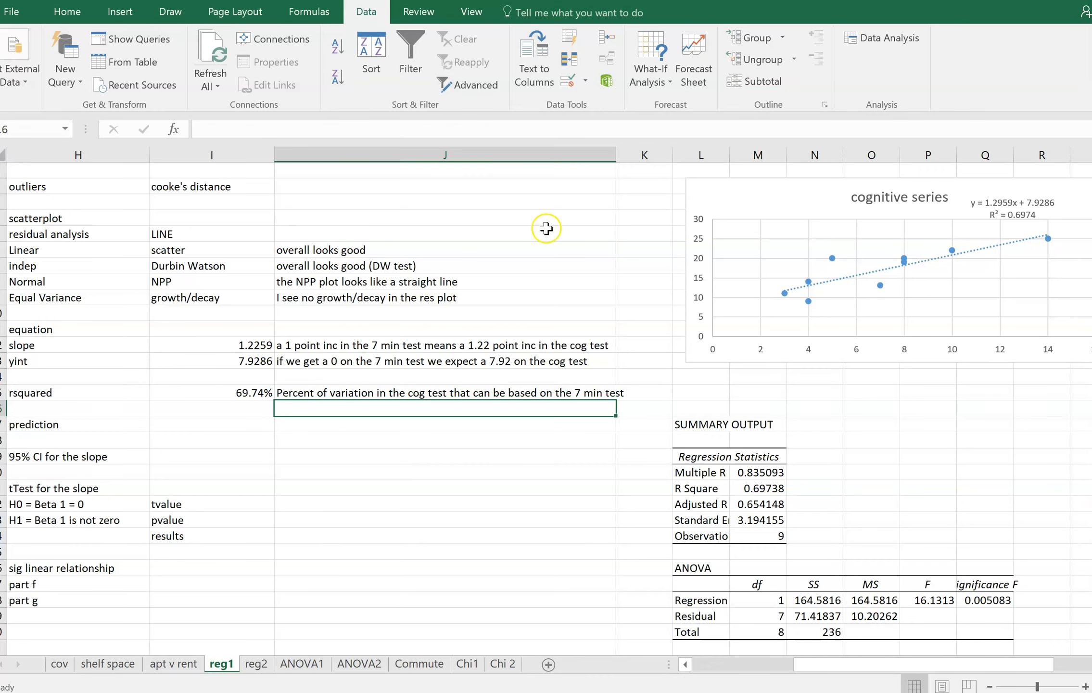
left_click_drag(617, 155, 632, 156)
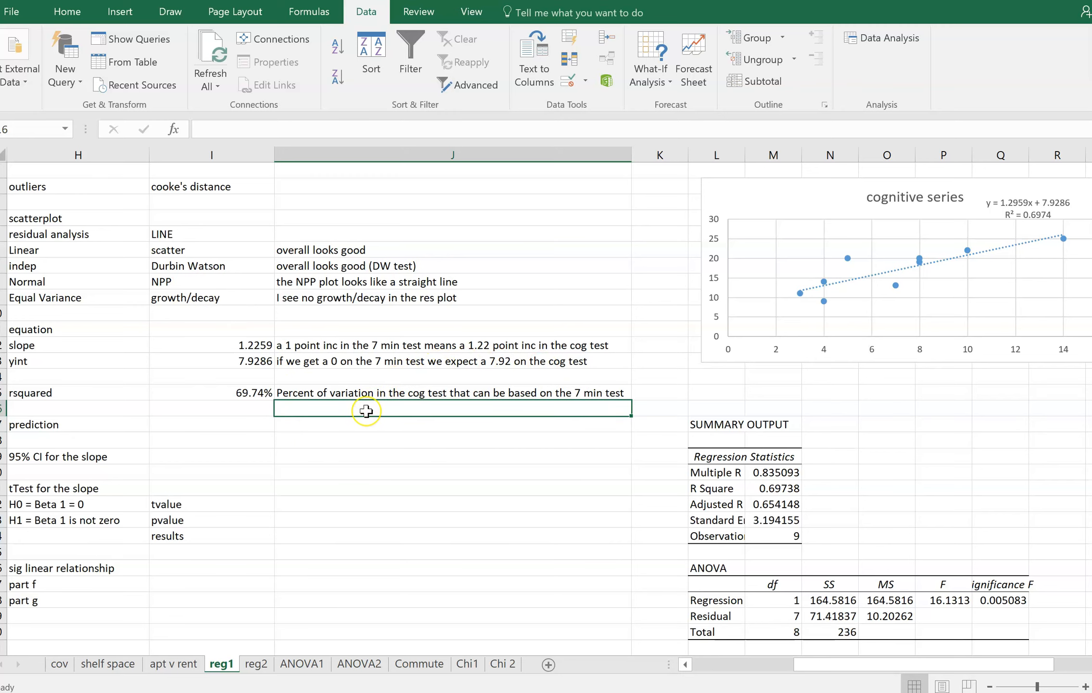
Enter "10 pt score on 7 min" in I17 as the prediction's label
left_click_drag(804, 664, 707, 668)
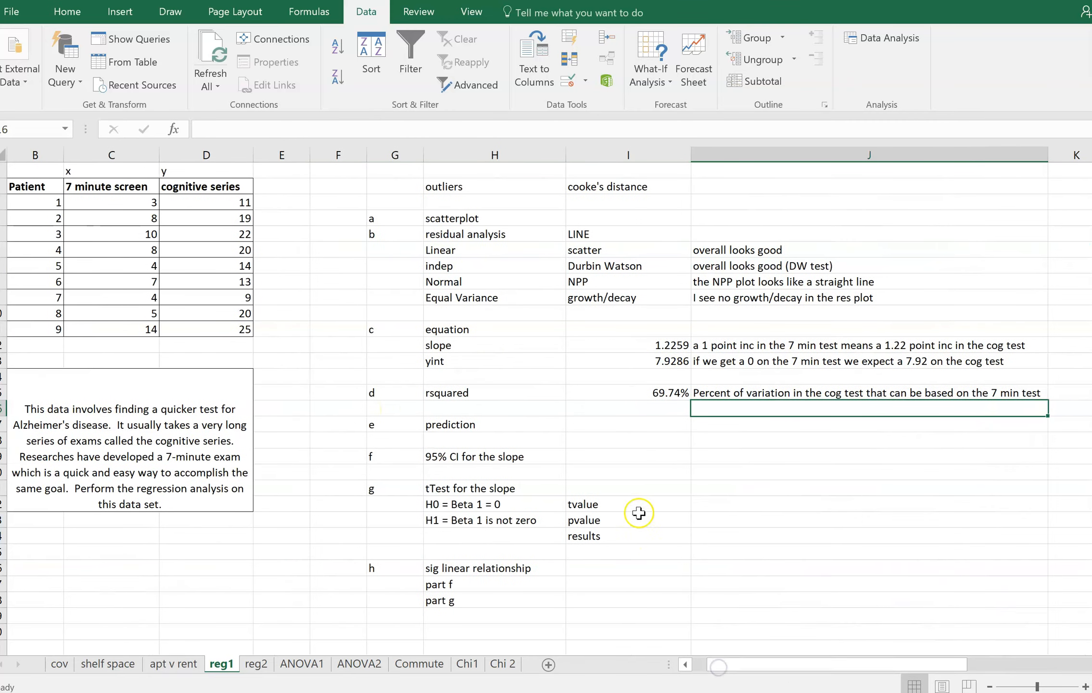
left_click(636, 426)
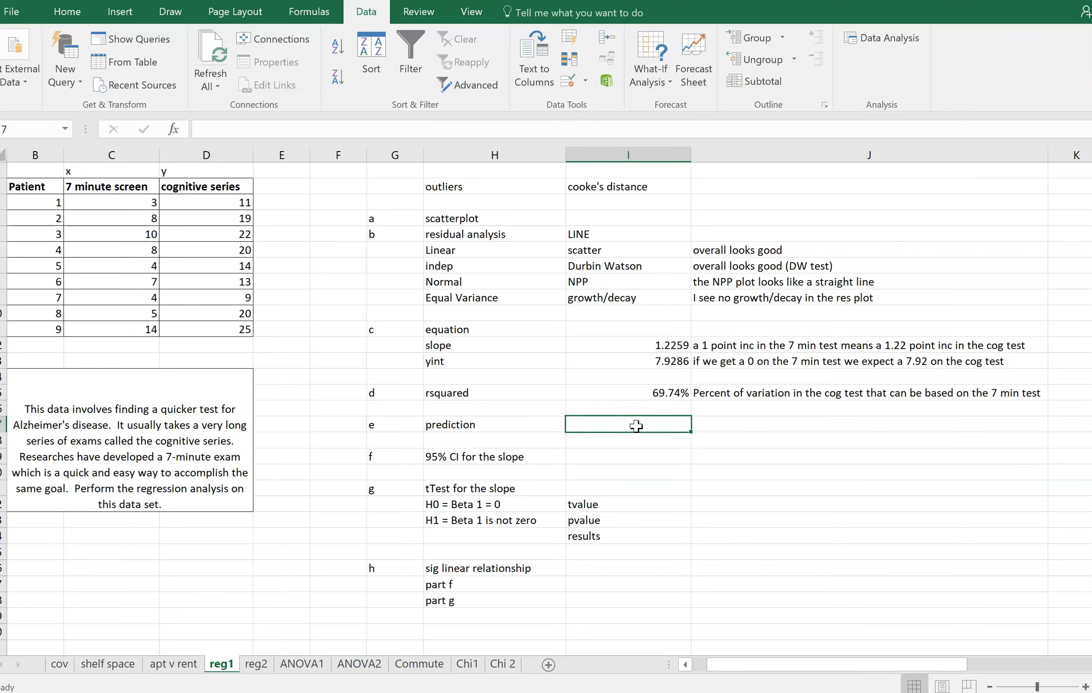
type("10 sp")
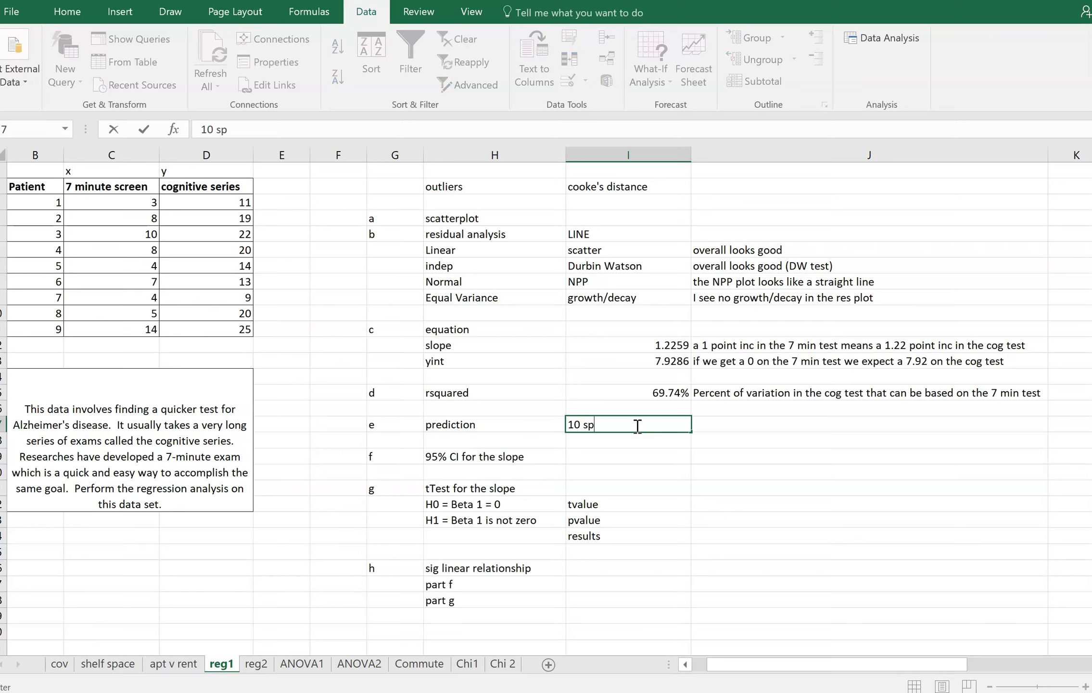
key("BackSpace")
key("BackSpace")
type("pt score on 7 min")
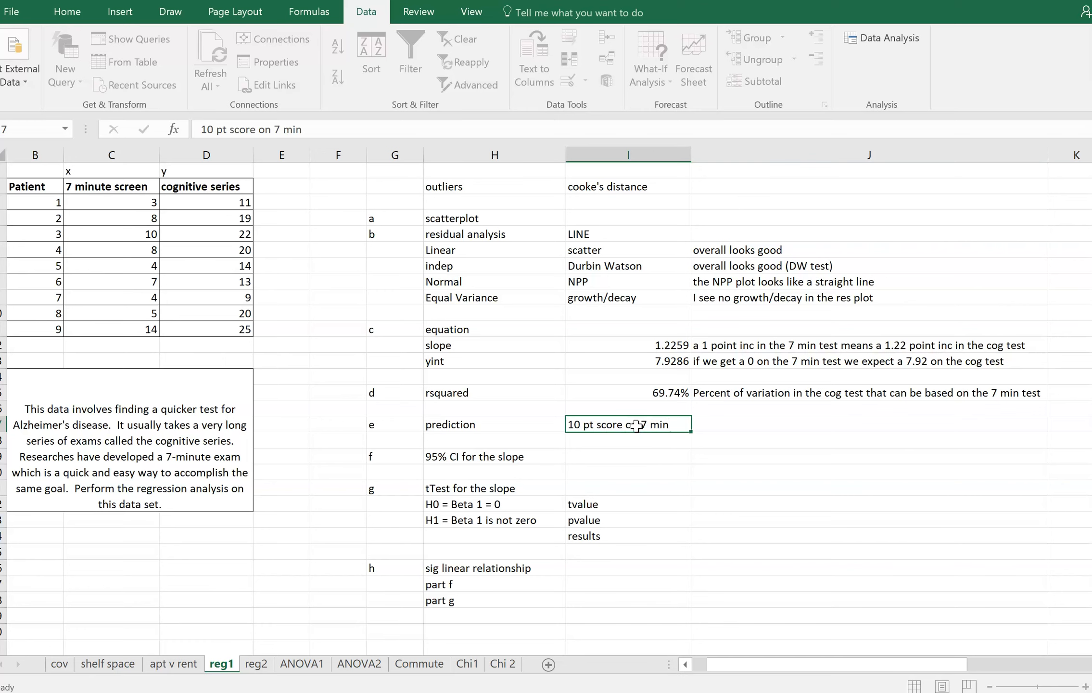
key("Tab")
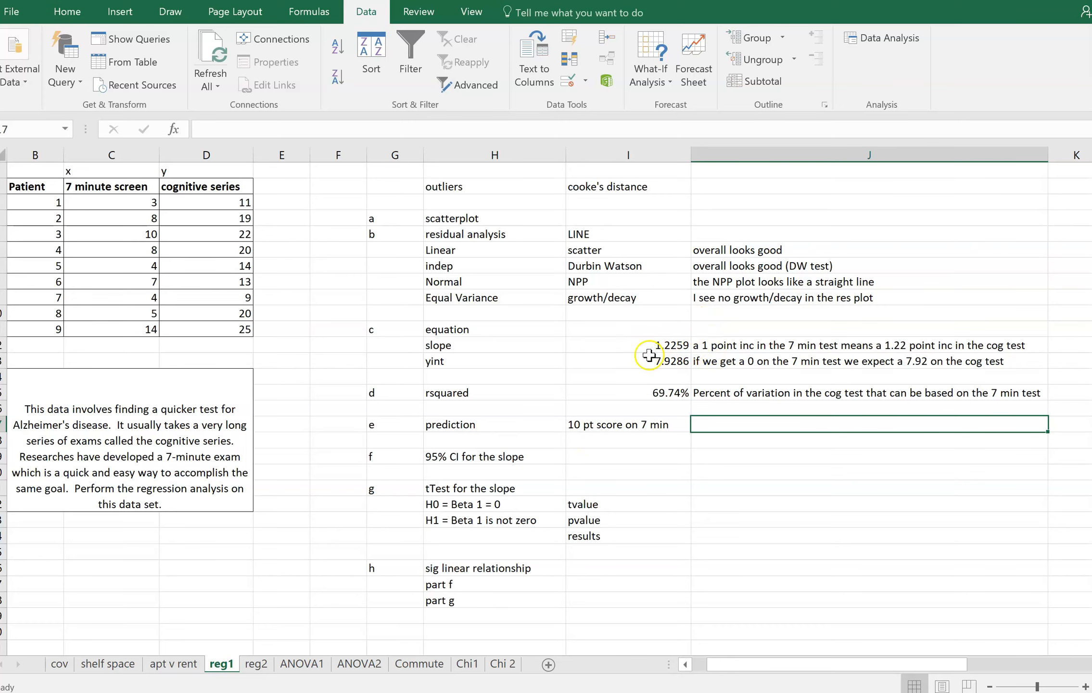
Calculate the predicted cognitive score in J17 with the formula =I12*10+I13
type("=")
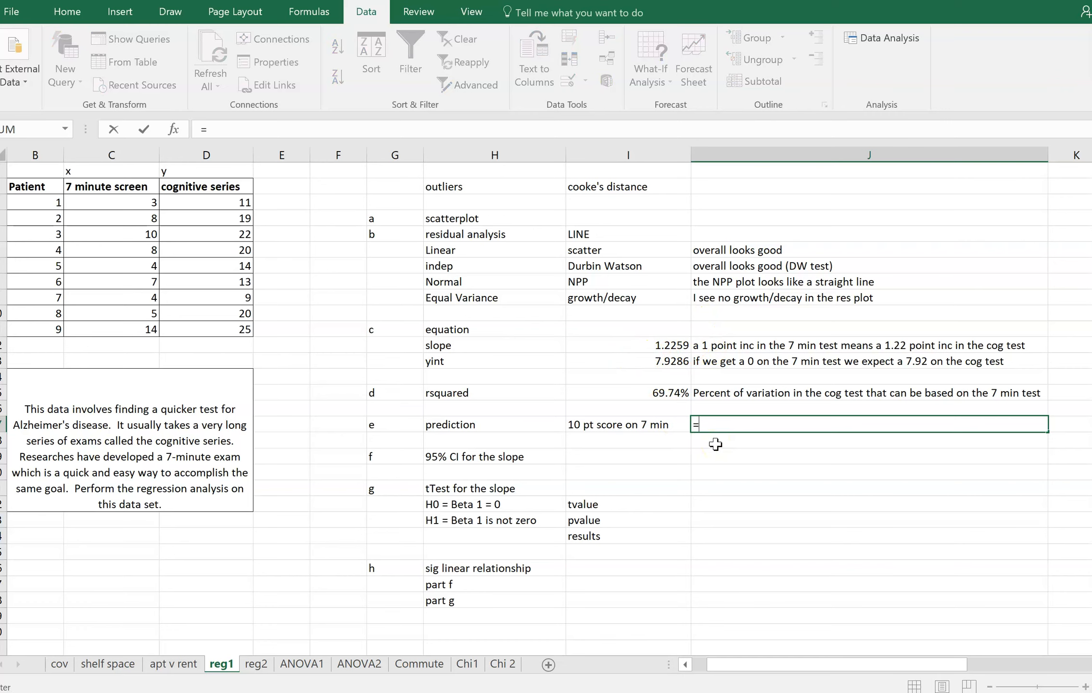
left_click(659, 345)
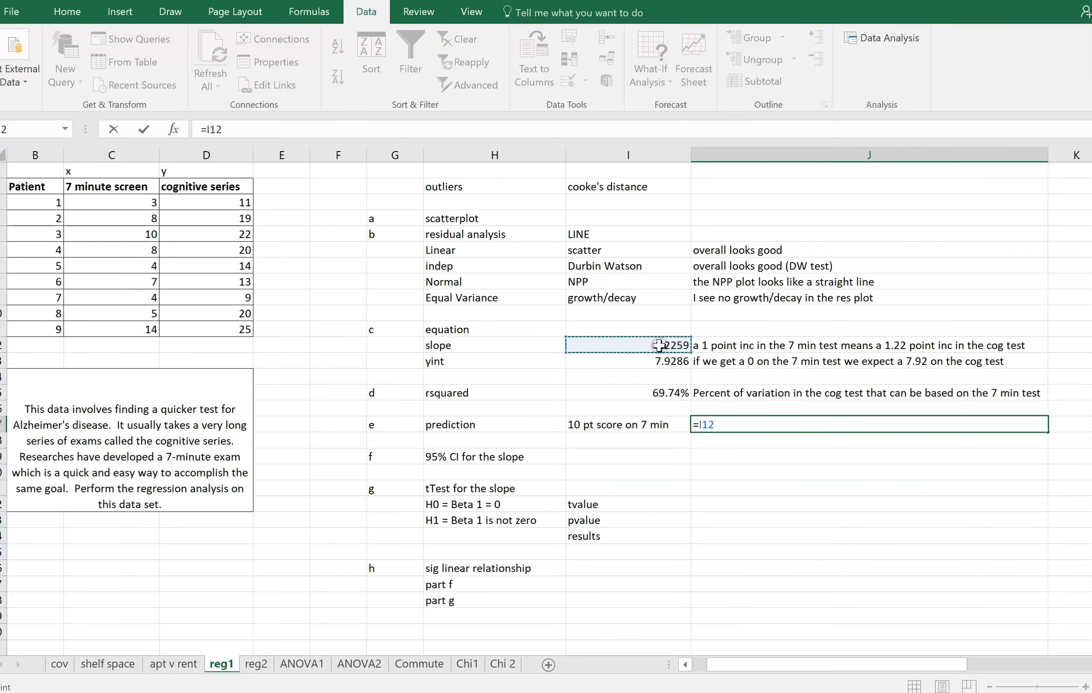
type("*10+")
left_click(659, 361)
key("Return")
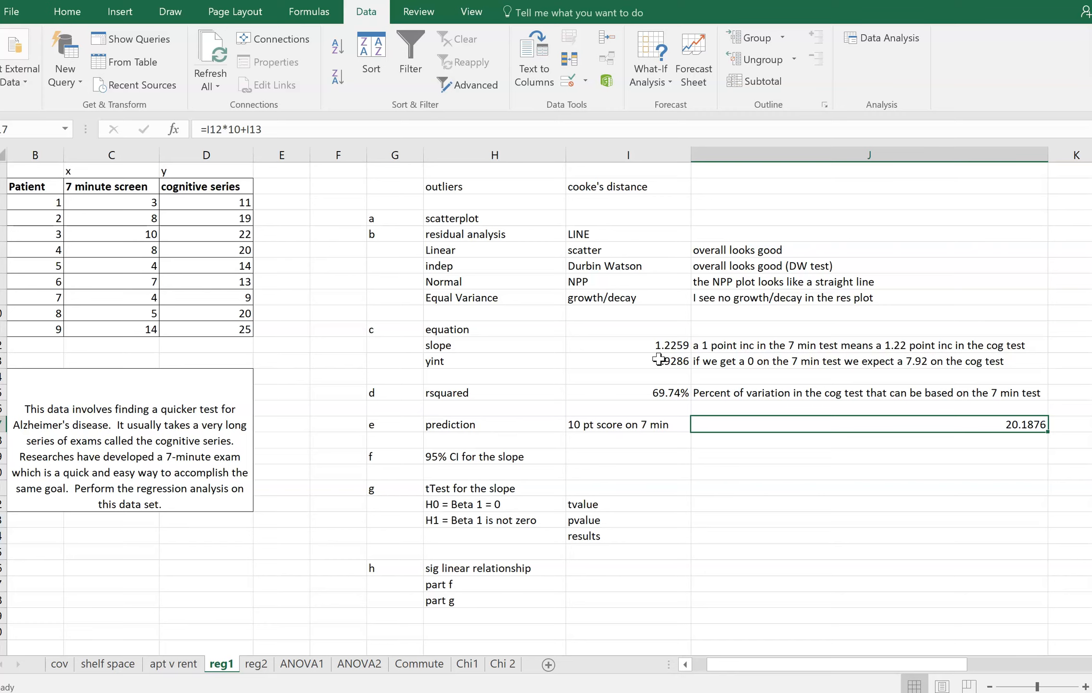
Review the prediction against the slope, y-intercept, r-squared and residual analysis entries in columns I and J
key("Left")
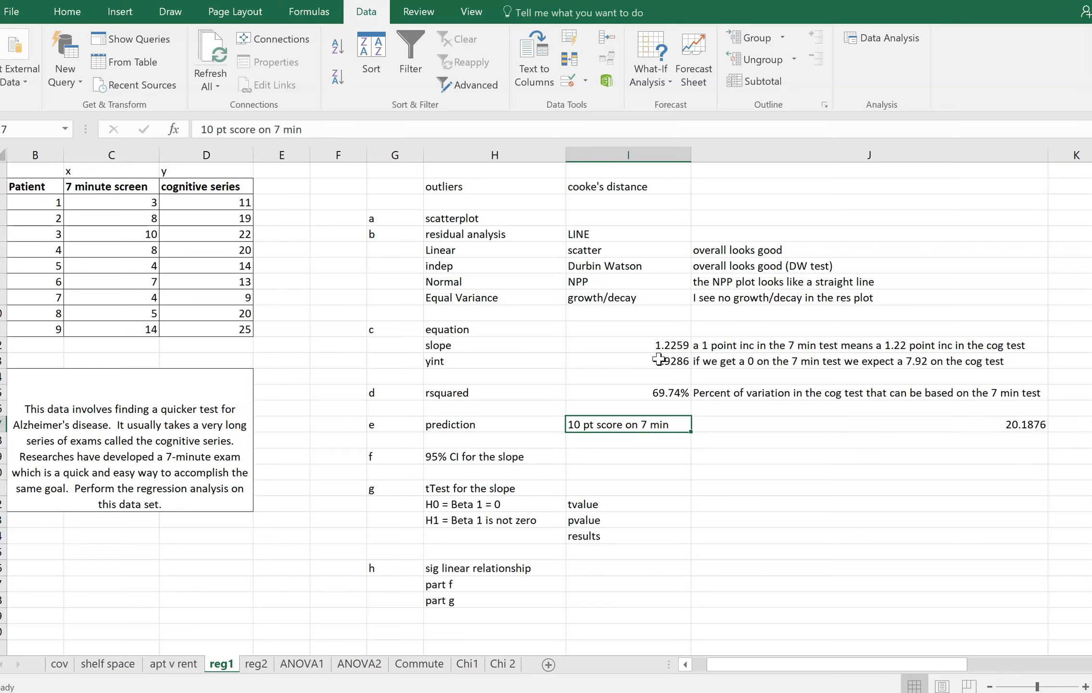
key("Right")
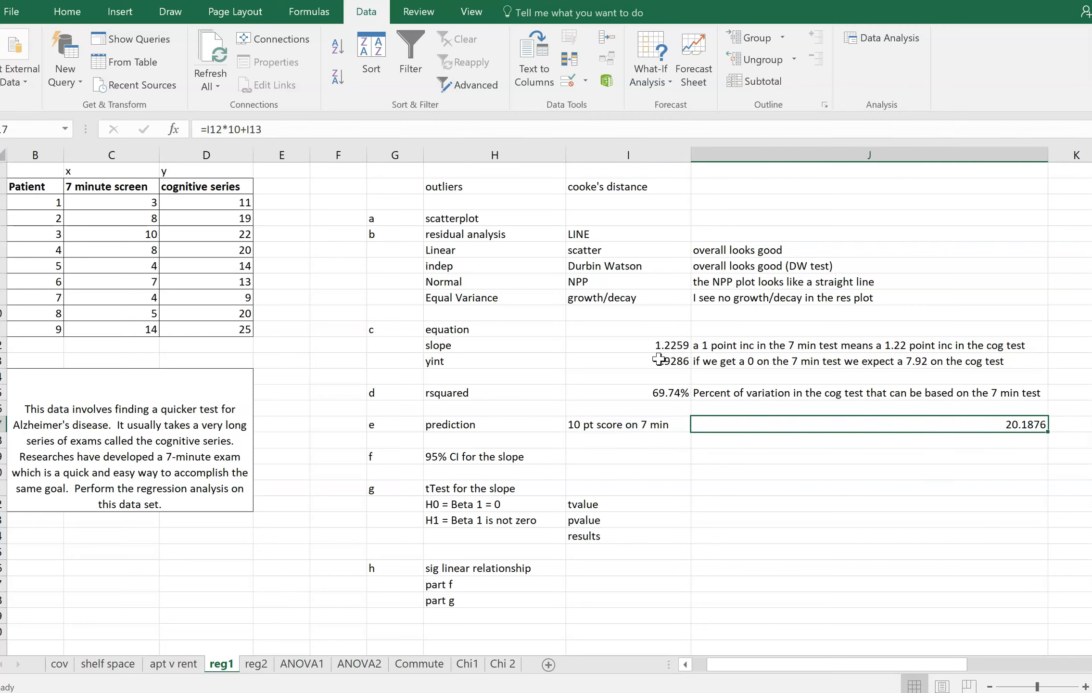
key("Up")
key("Up")
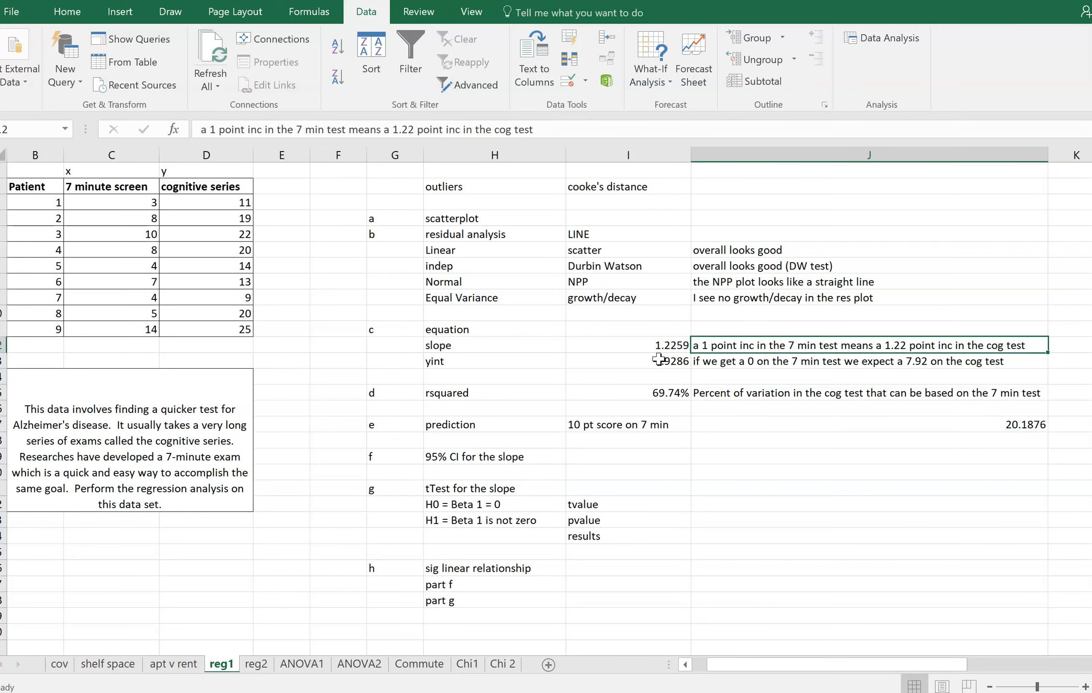
key("Left")
key("Up")
key("Up")
key("Up")
key("Up")
key("Up")
key("Up")
key("Up")
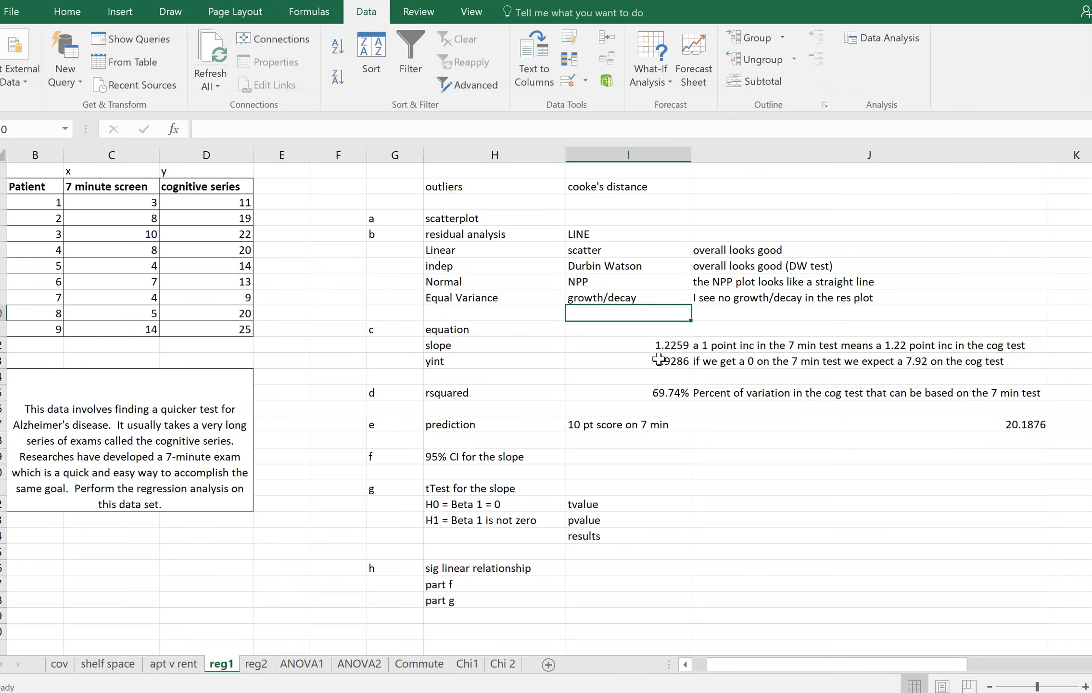
key("Right")
key("Down")
key("Down")
key("Down")
key("Down")
key("Down")
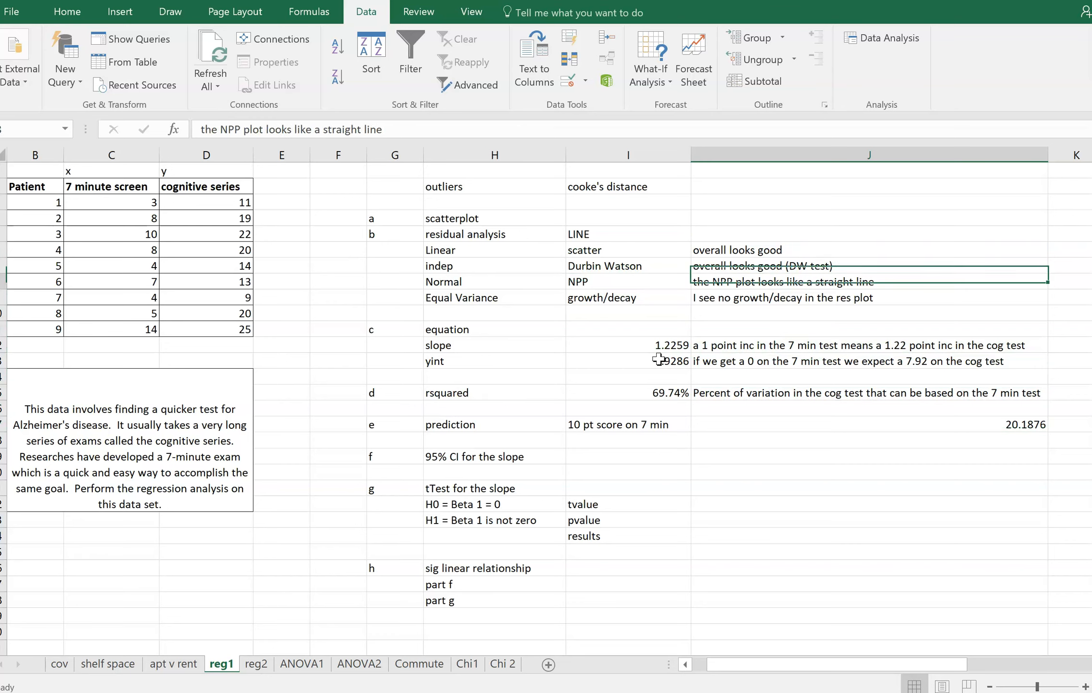
key("Left")
key("Down")
key("Down")
key("Down")
key("Down")
key("Down")
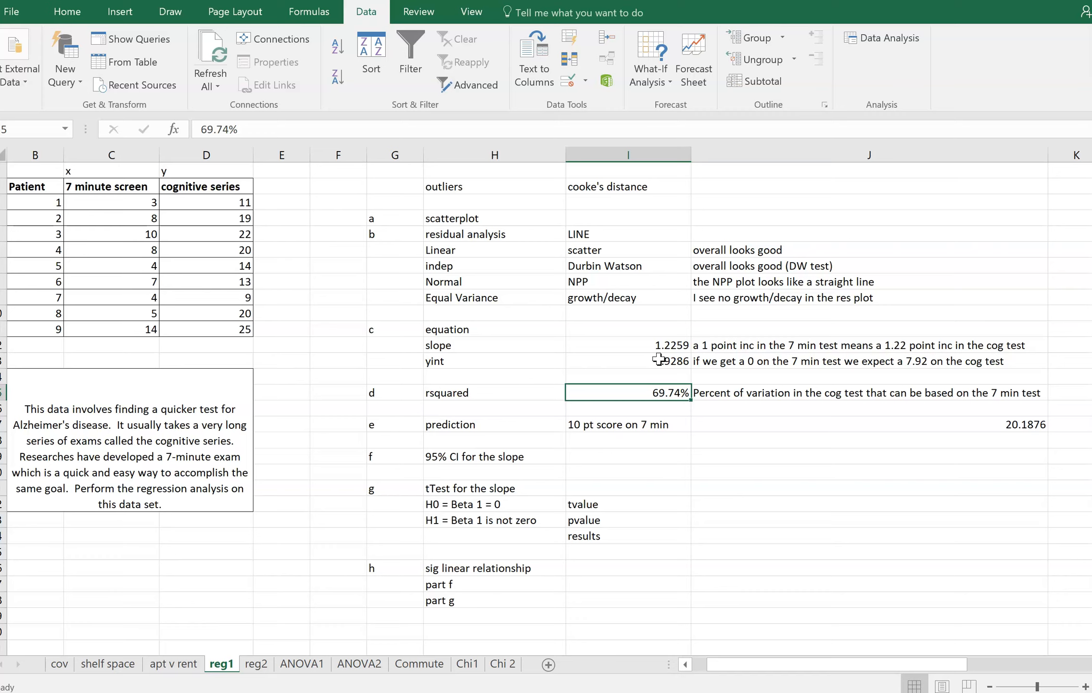
key("Down")
key("Down")
key("Right")
key("Left")
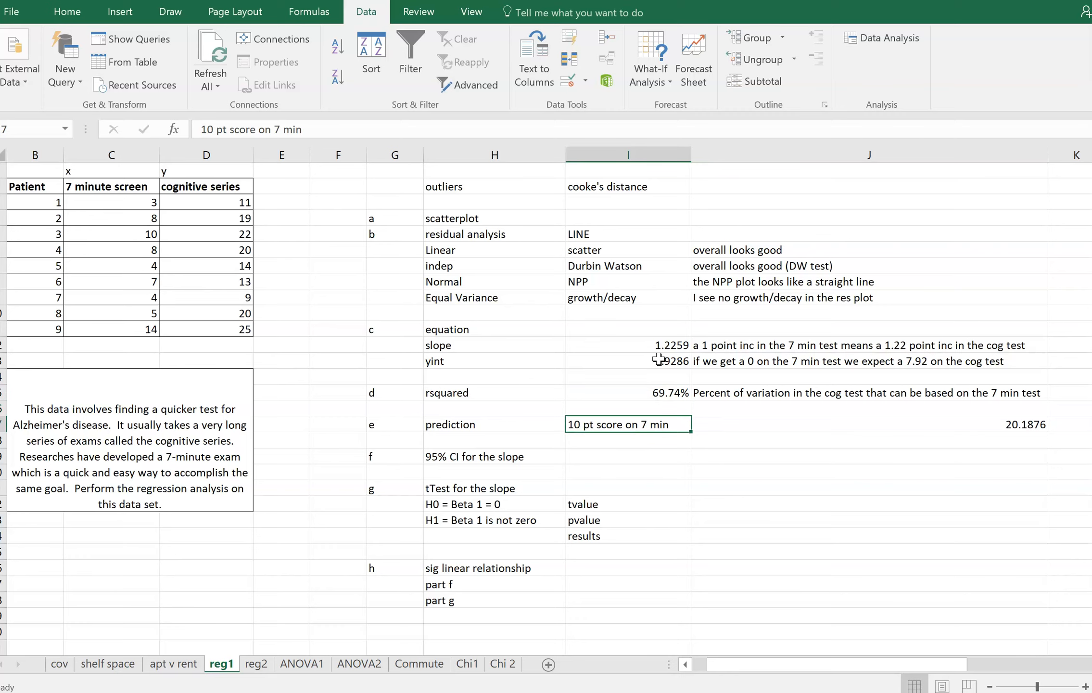
Highlight the Lower 95% and Upper 95% values for X Variable 1 in Q34:R34 with yellow fill
key("Down")
key("Down")
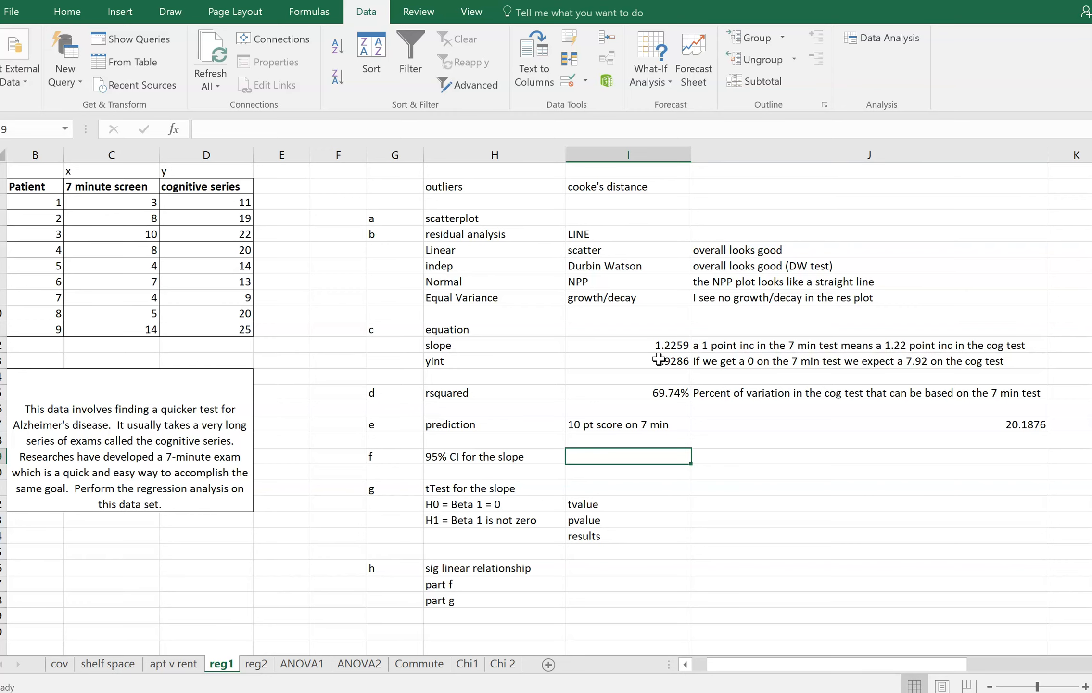
key("Right")
key("Right")
key("Right")
key("Right")
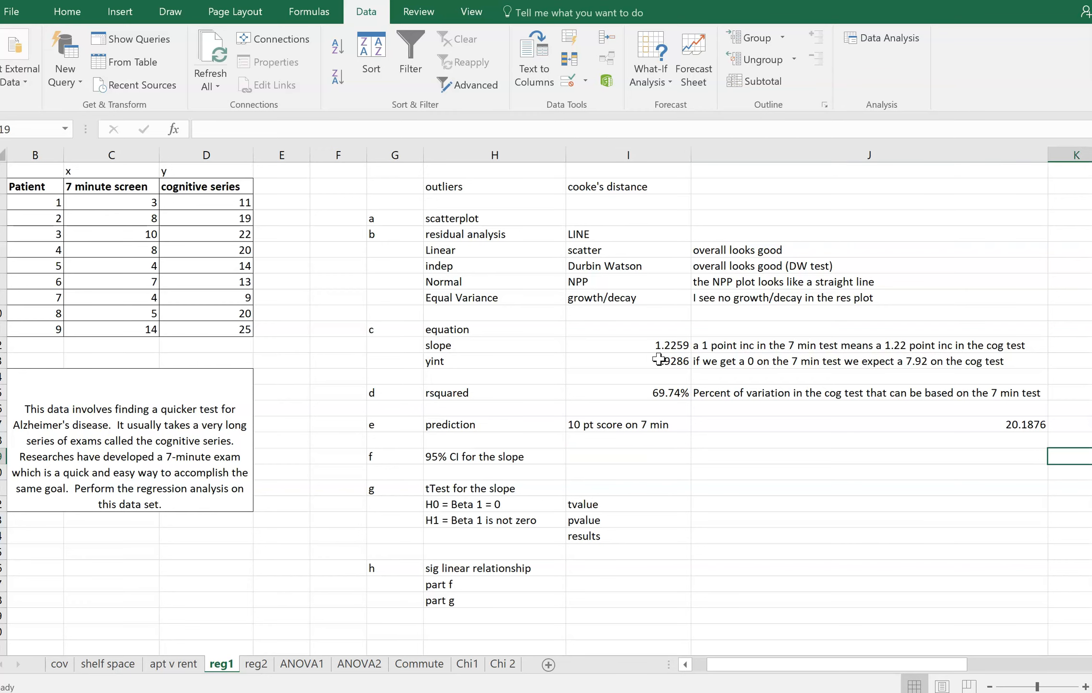
key("Left")
key("Left")
key("Left")
key("Left")
key("Left")
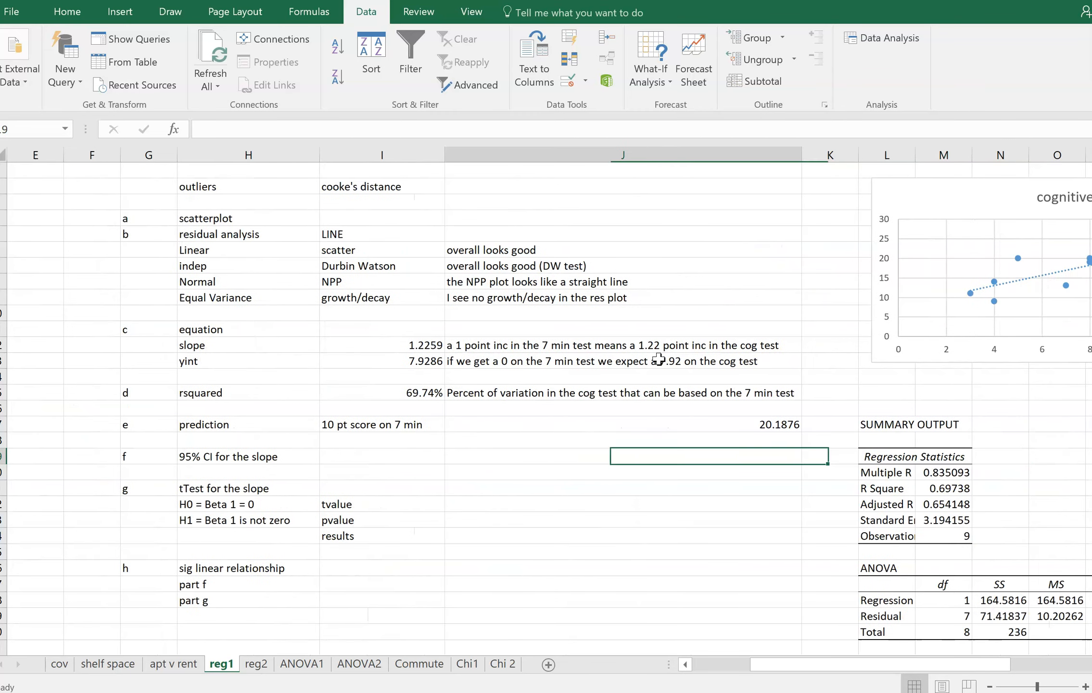
key("Right")
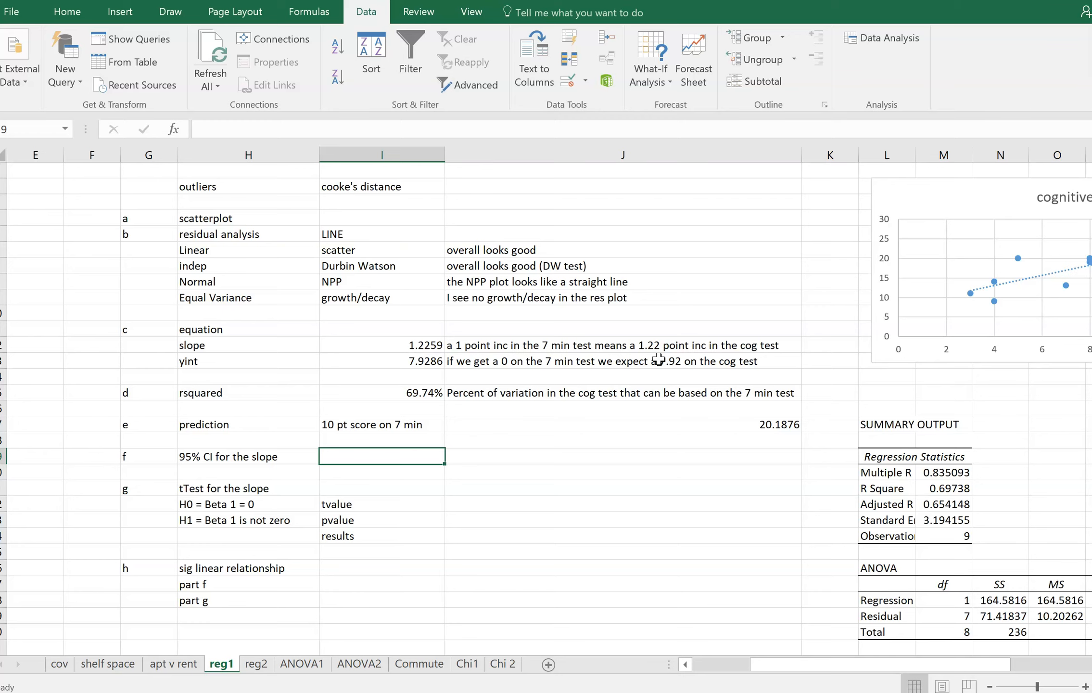
key("Right")
key("Right")
key("Right")
key("Right")
key("Right")
key("Right")
key("Right")
key("Right")
key("Right")
key("Right")
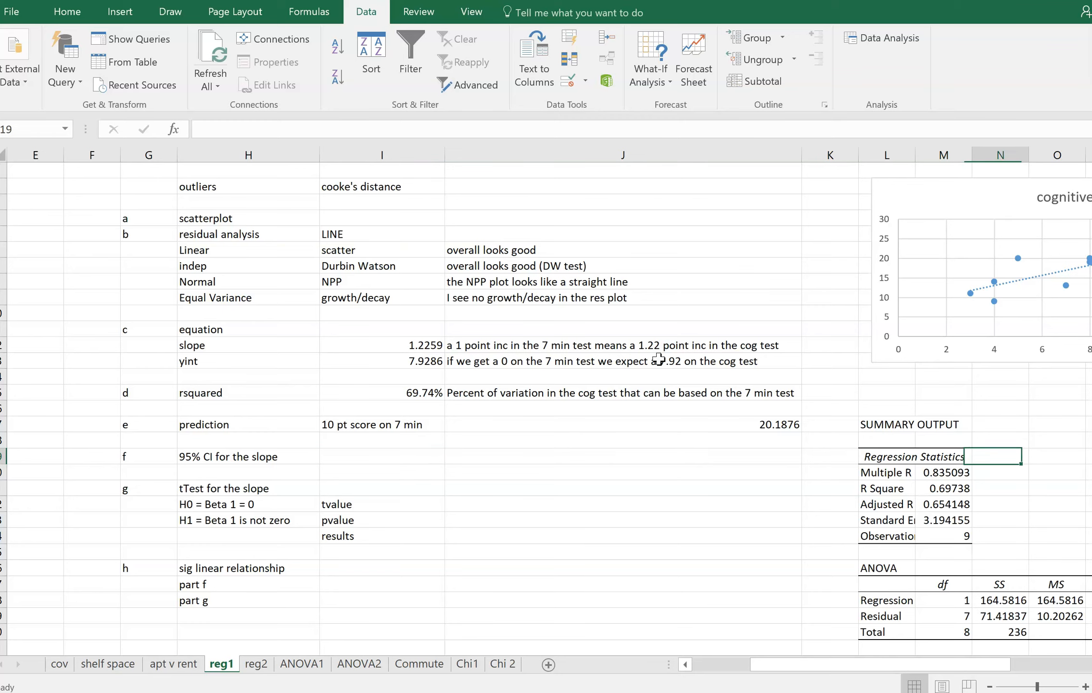
key("Right")
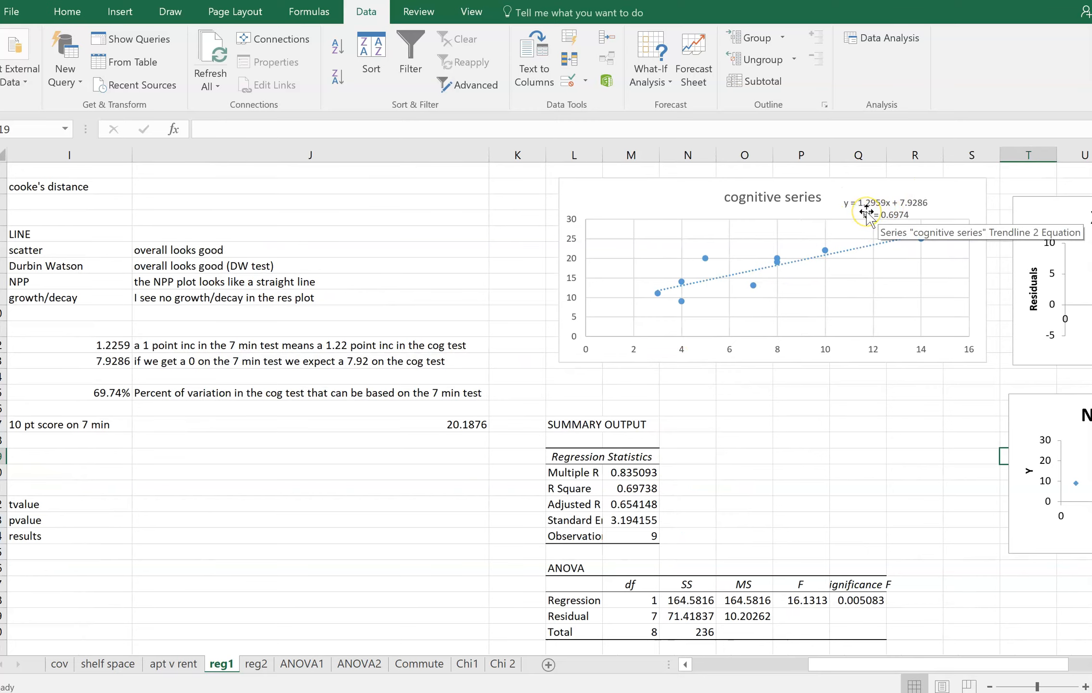
scroll(866, 212, "down", 2)
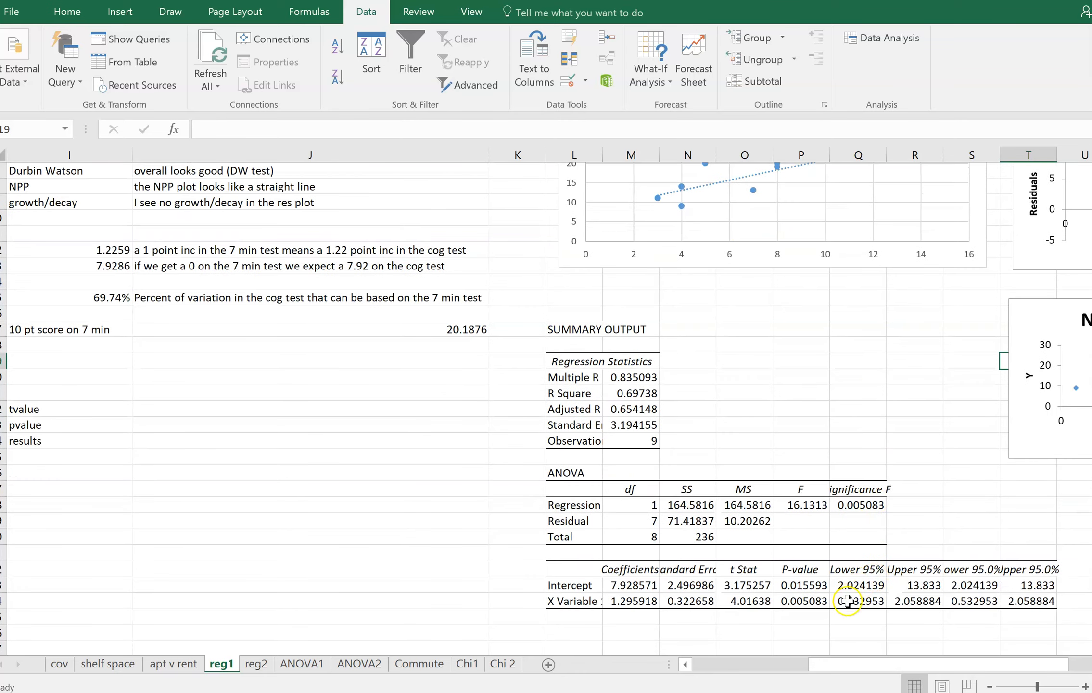
left_click_drag(849, 601, 910, 604)
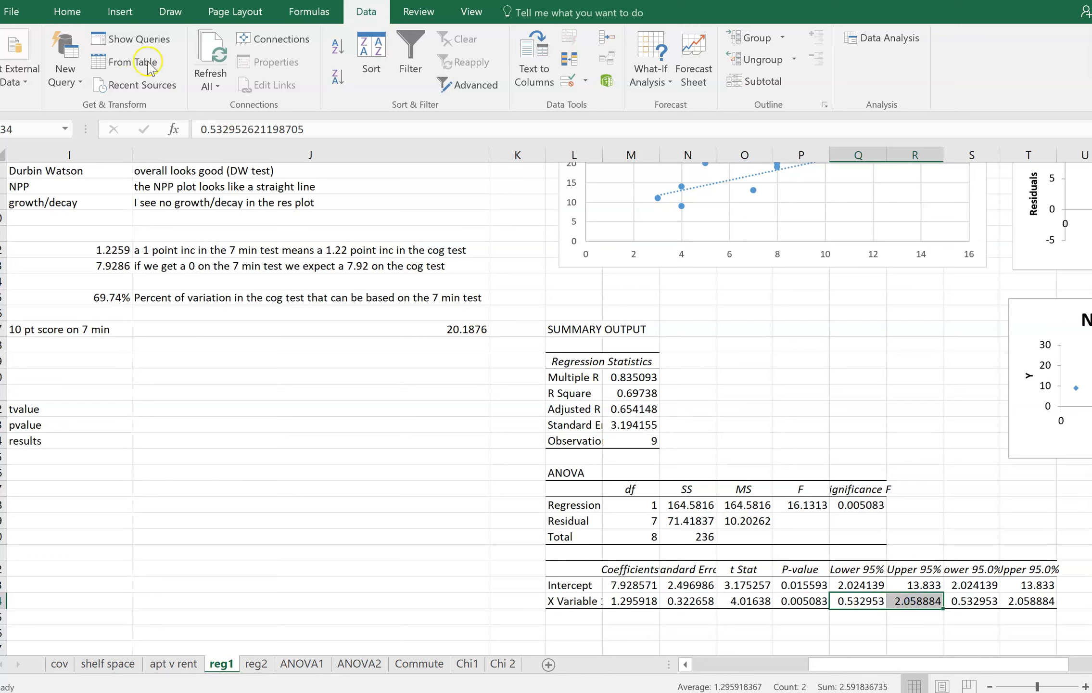
left_click(67, 11)
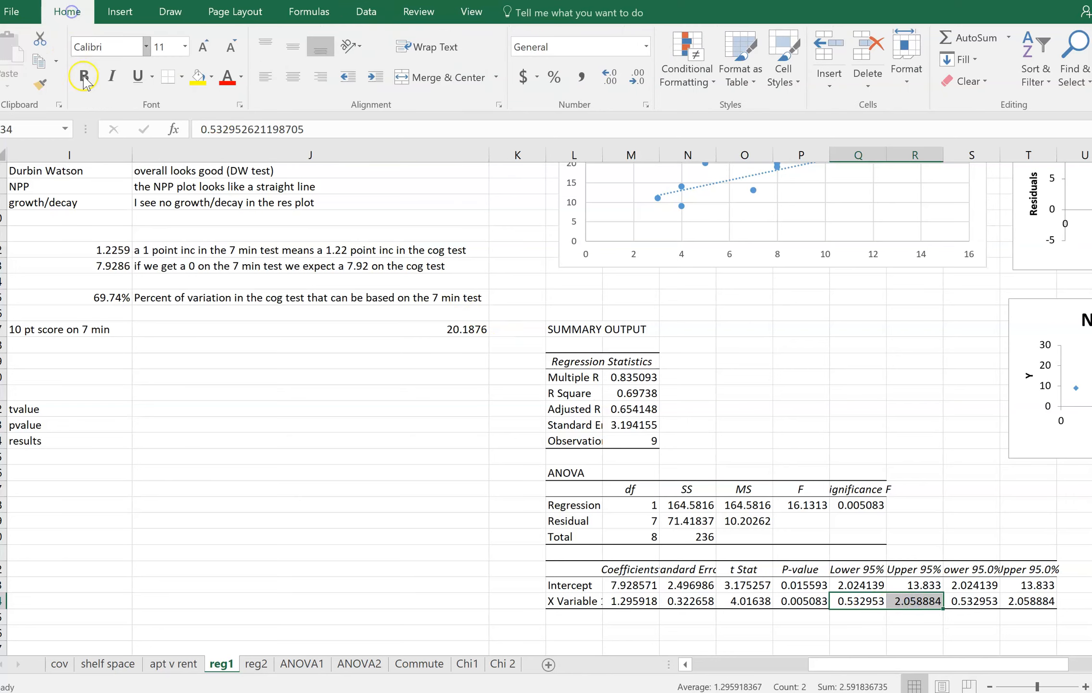
left_click(197, 77)
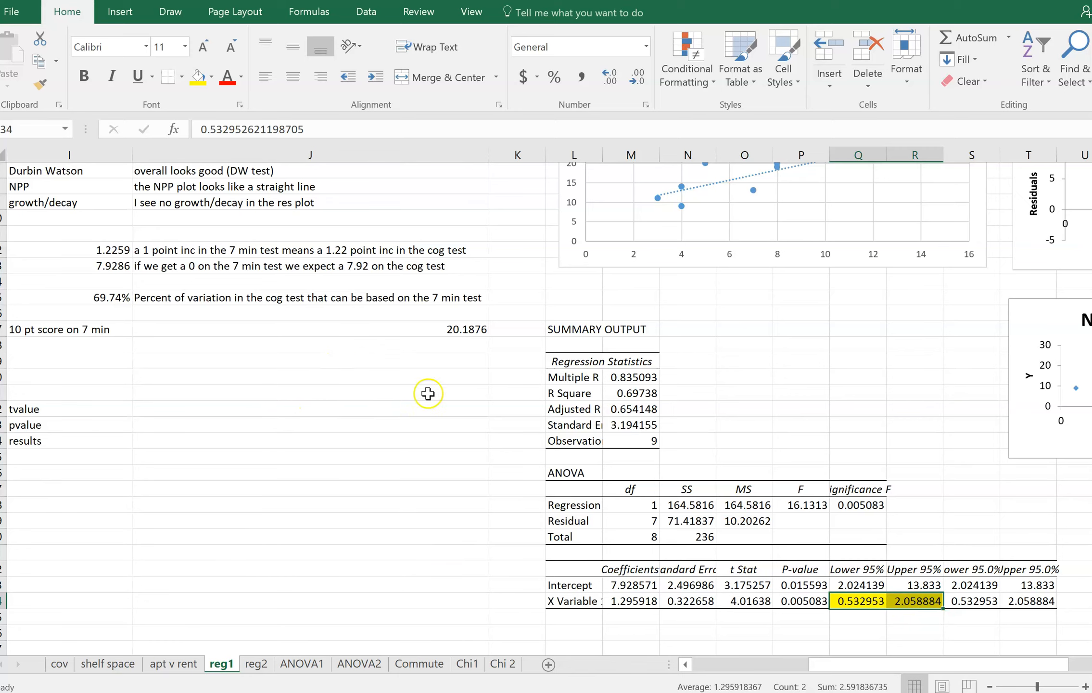
Enter the interval "(.53,2.06)" in I19 as the 95% CI for the slope
left_click(96, 362)
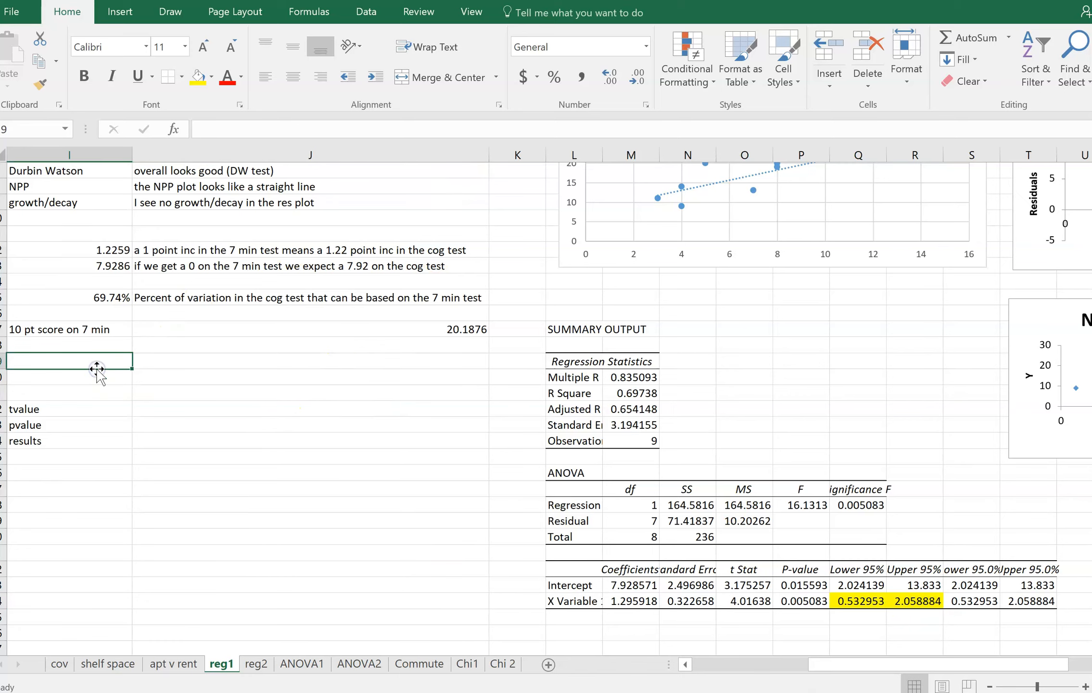
key("Left")
key("Right")
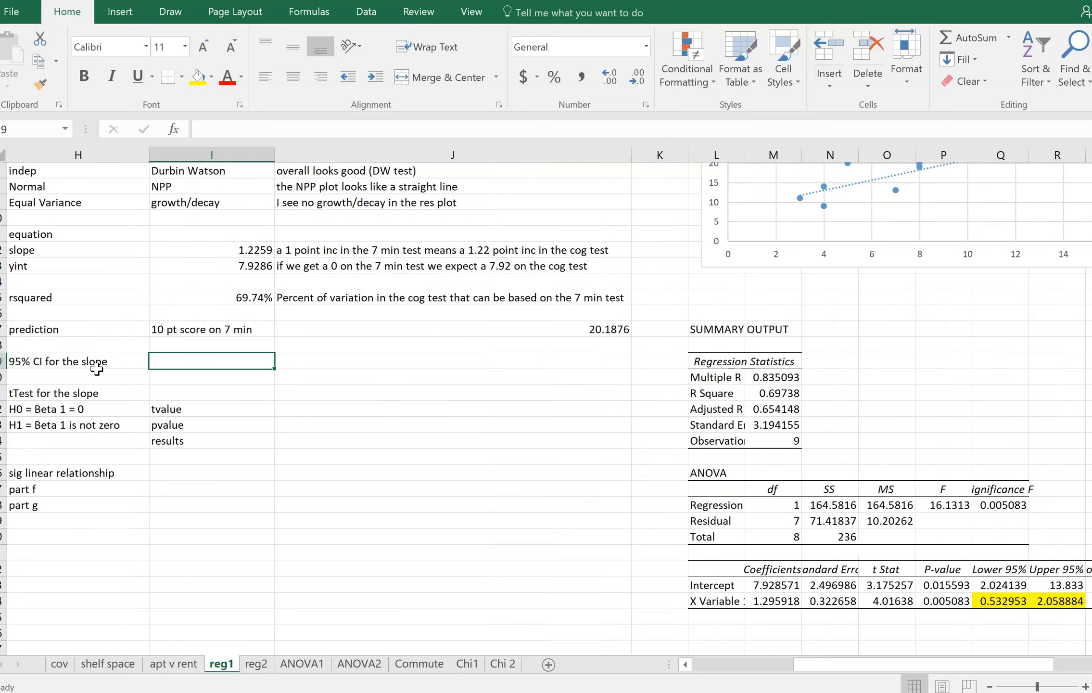
type("(")
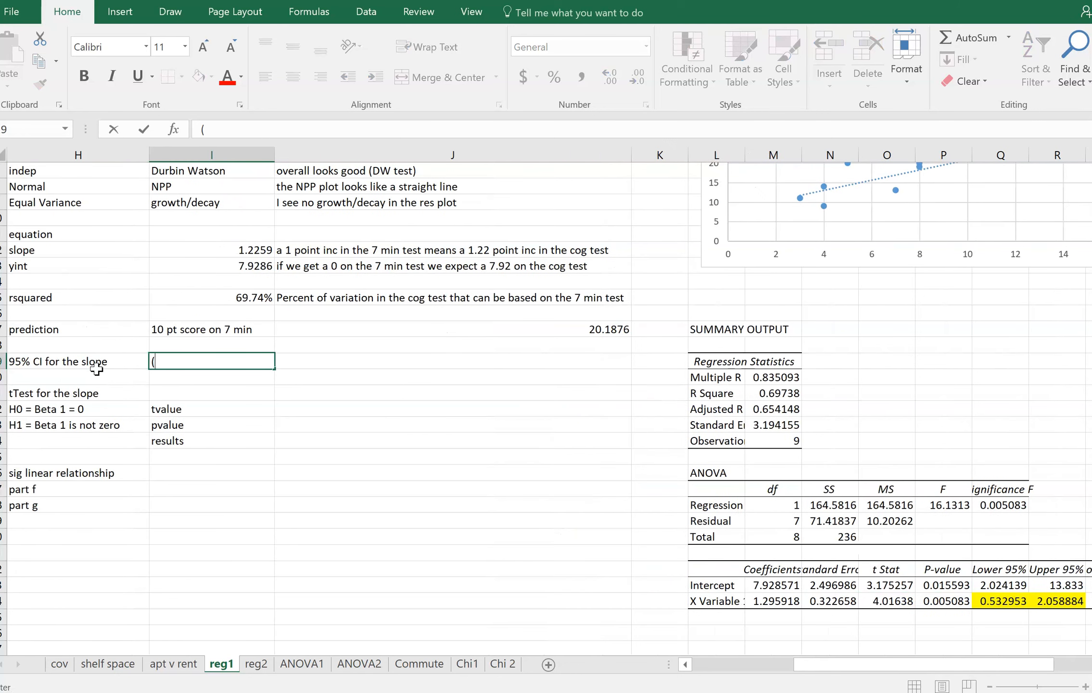
type(".53,2.06)")
key("ctrl+Return")
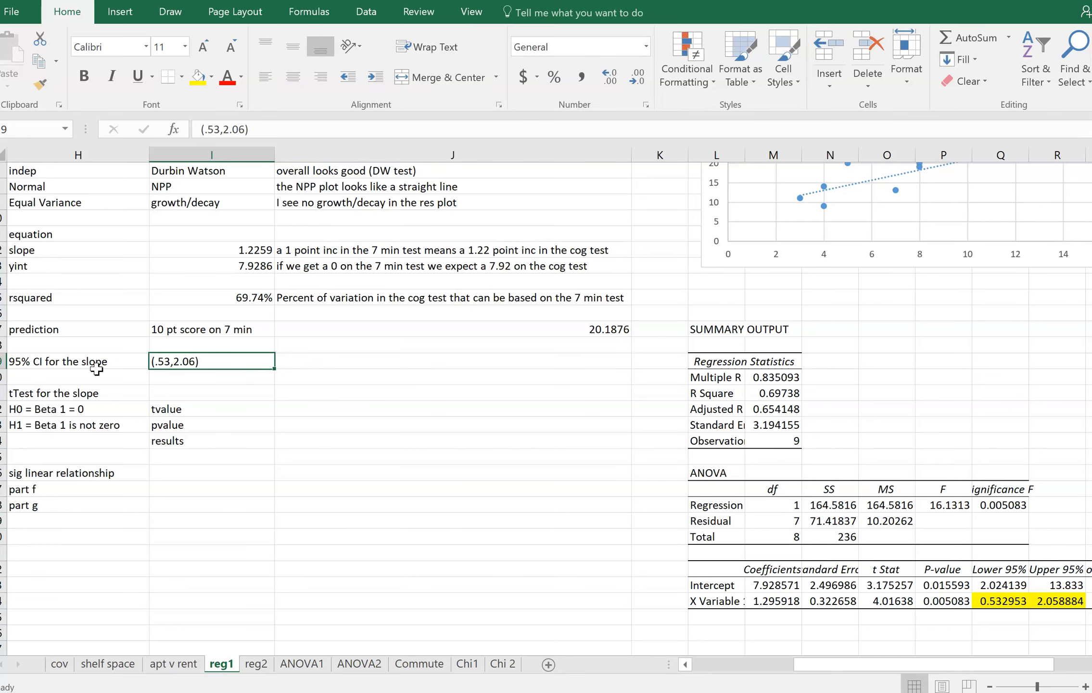
Enter "95% conf that the pop slope is between 0.53 and 2.06" in J19 and check it against the slope in I12
key("Right")
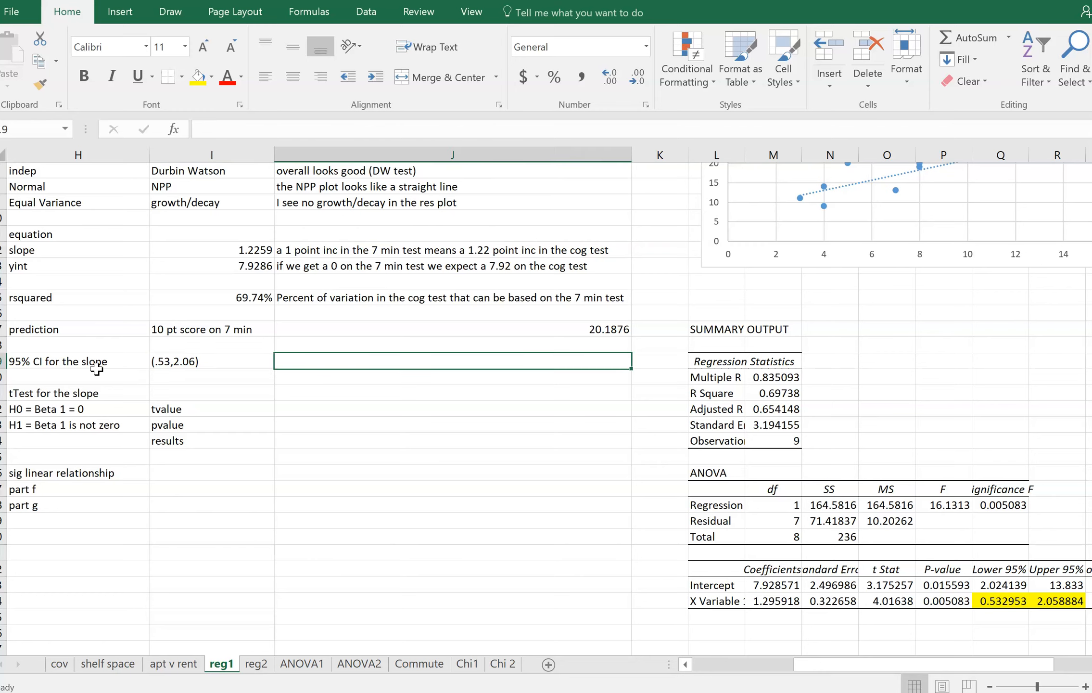
type("95% c")
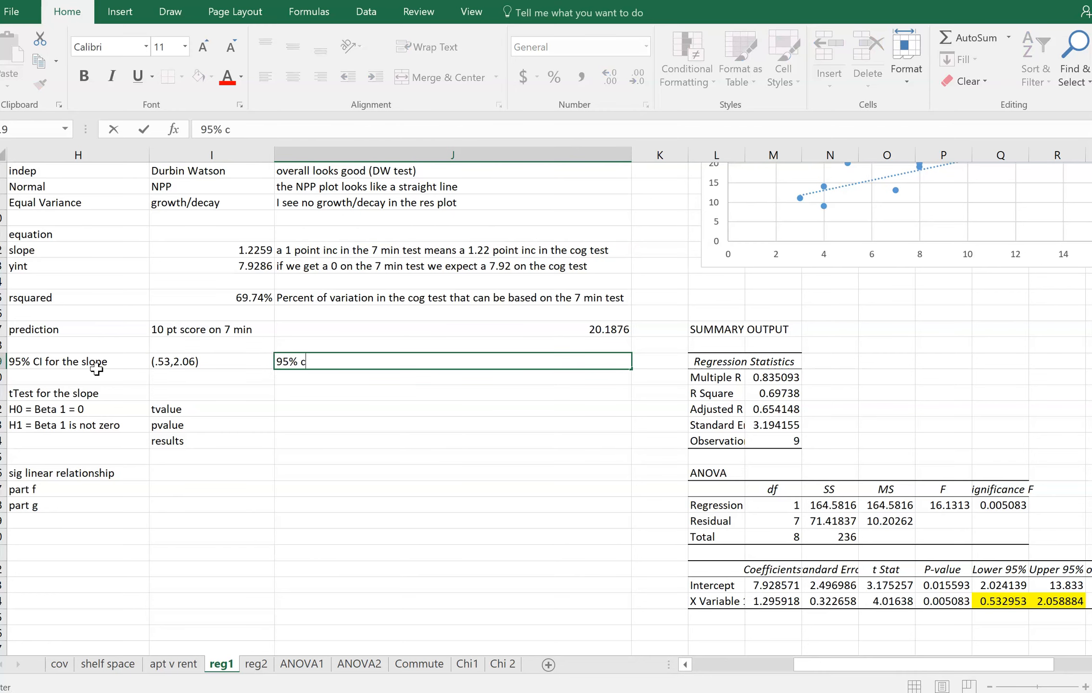
type("onf that the pop slope")
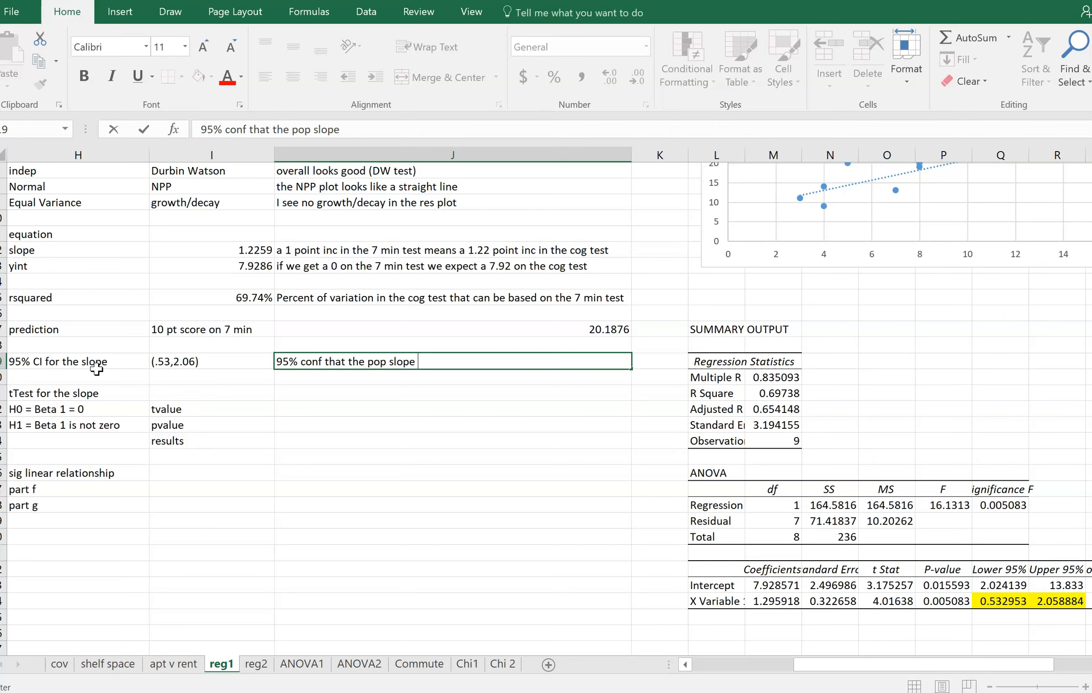
type("is between 0.53 and 2.06")
key("Return")
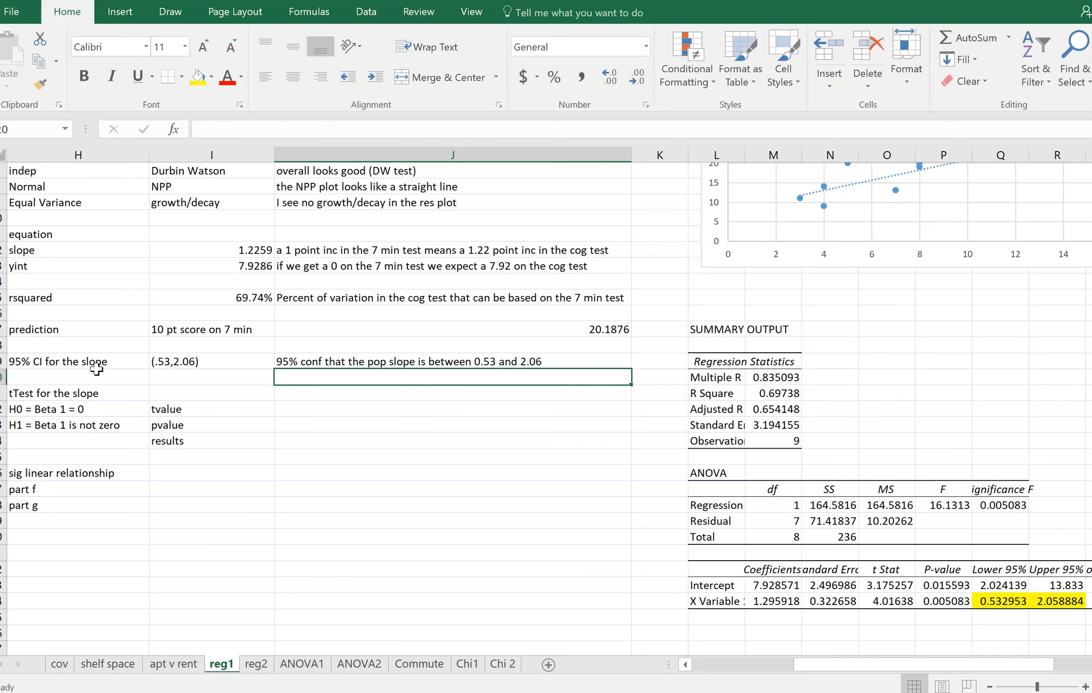
key("Up")
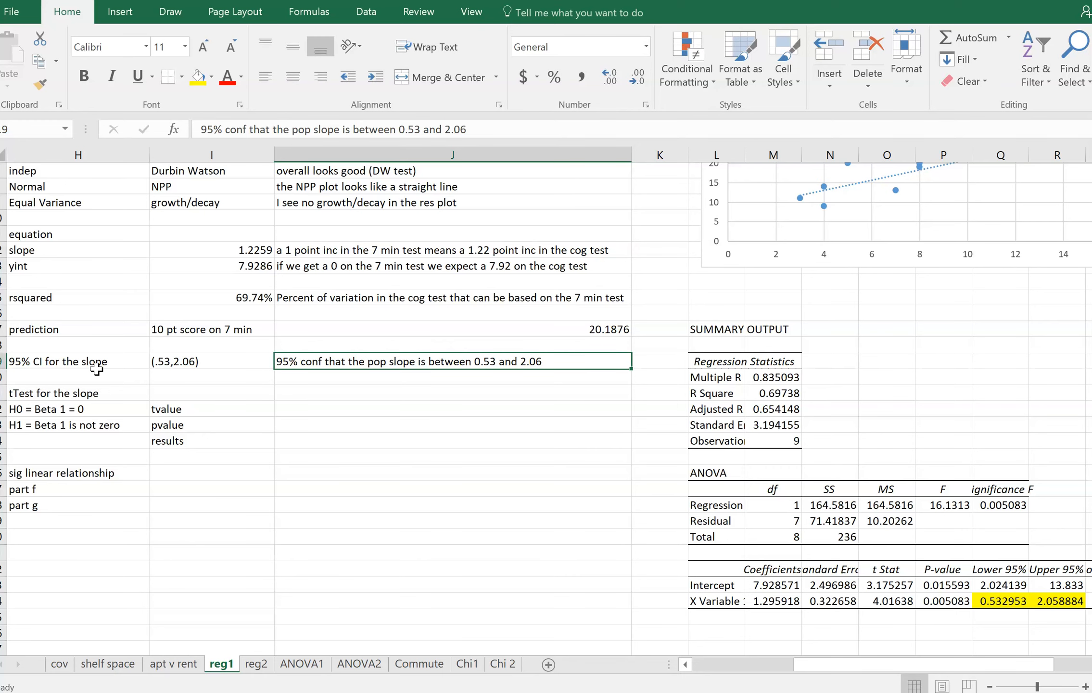
left_click(199, 247)
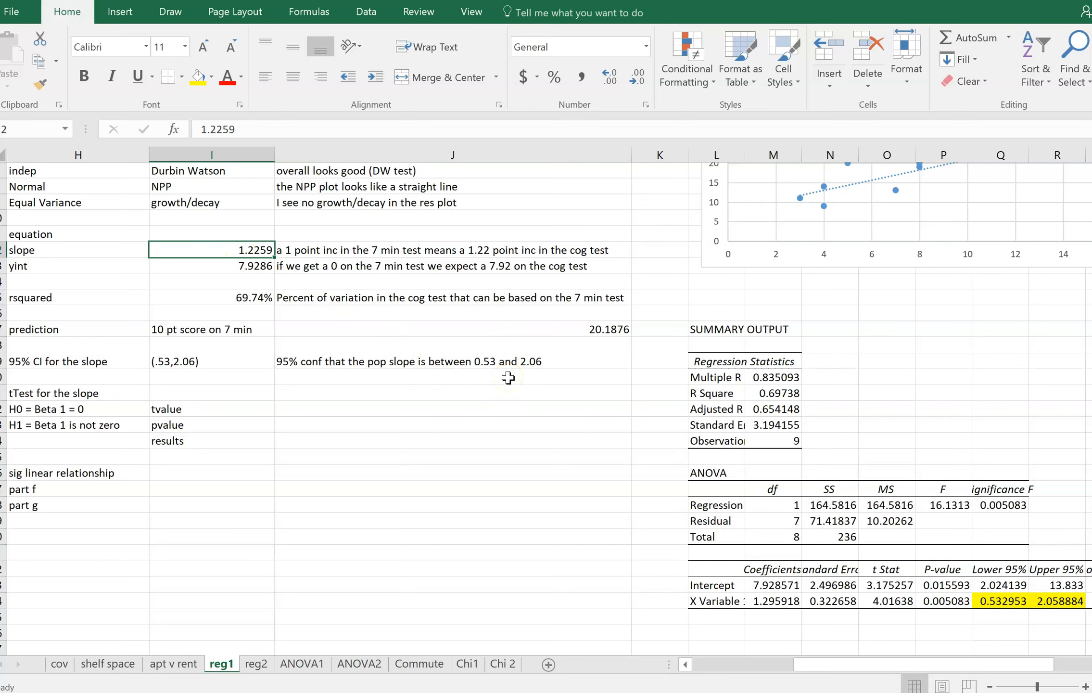
Compare the 95% confidence statement for the slope in J19 with the slope in I12 and the prediction in J17
left_click(484, 360)
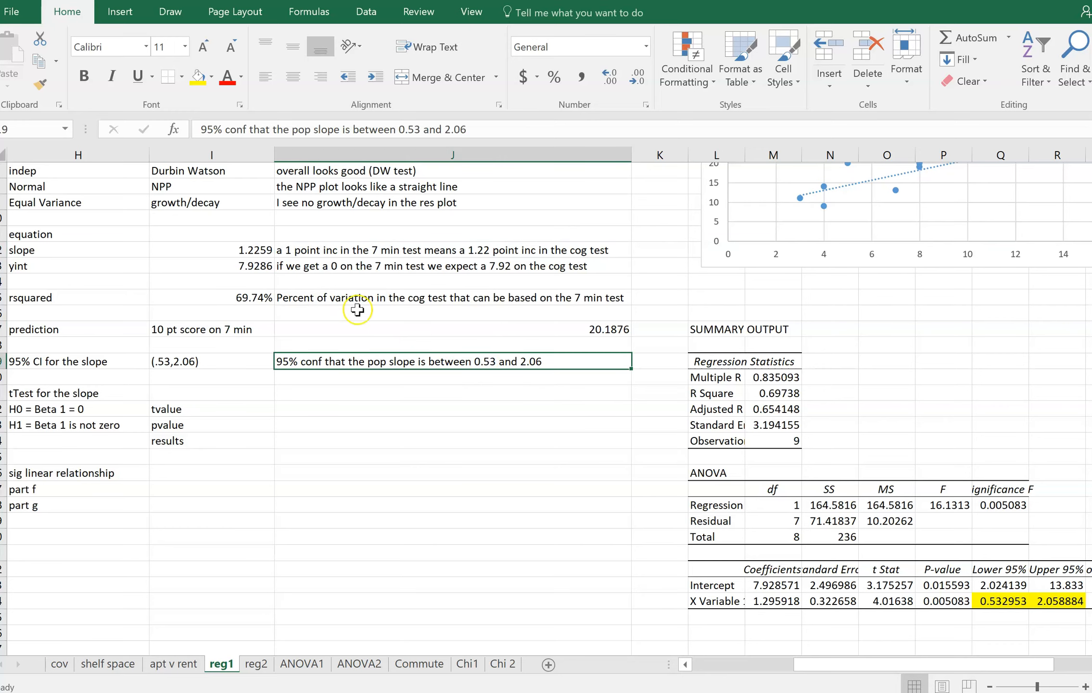
left_click(229, 250)
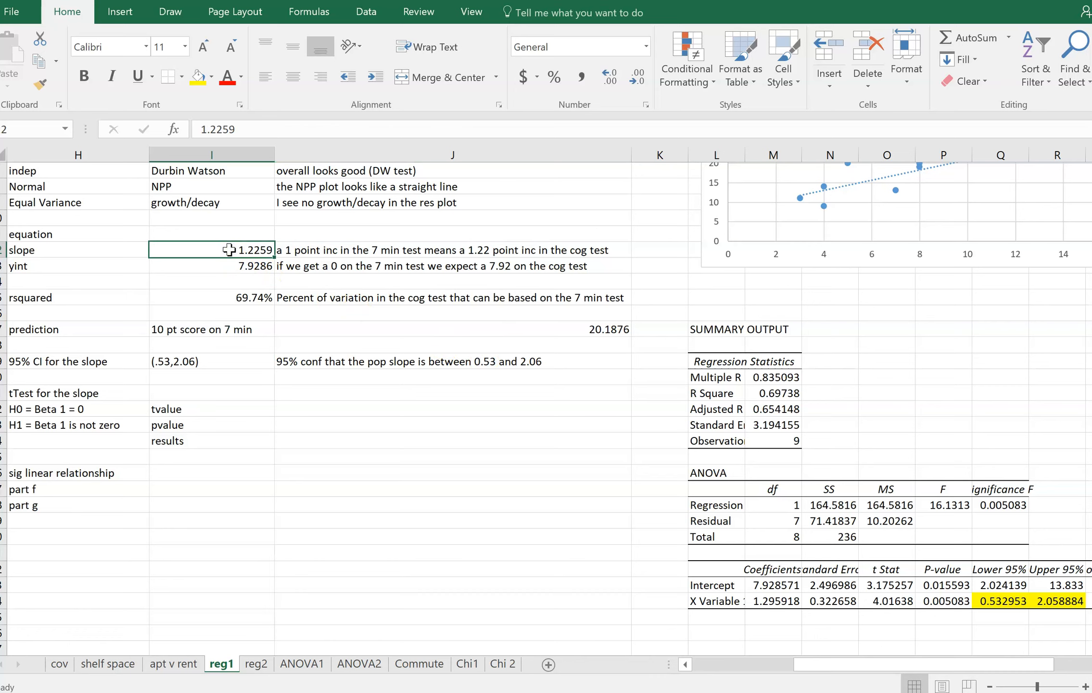
left_click(366, 360)
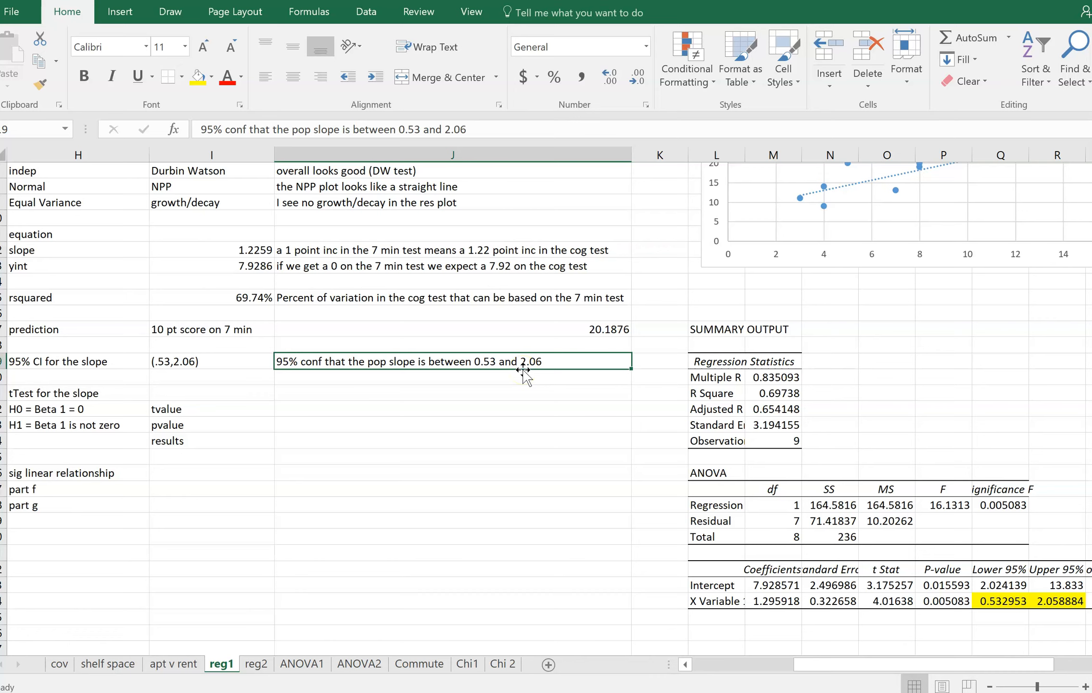
left_click(227, 249)
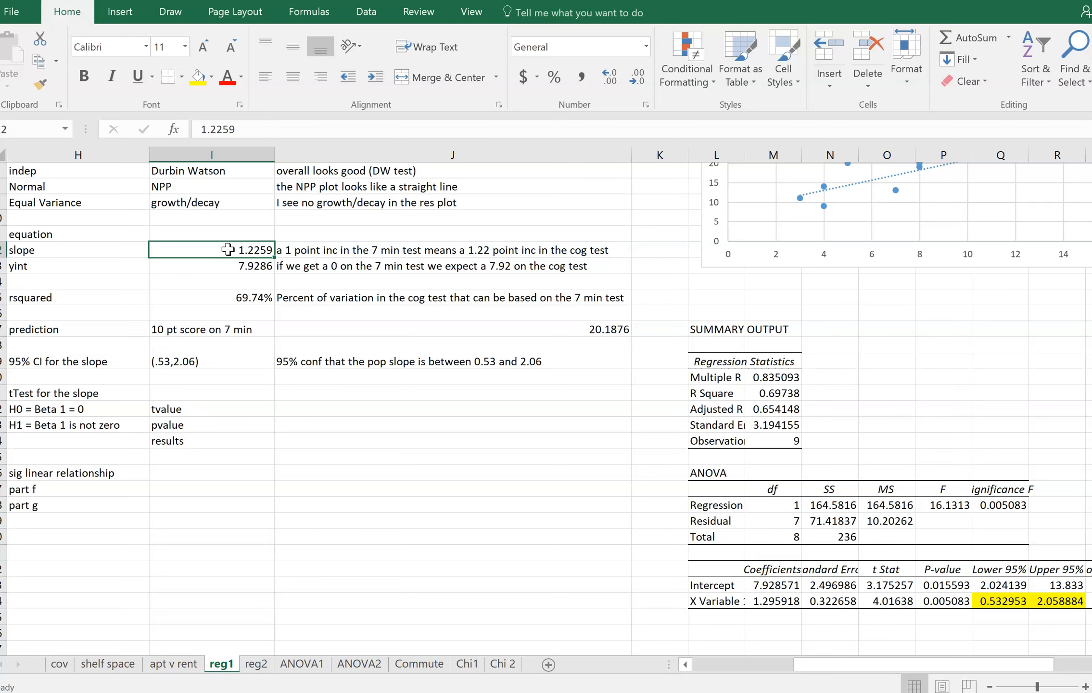
left_click(334, 331)
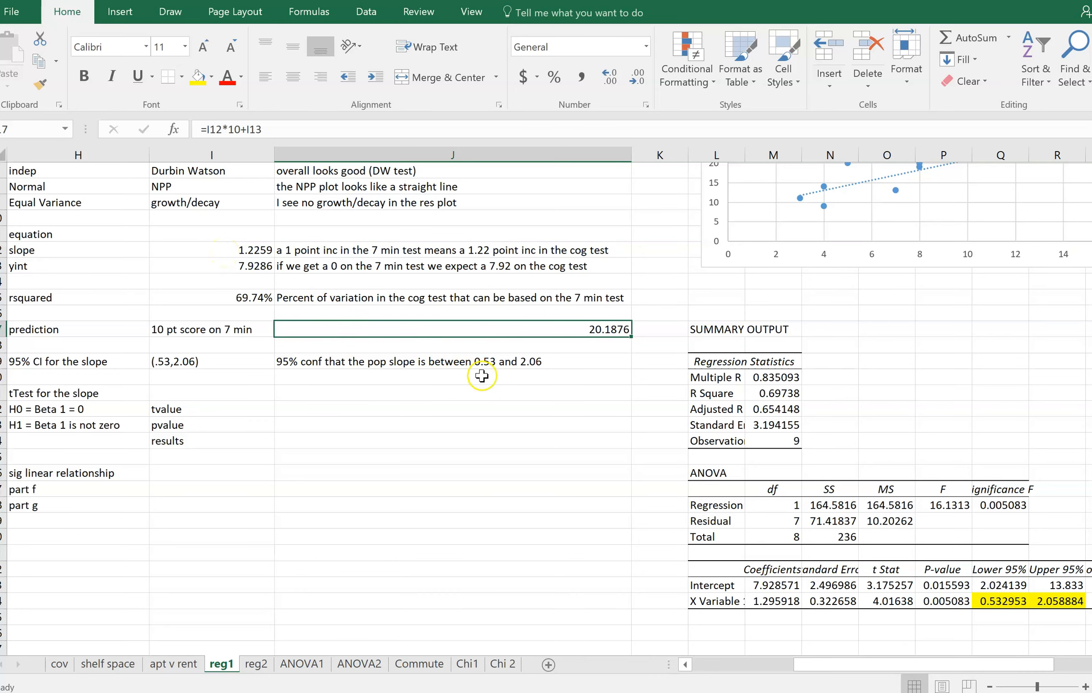
left_click(564, 363)
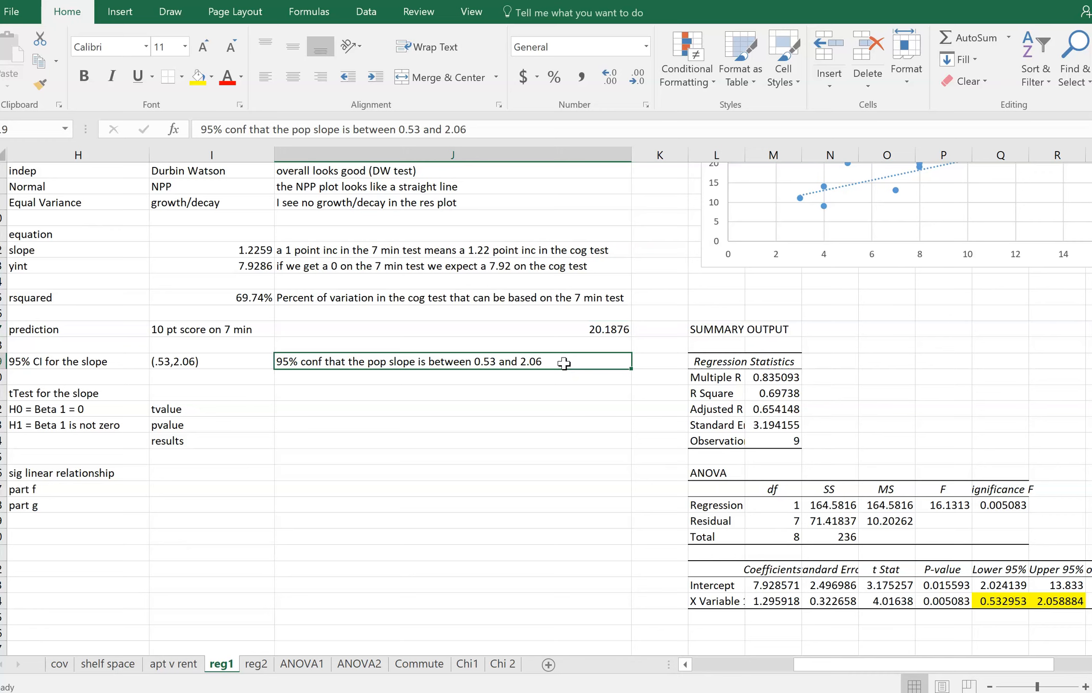
left_click(217, 248)
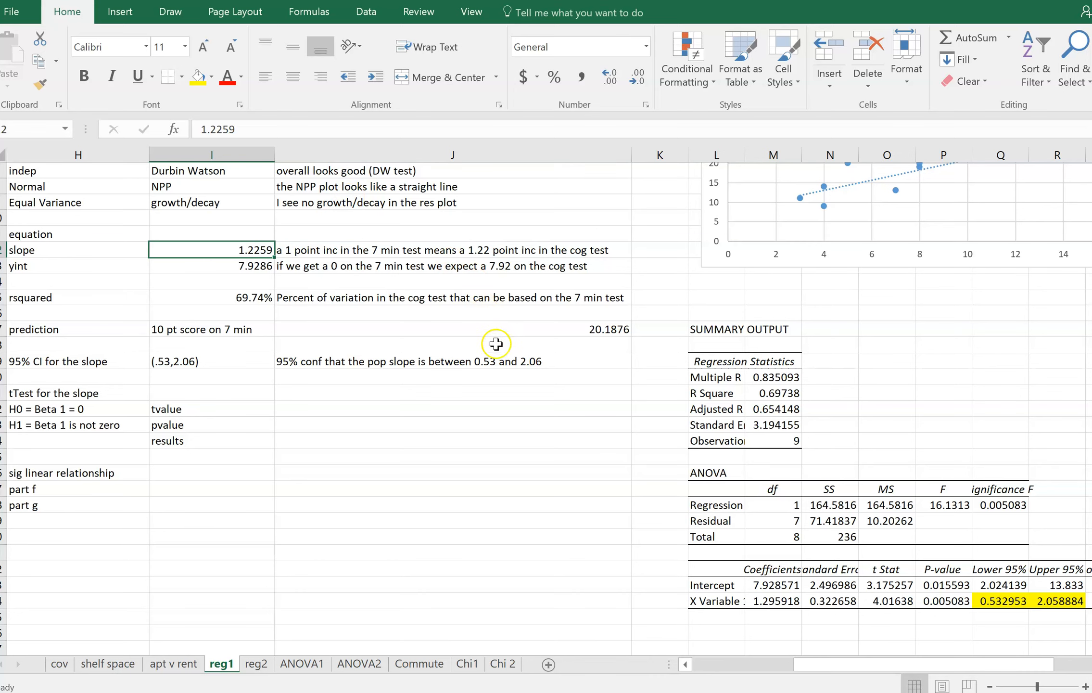
left_click(499, 359)
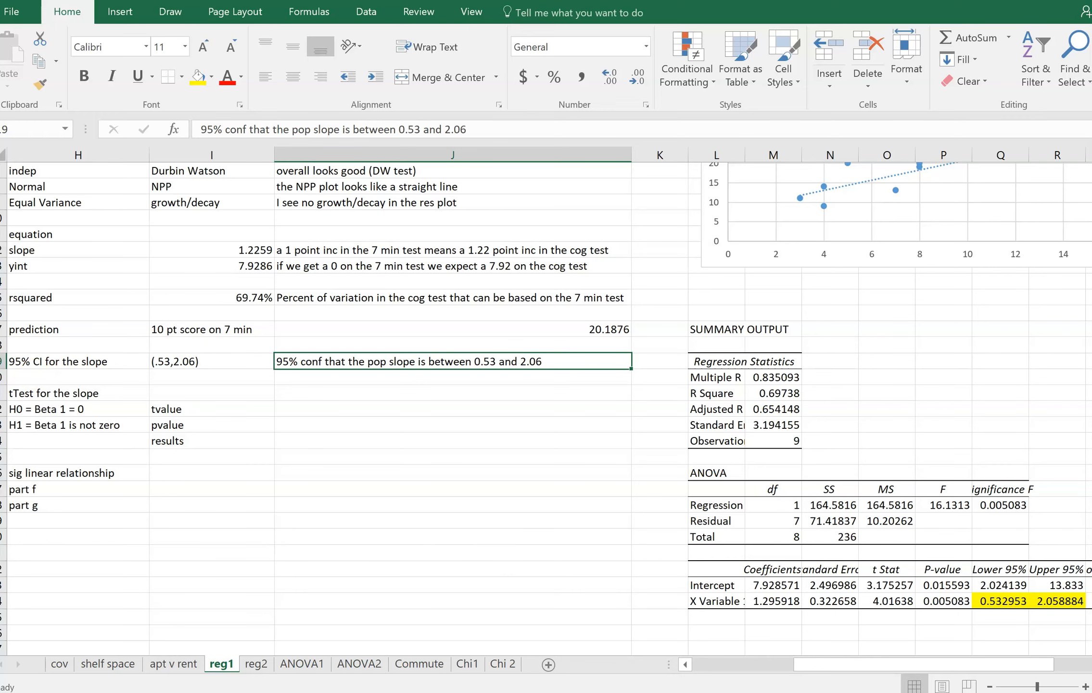
Enter "0 is not in the 95% CI so I believe I have a sig linear relationship" in J27 as the part f conclusion
left_click_drag(800, 665, 766, 664)
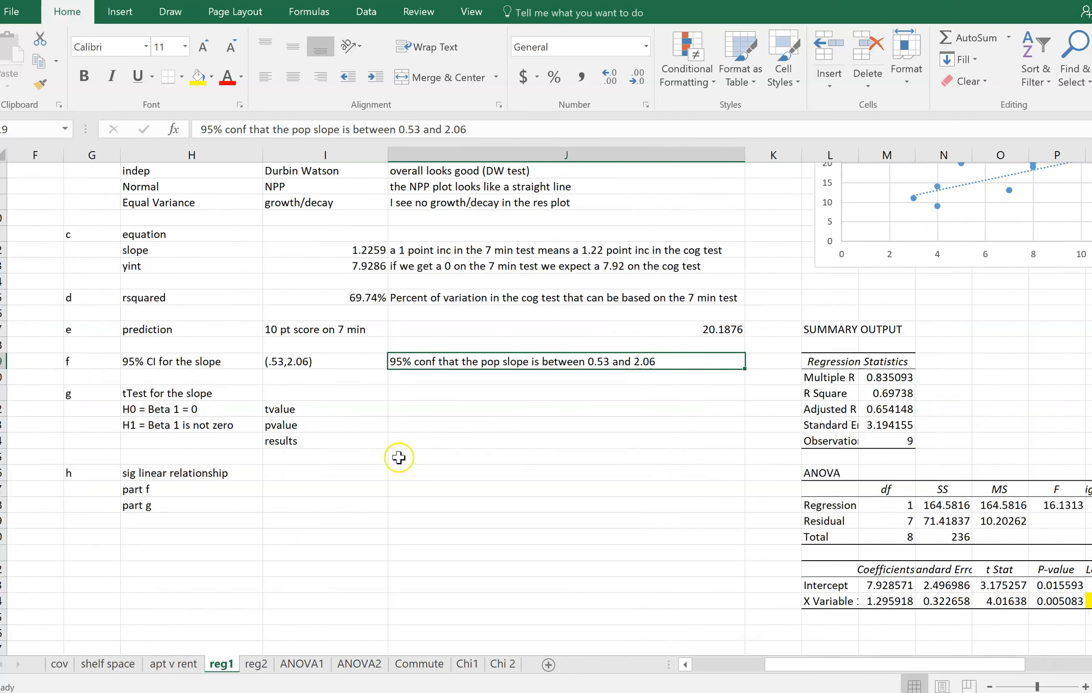
left_click(365, 489)
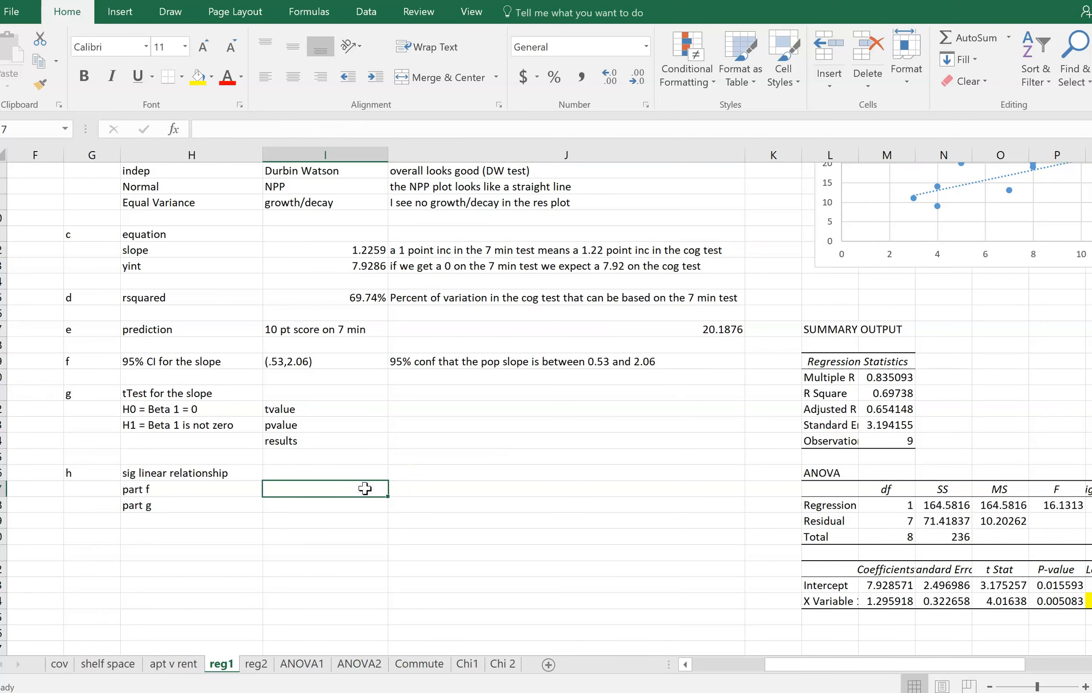
key("Tab")
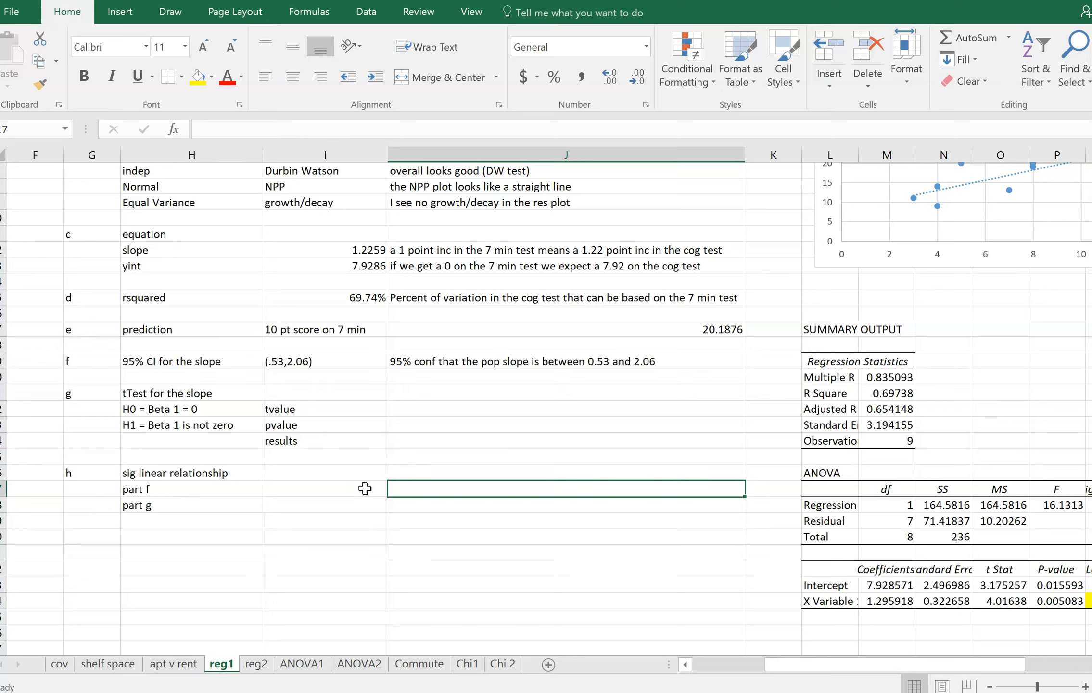
type("0")
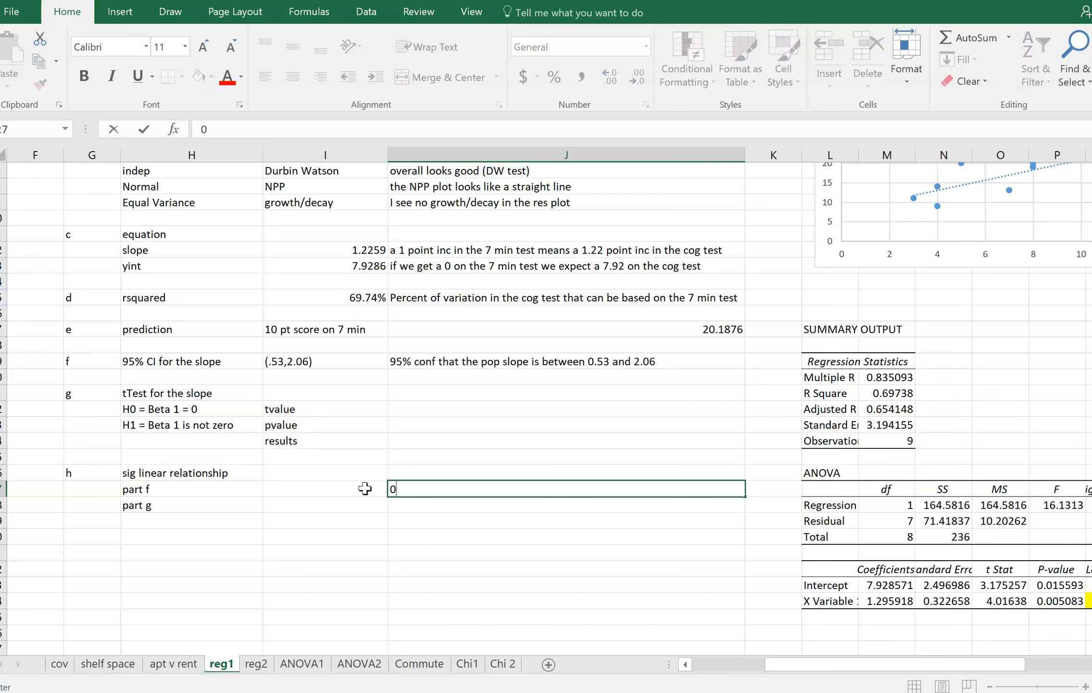
type(" is not in the 95% C")
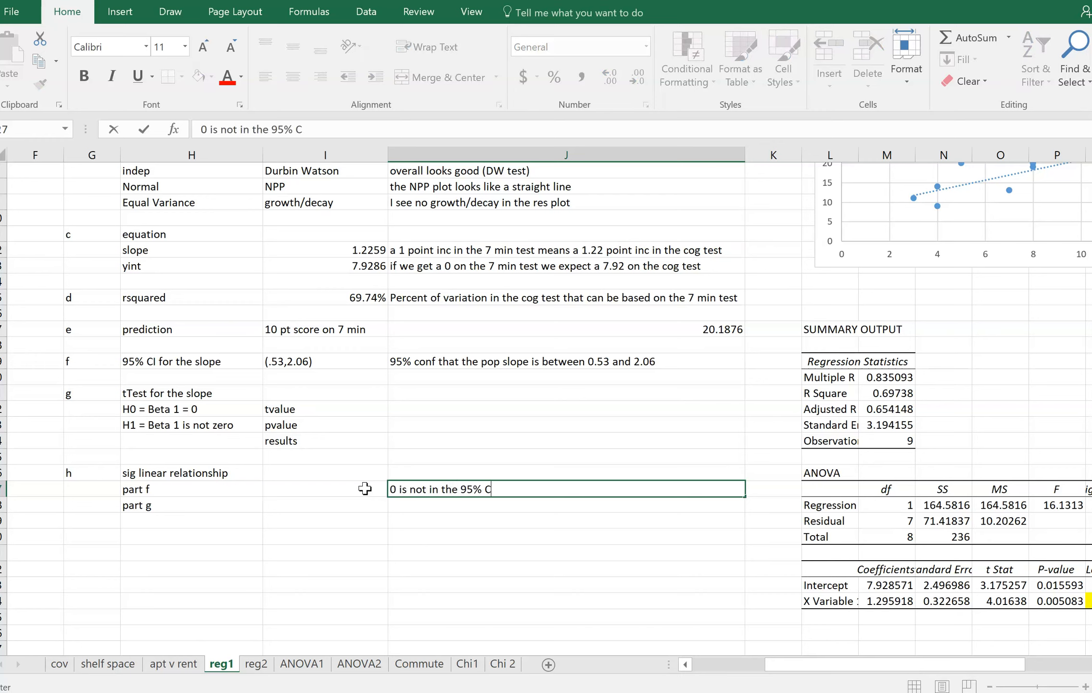
type("I so I believe I have a ")
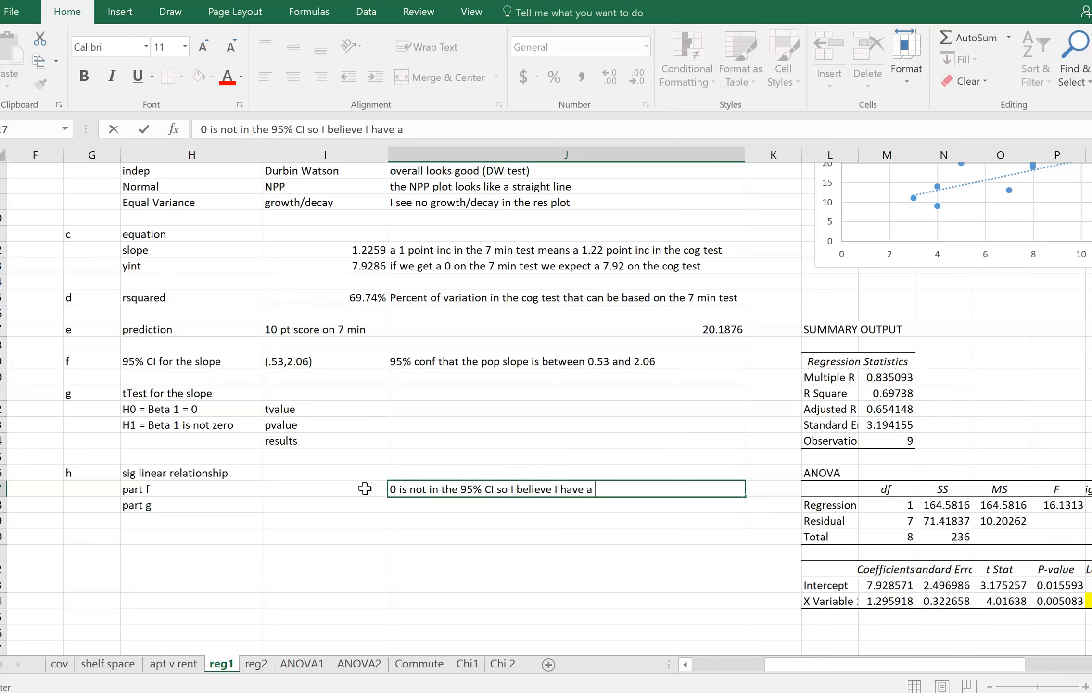
type("sig linear relationshipo")
key("Return")
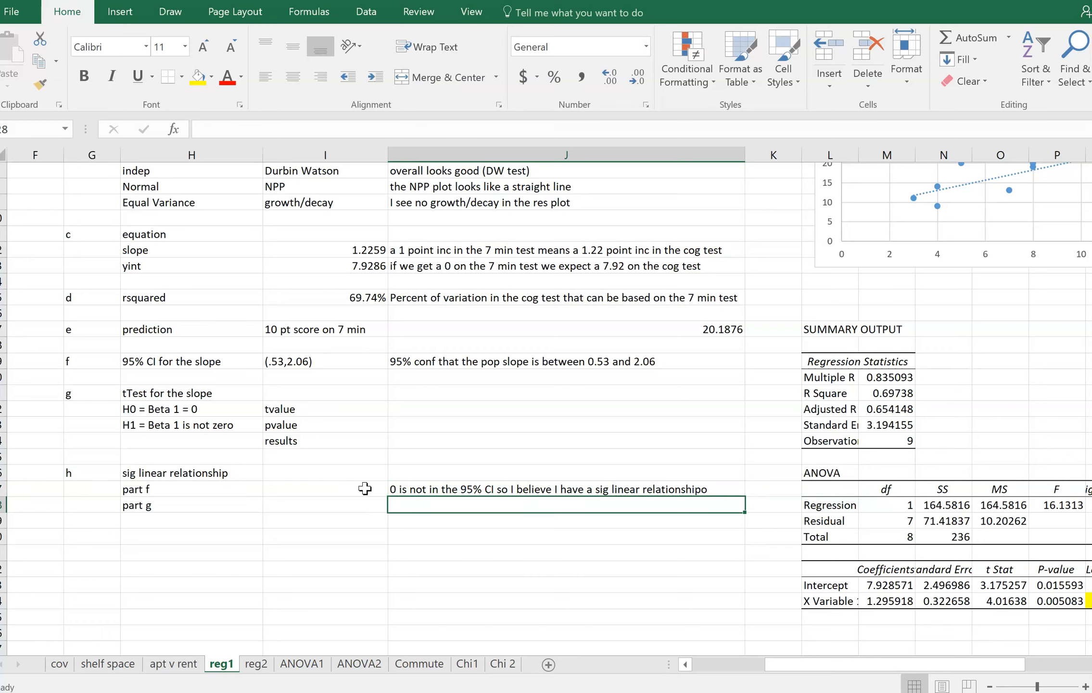
Correct the misspelled last word of the part f conclusion in J27 to "relationship"
left_click(415, 489)
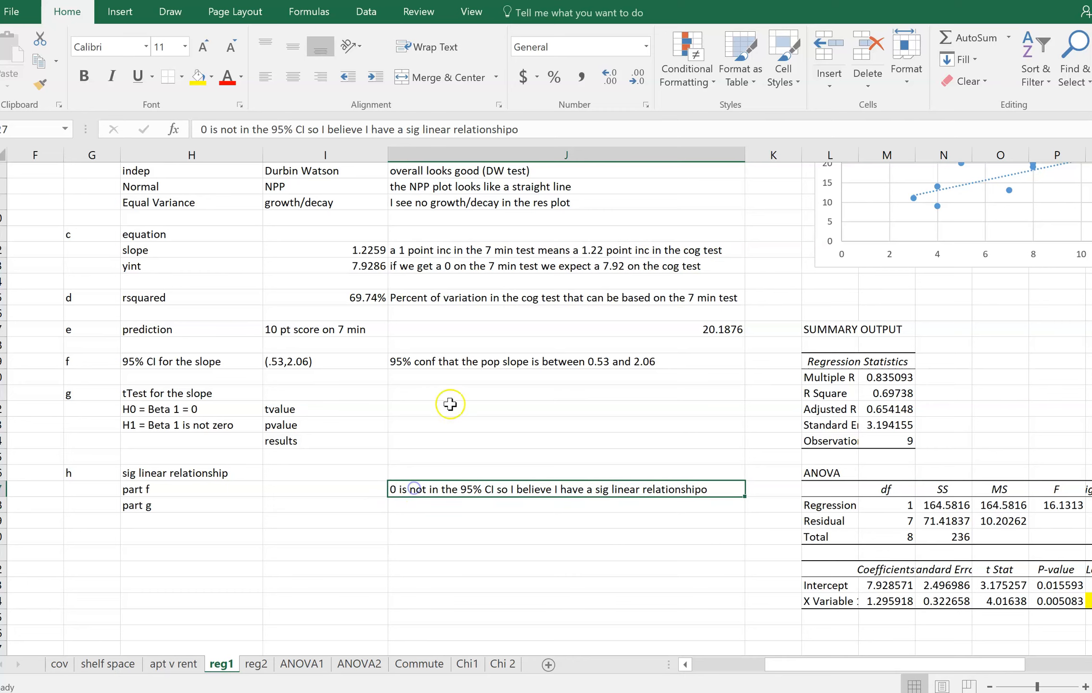
left_click(522, 130)
key("BackSpace")
key("Return")
key("Up")
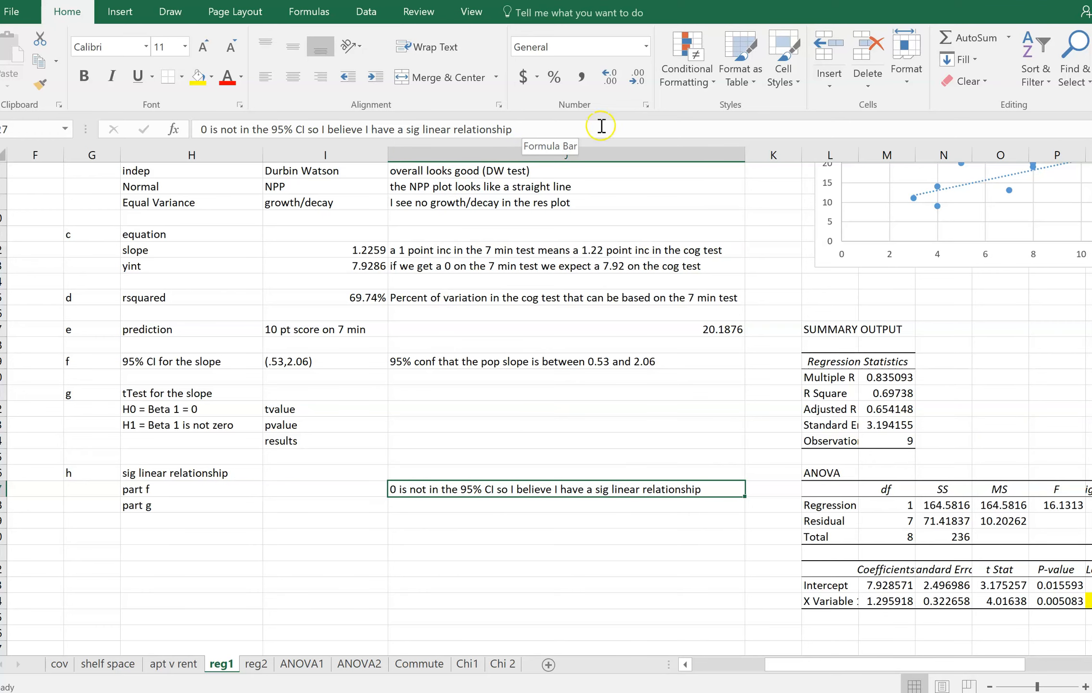
Highlight the t Stat and P-value for X Variable 1 in O34:P34 with green fill
scroll(914, 308, "up", 2)
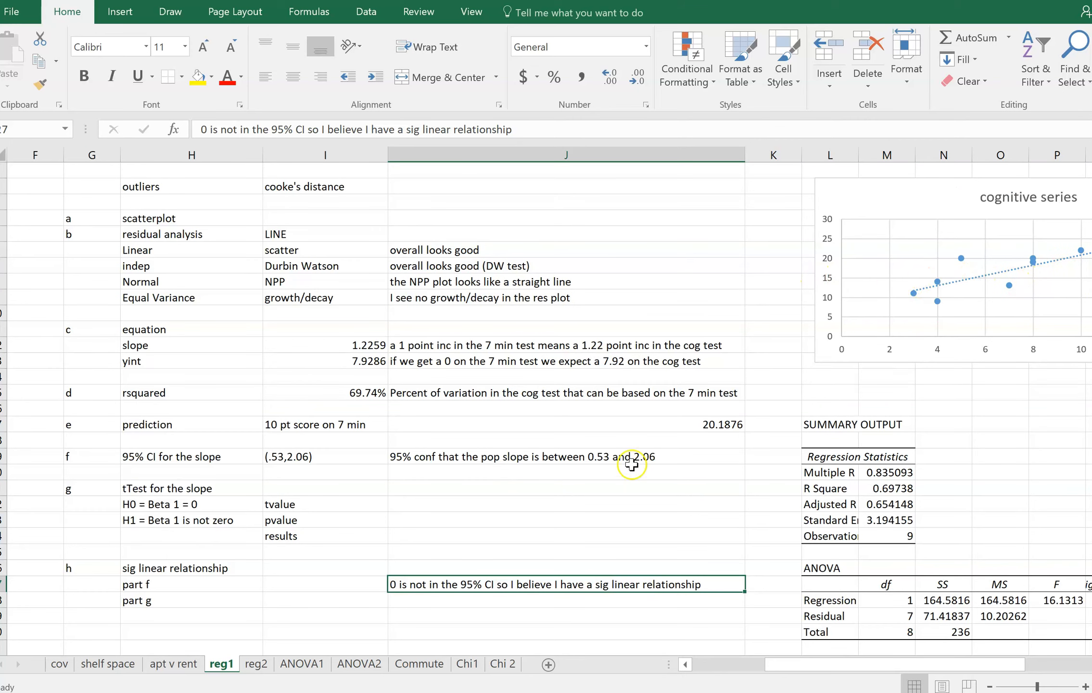
scroll(500, 514, "down", 1)
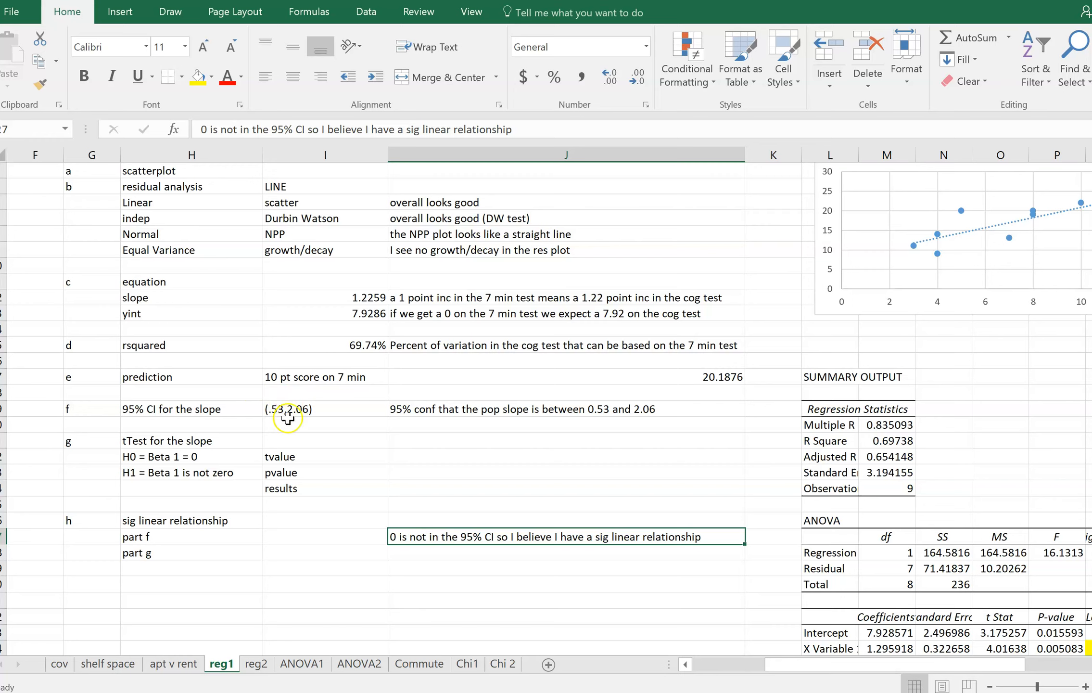
left_click(428, 551)
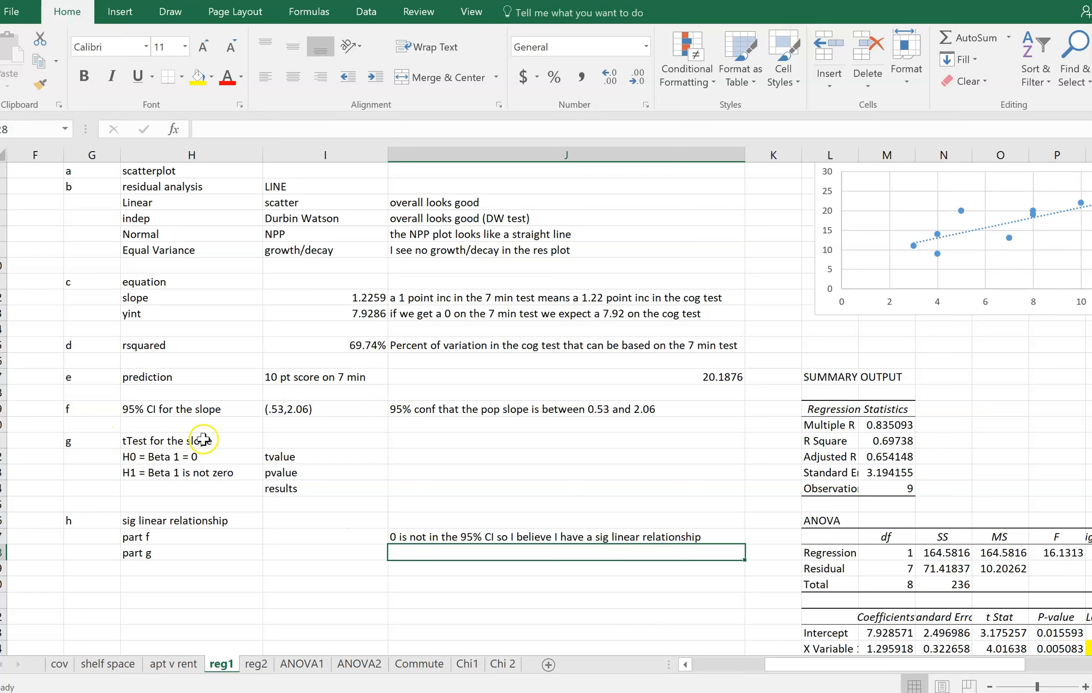
left_click_drag(839, 668, 866, 666)
scroll(866, 642, "down", 3)
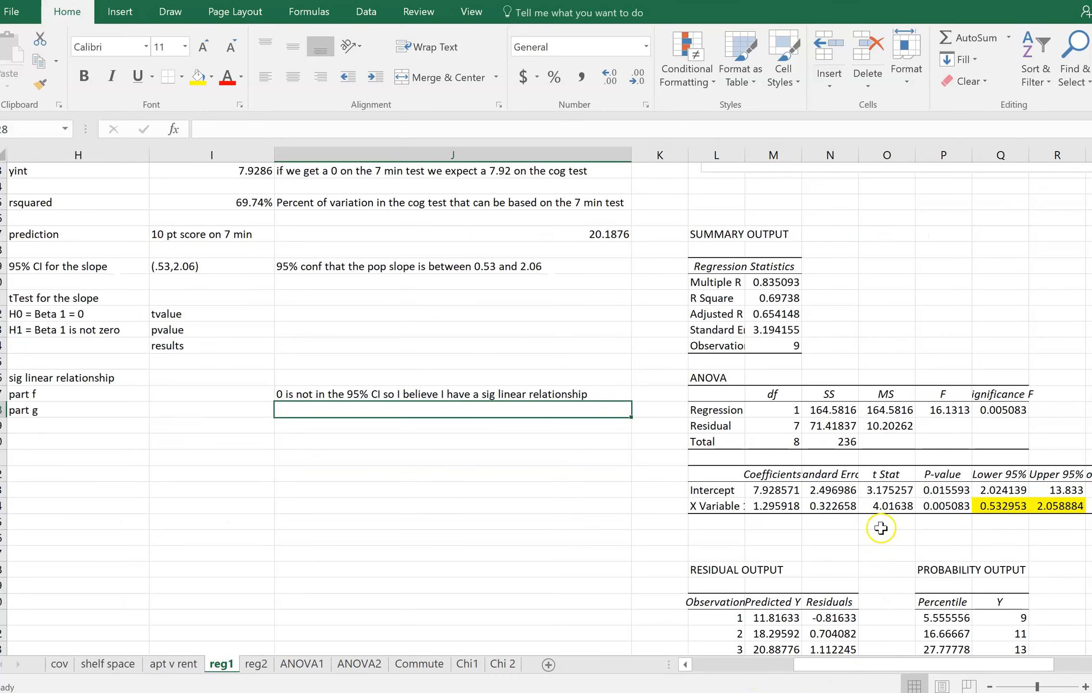
left_click_drag(887, 505, 929, 506)
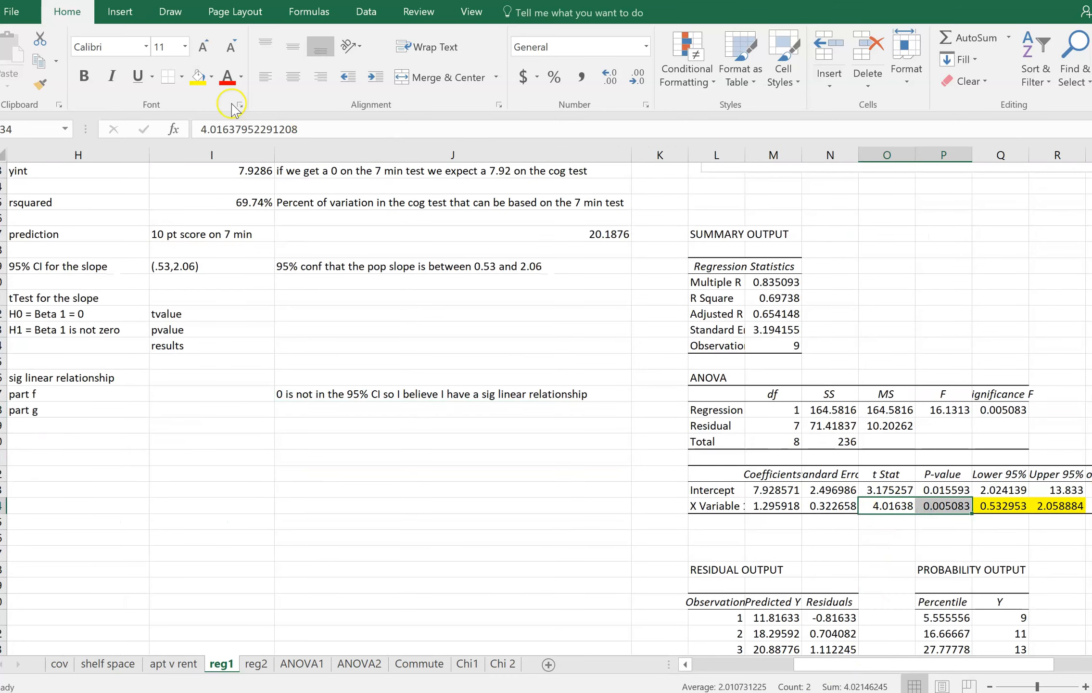
left_click(211, 77)
left_click(242, 195)
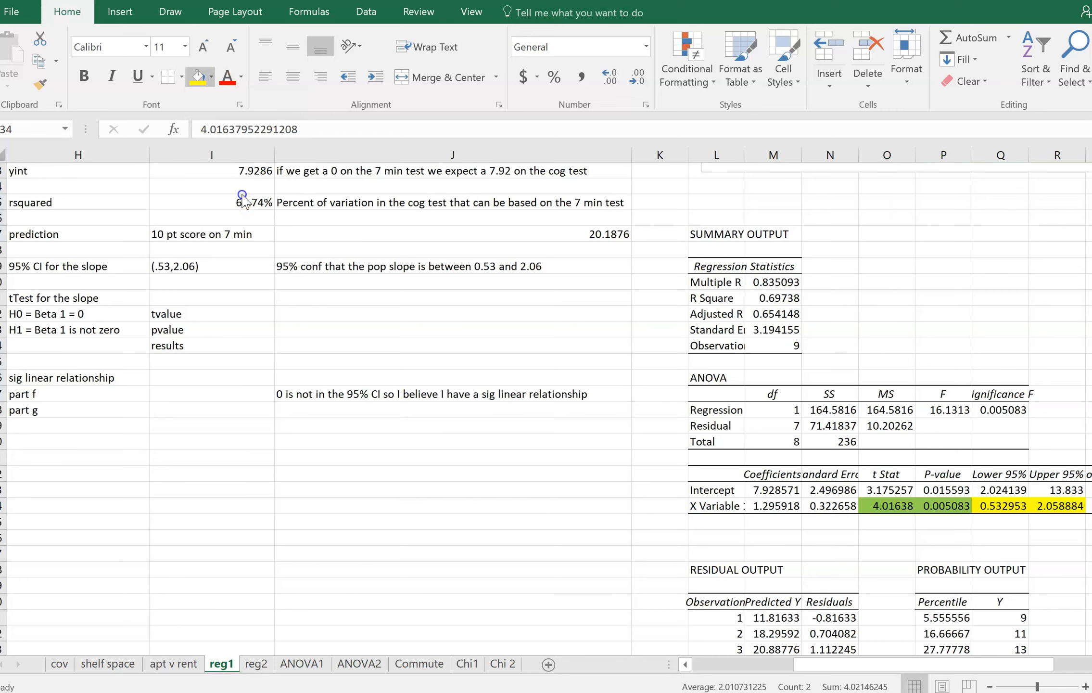
left_click(864, 522)
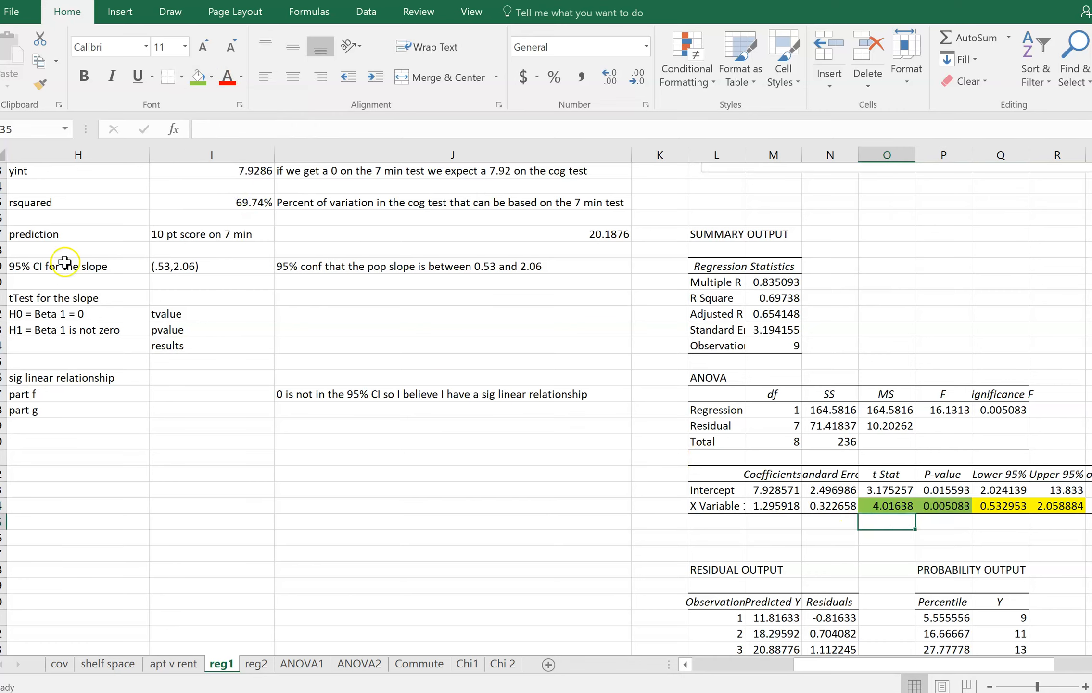
Enter 4.02 in J22 as the tvalue of the slope test
left_click(190, 316)
left_click(308, 318)
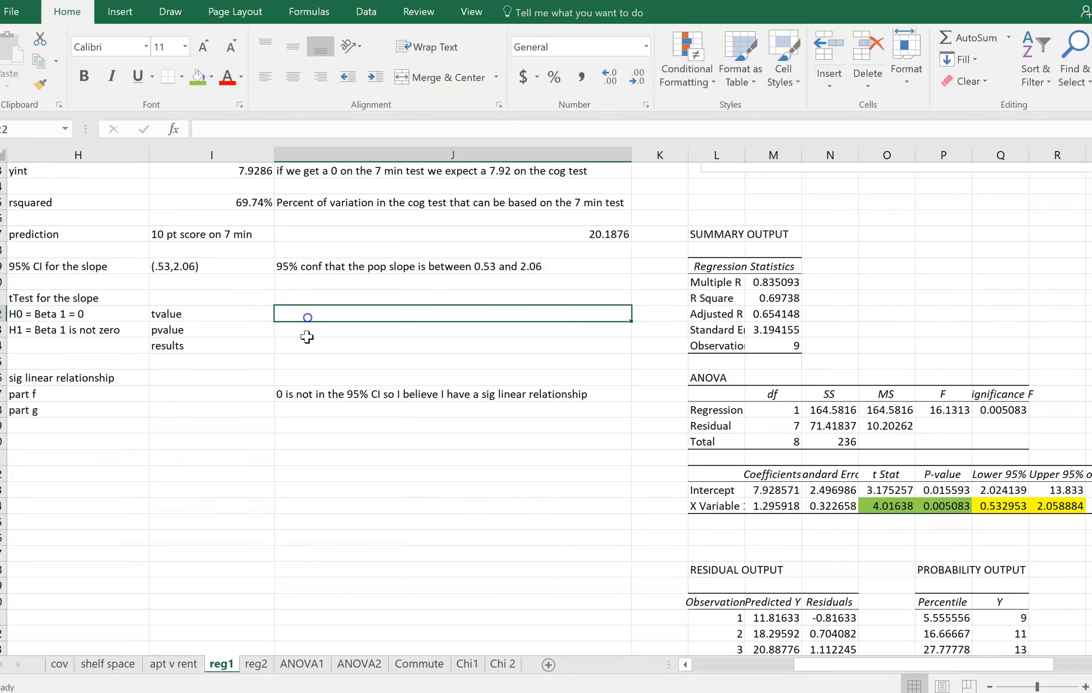
type("4.01")
key("BackSpace")
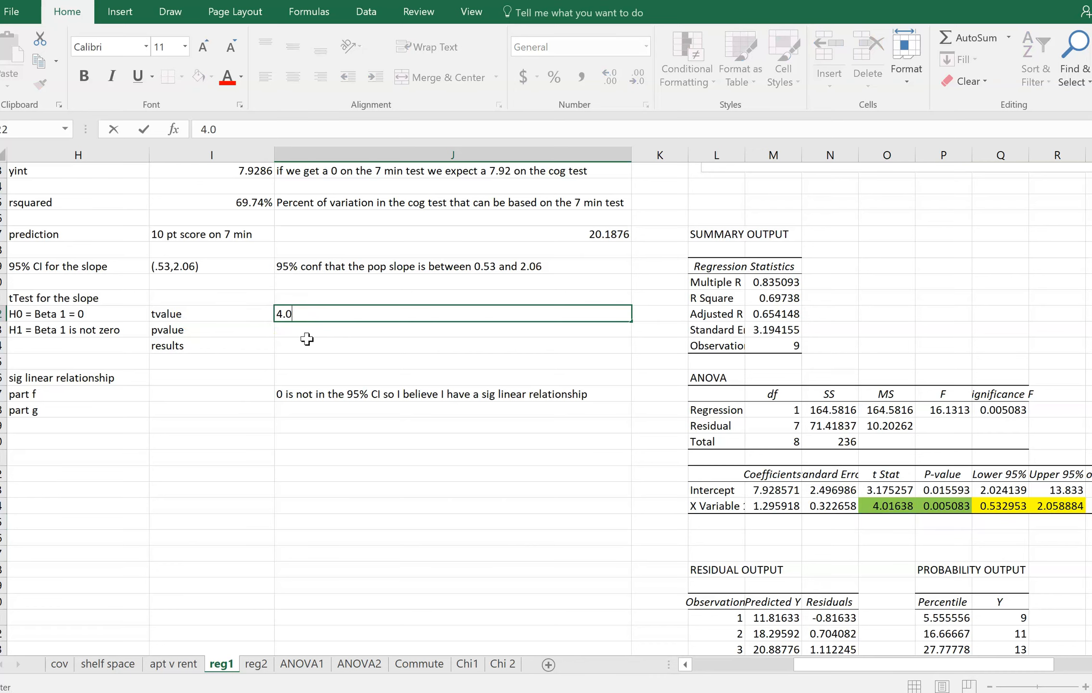
type("2")
key("Return")
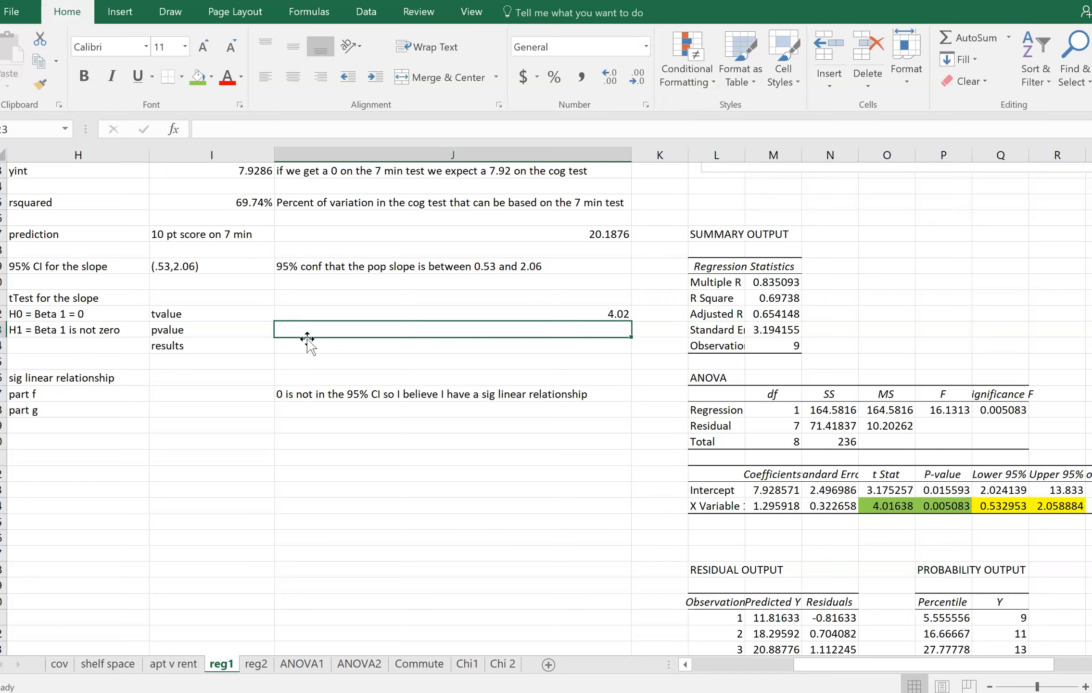
Enter .005 in J23 as the pvalue of the slope test
type(".0")
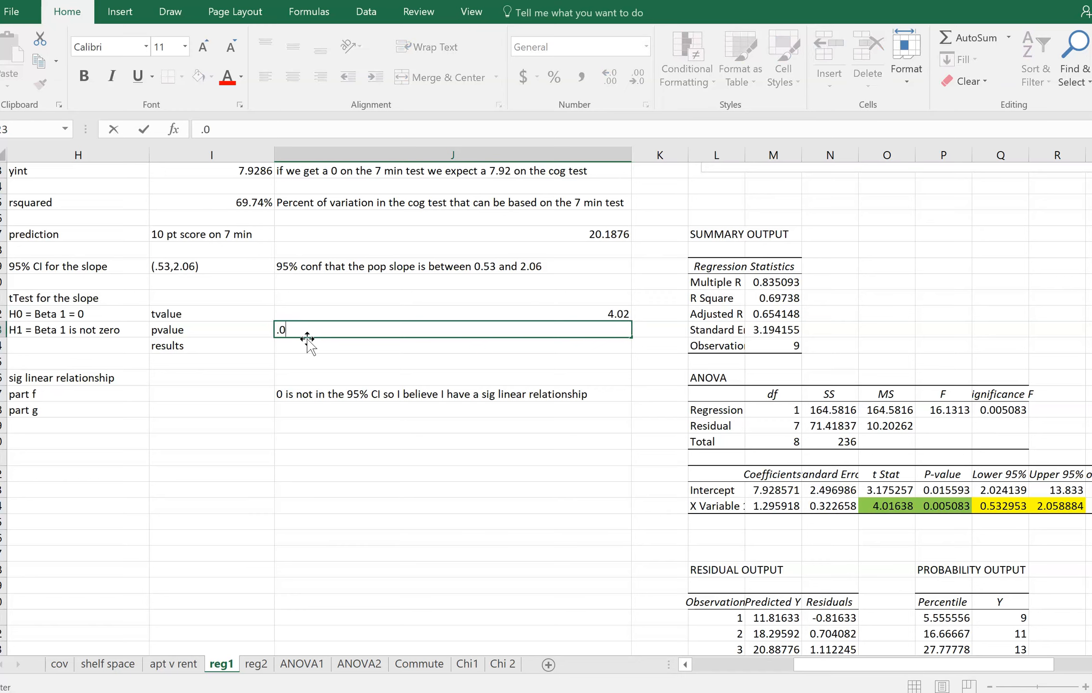
type("05")
key("Up")
left_click(307, 340)
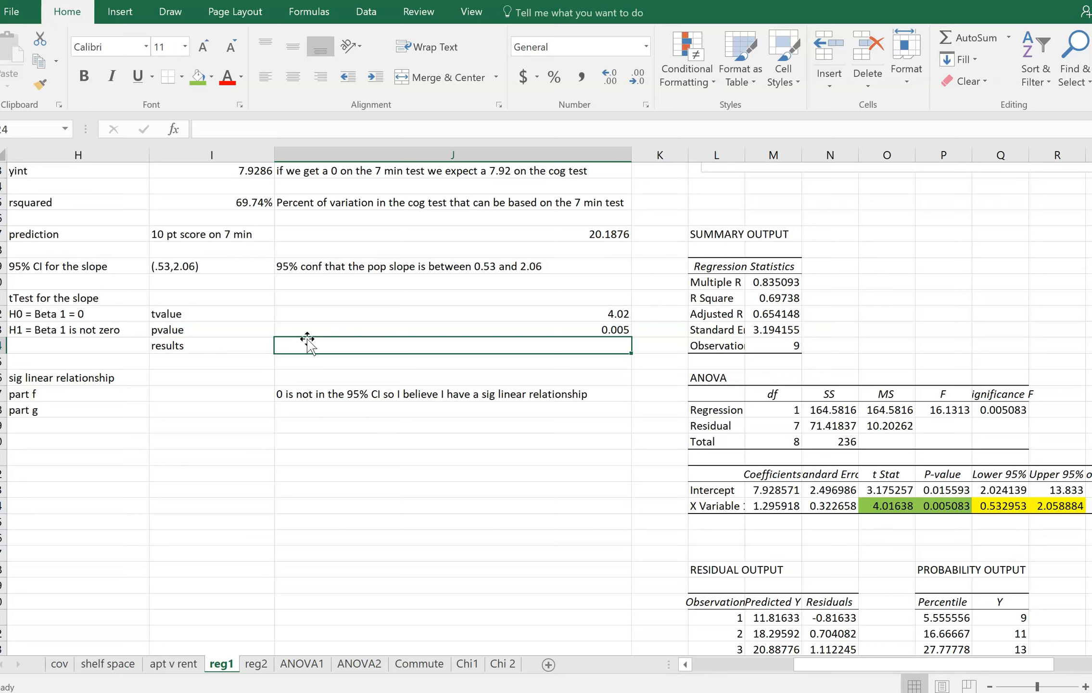
key("Up")
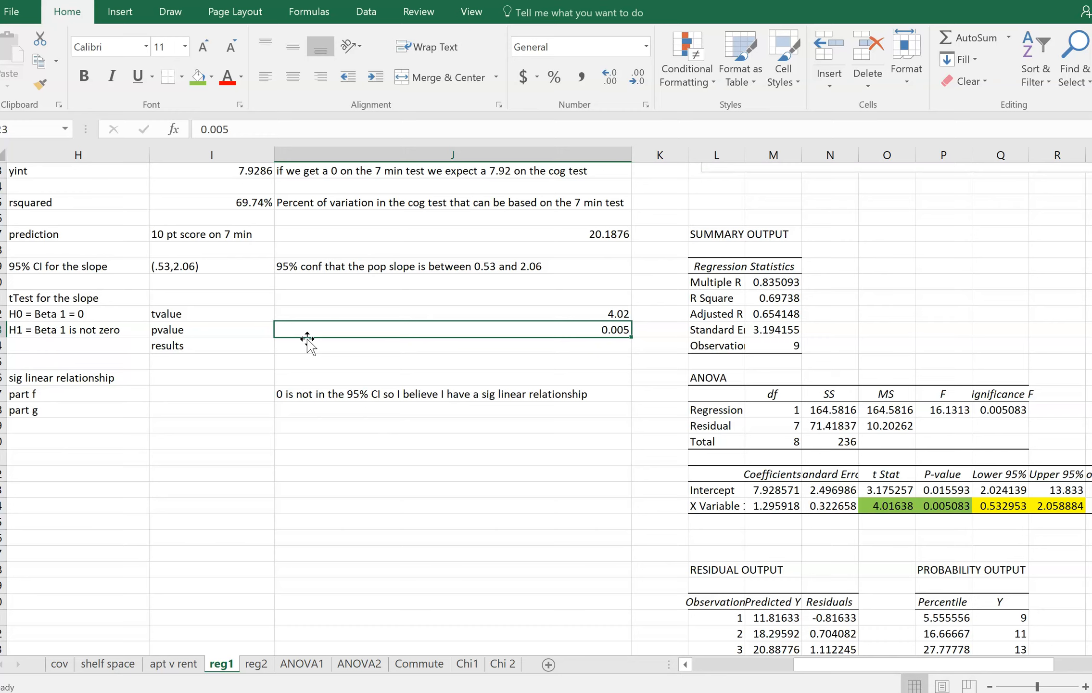
key("Return")
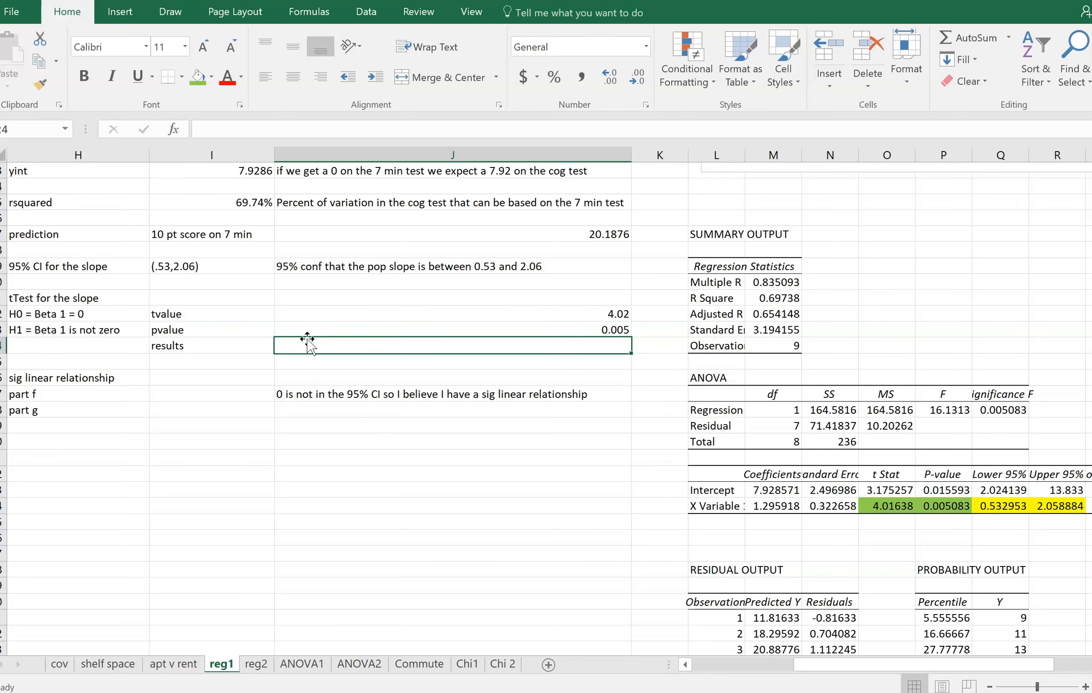
Write "I reject H0 since my pvalue is so small and this means" in J24 as the start of the slope test results
type("I jrect")
key("BackSpace")
key("BackSpace")
key("BackSpace")
key("BackSpace")
key("BackSpace")
type("recjec")
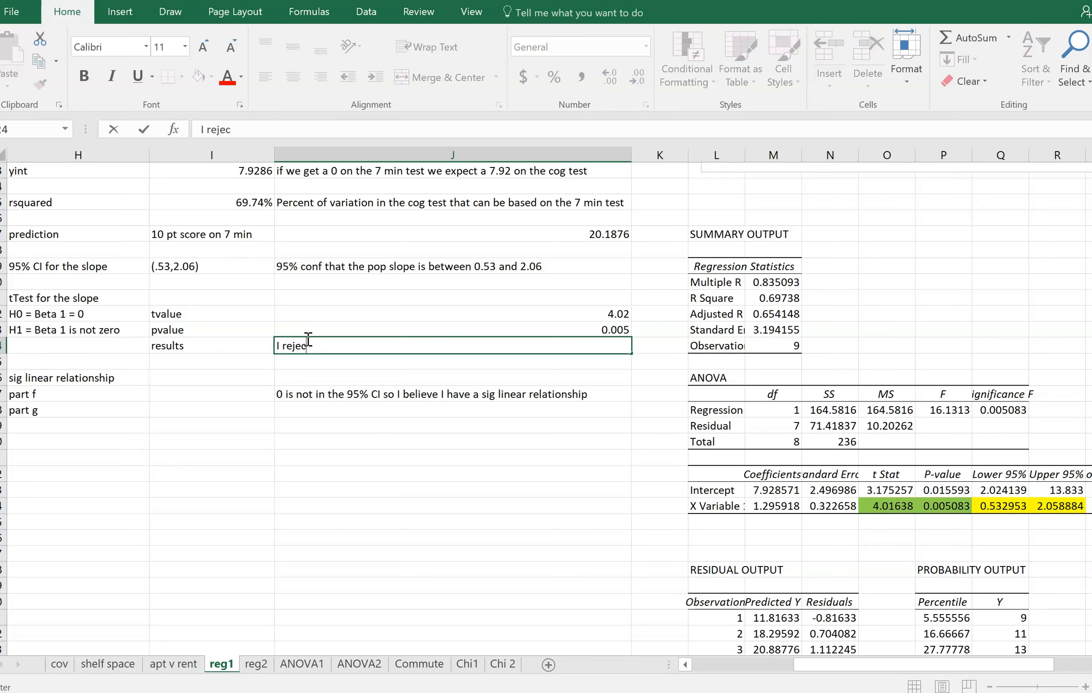
type("t H0 since my pvalue is")
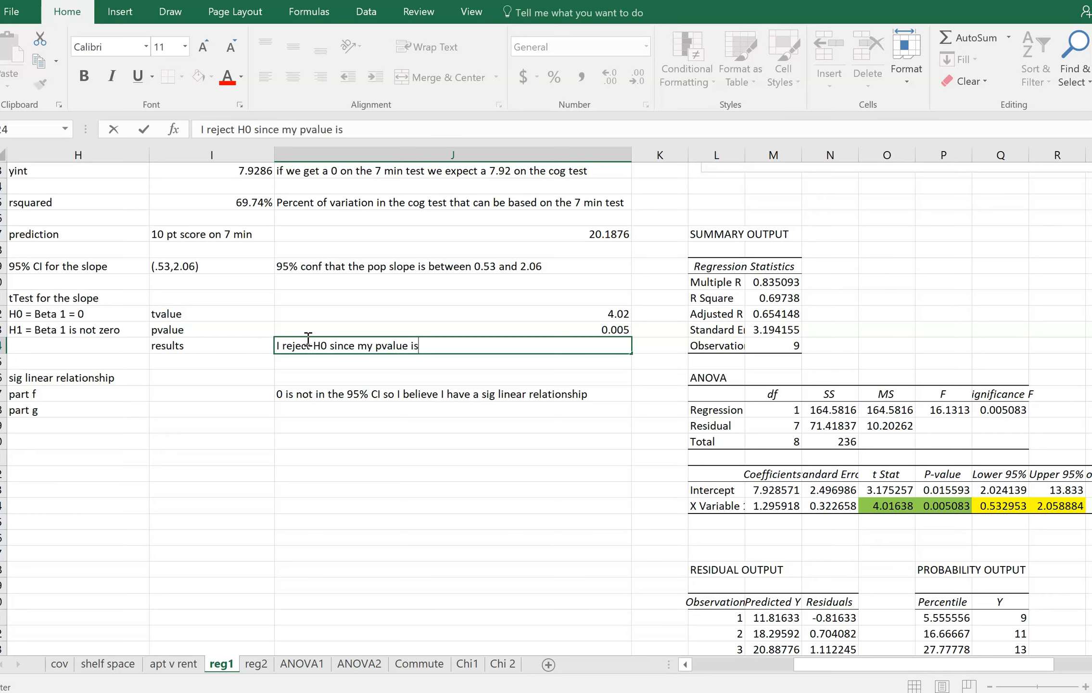
type(" so mall and this means")
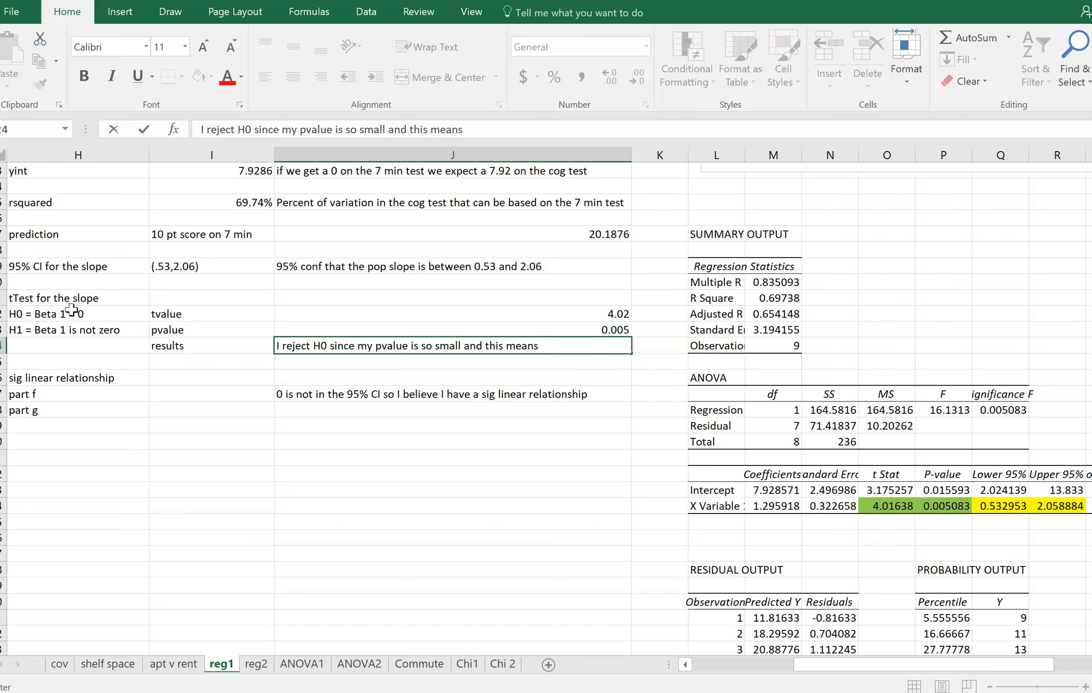
Finish the J24 results text with "the true" and continue it in J25 with "slope is not zero."
type("the ")
type("ture")
key("BackSpace")
key("BackSpace")
key("BackSpace")
type("rue")
key("Return")
type("slope is not zero.")
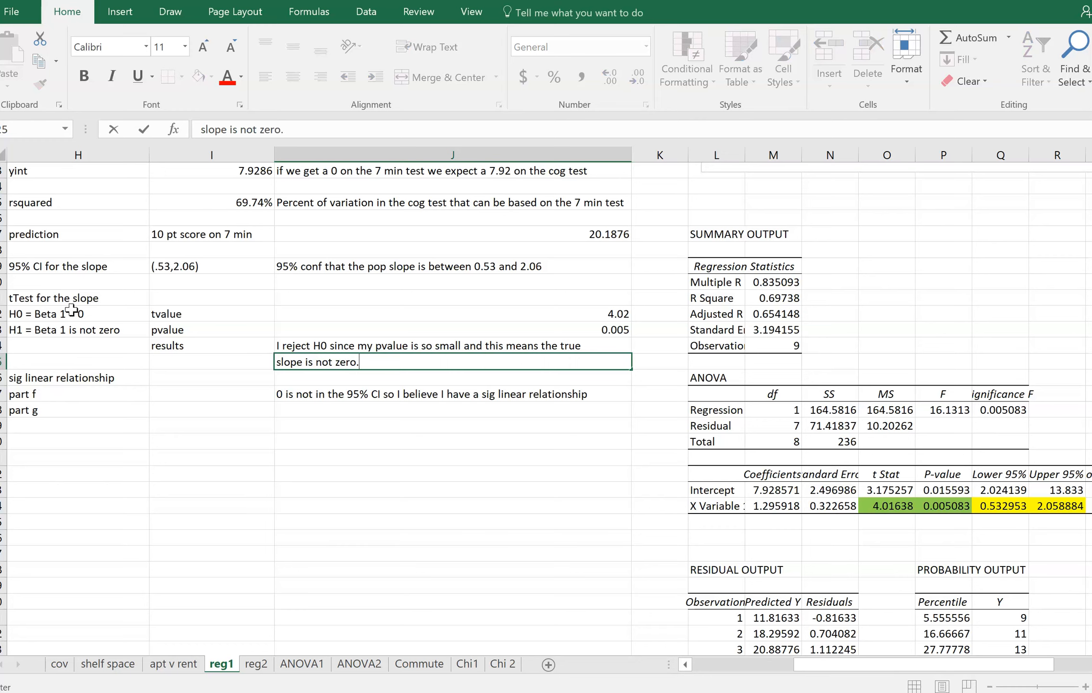
Write "by the slope HT we have a sig linear relationship" in J28 as the part g conclusion
left_click(294, 411)
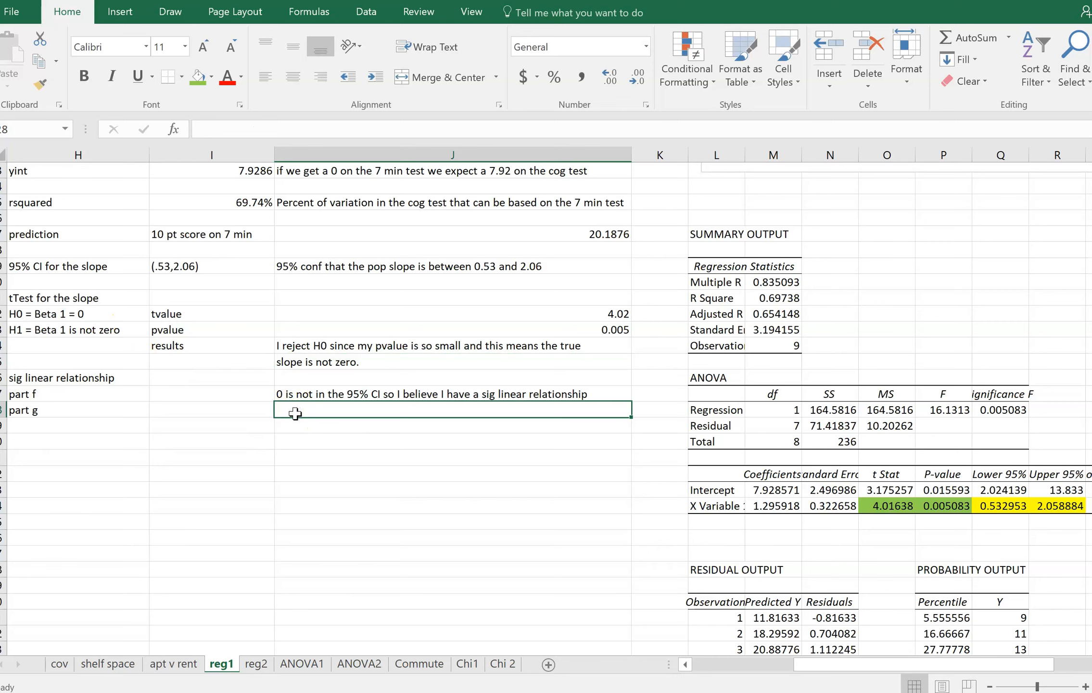
type("by the slope HT we have a sig linear reli")
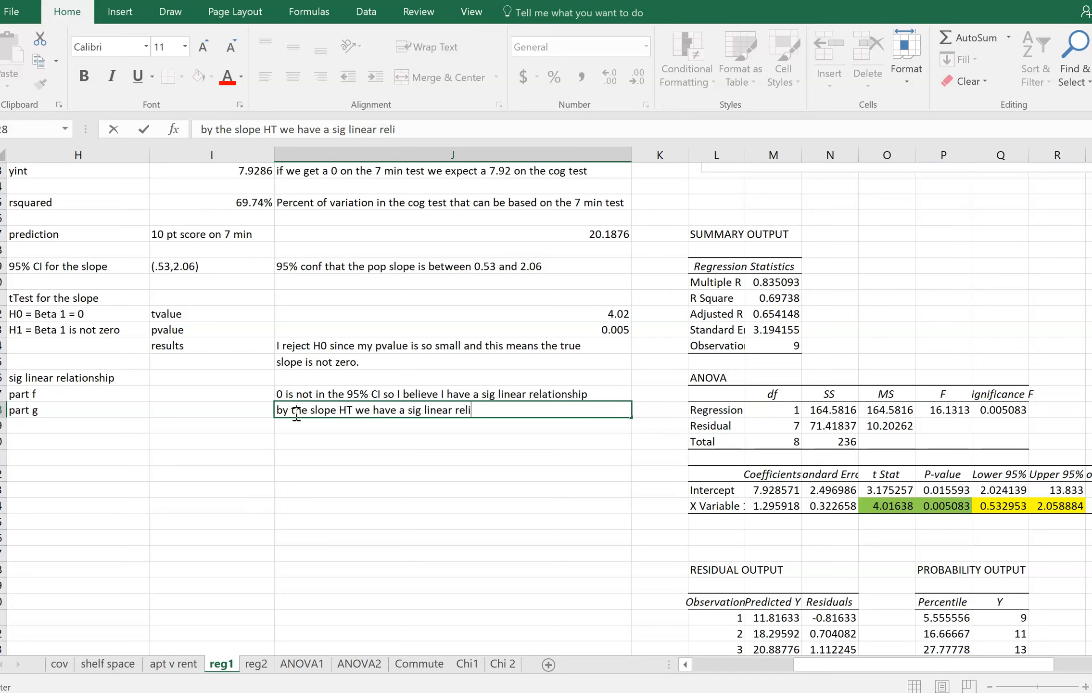
key("BackSpace")
type("ationship")
key("Return")
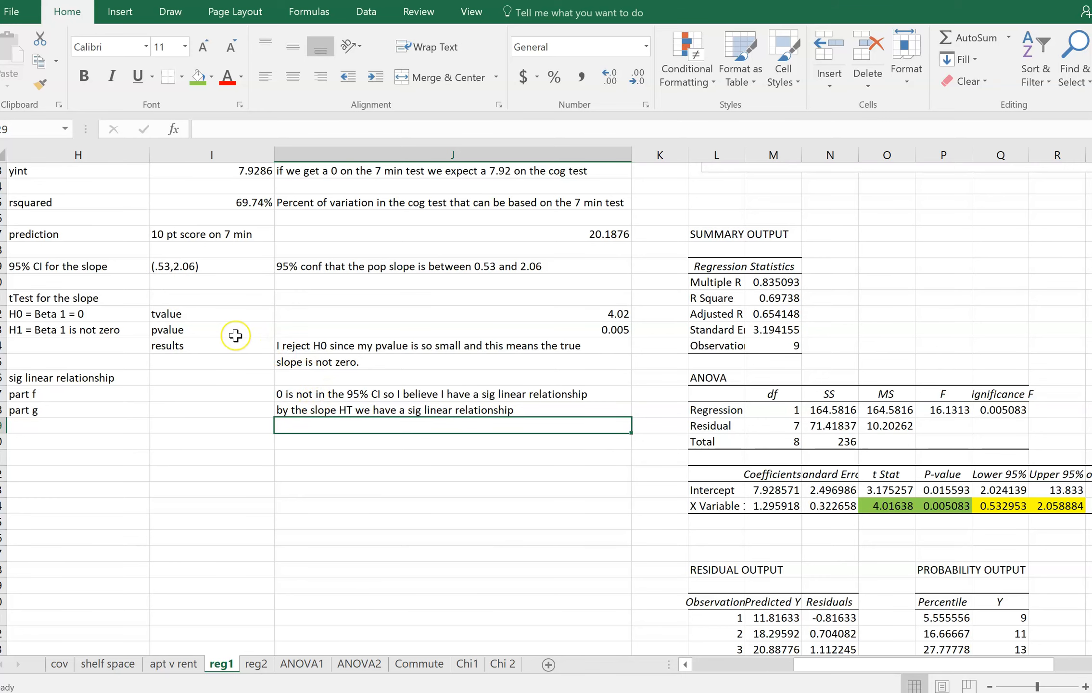
Review the completed regression answers, examining the prediction formula in J17 and the slope and y-intercept cells it uses
scroll(235, 335, "up", 4)
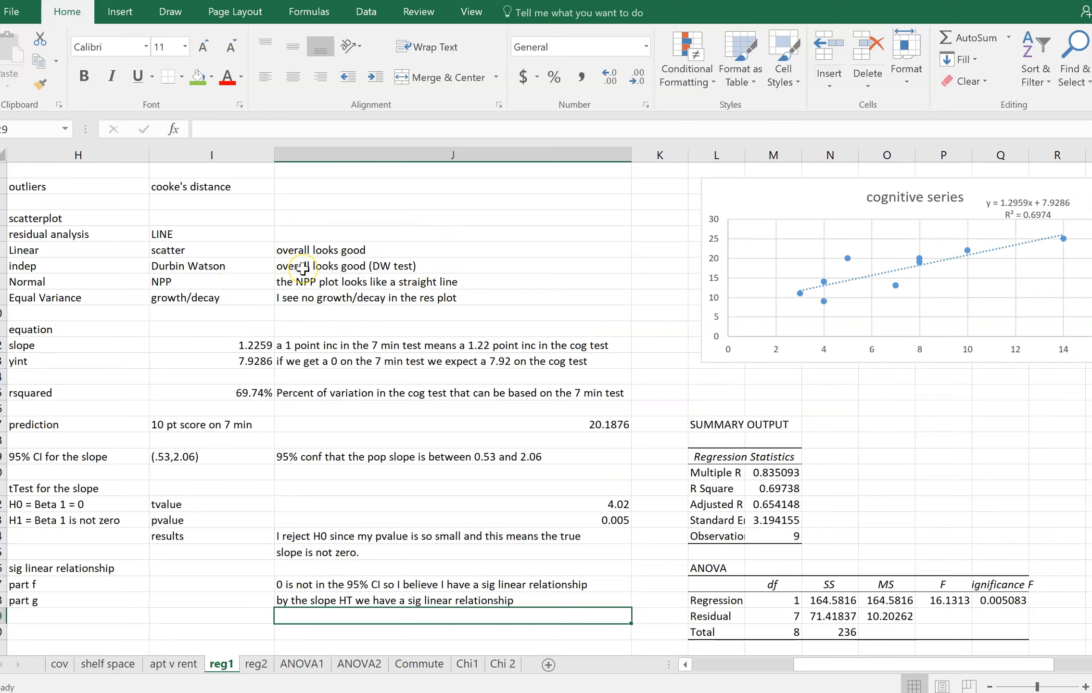
scroll(303, 268, "down", 1)
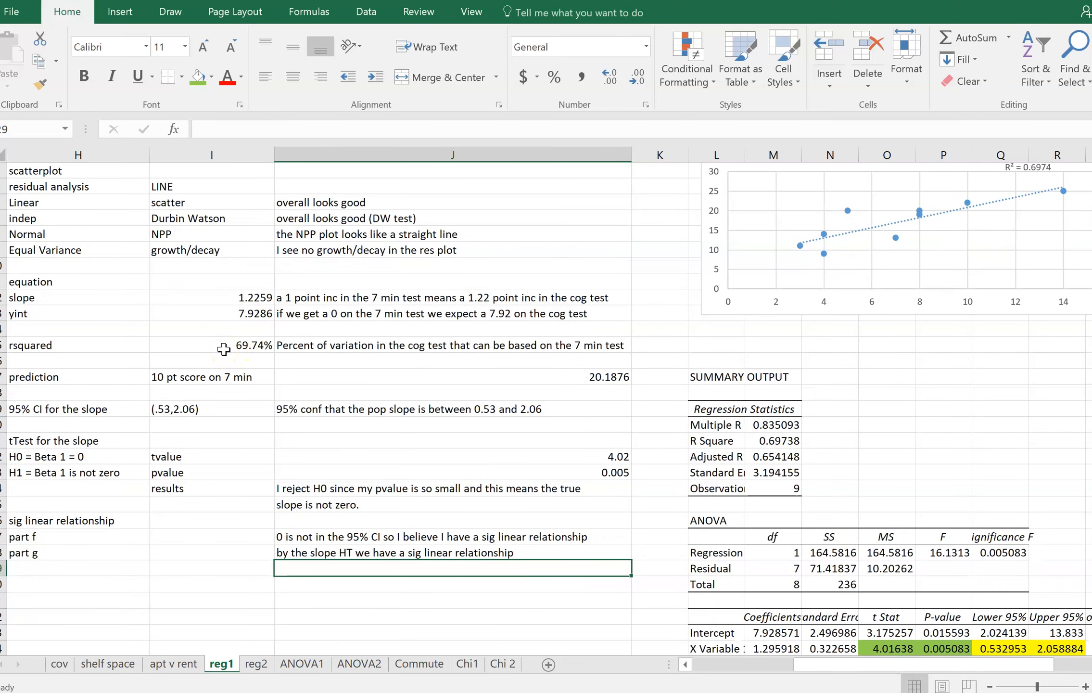
scroll(223, 350, "down", 2)
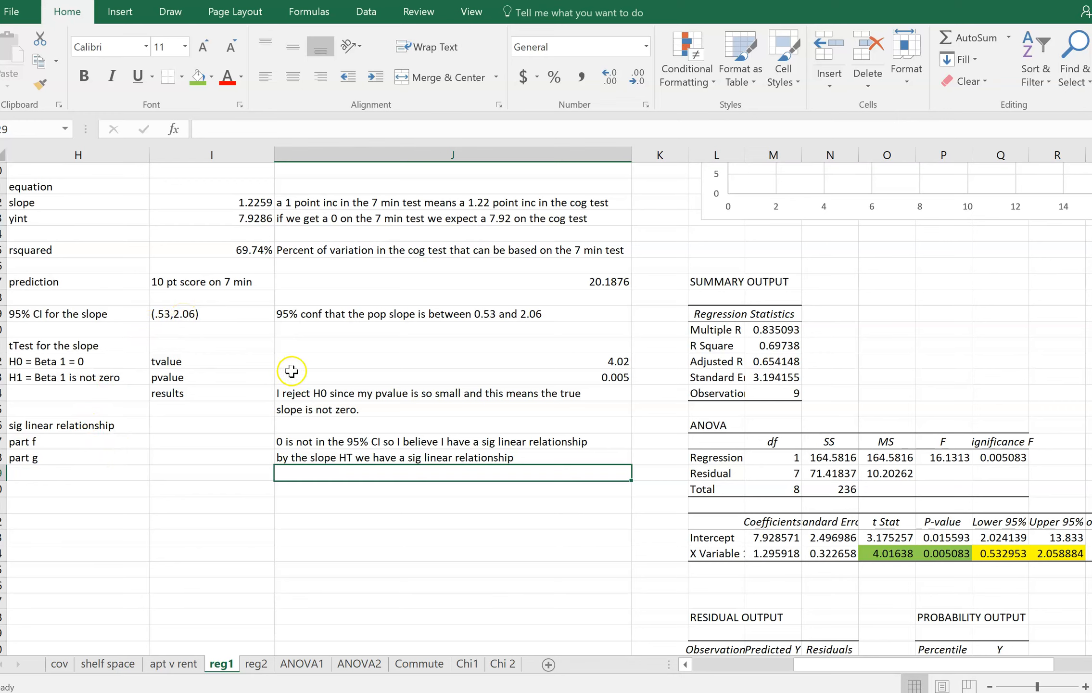
scroll(354, 394, "up", 3)
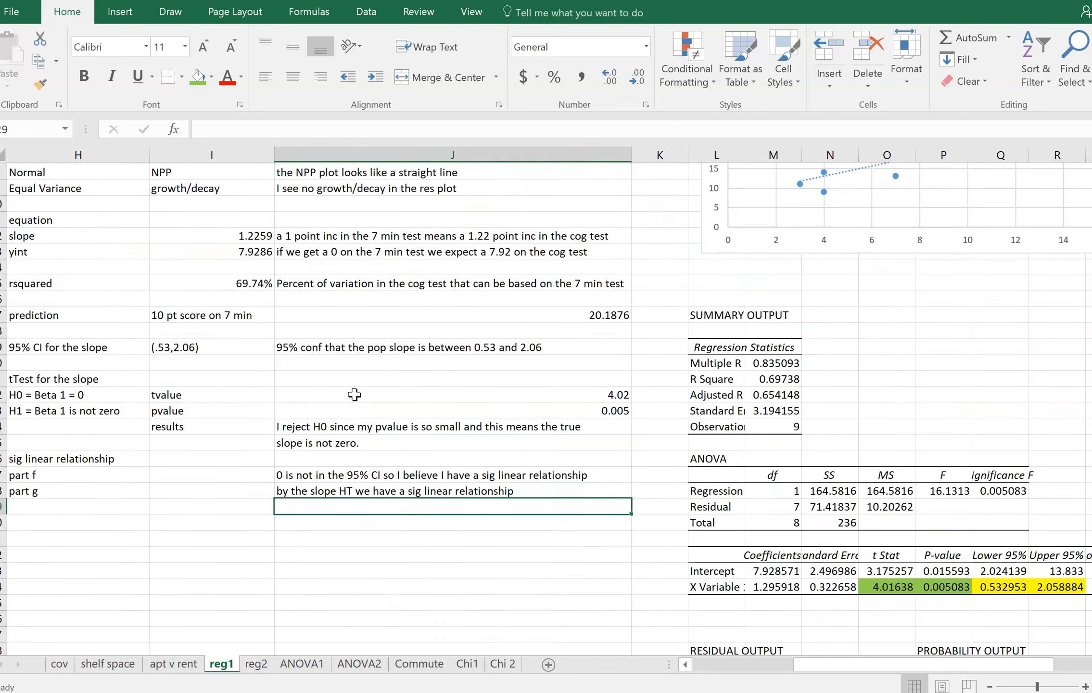
left_click(193, 422)
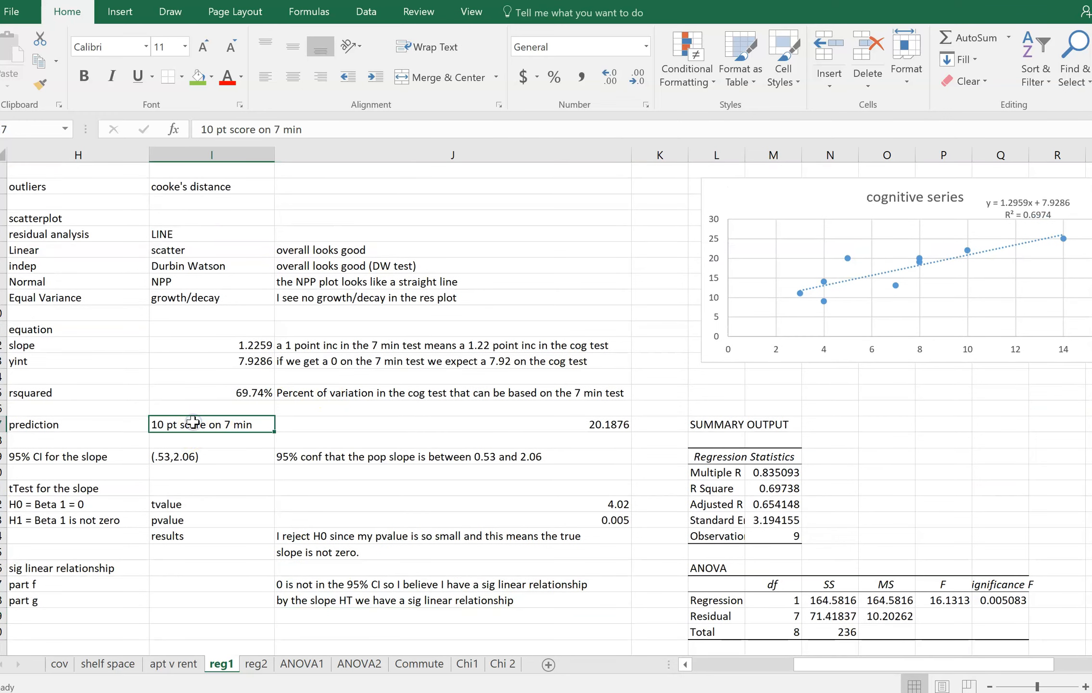
key("Right")
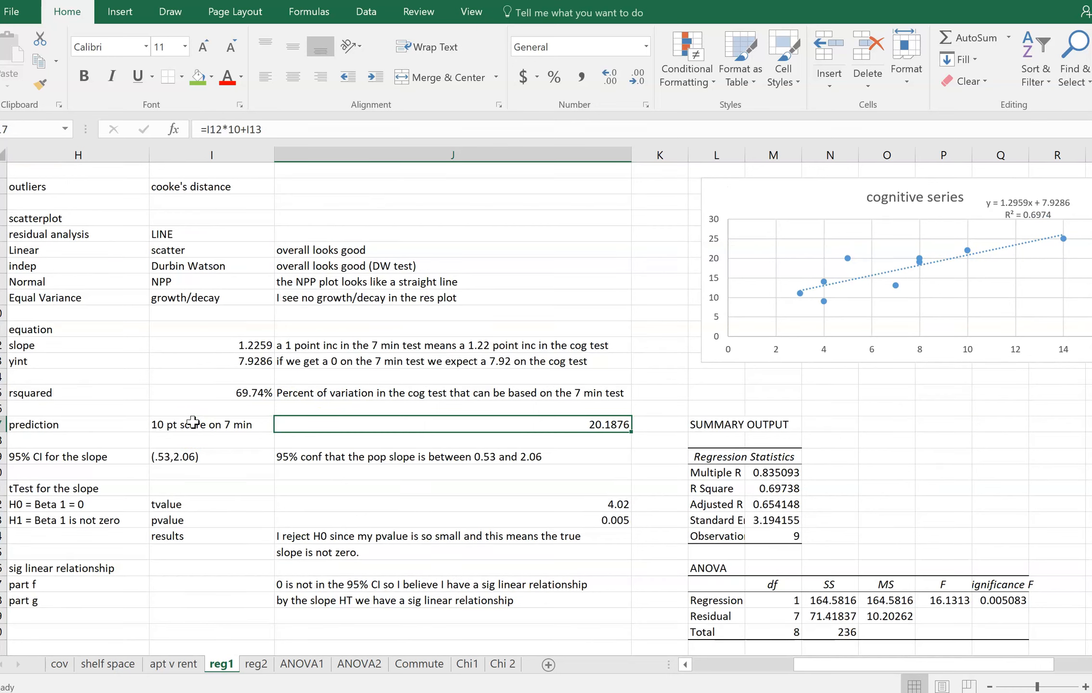
left_click(193, 422)
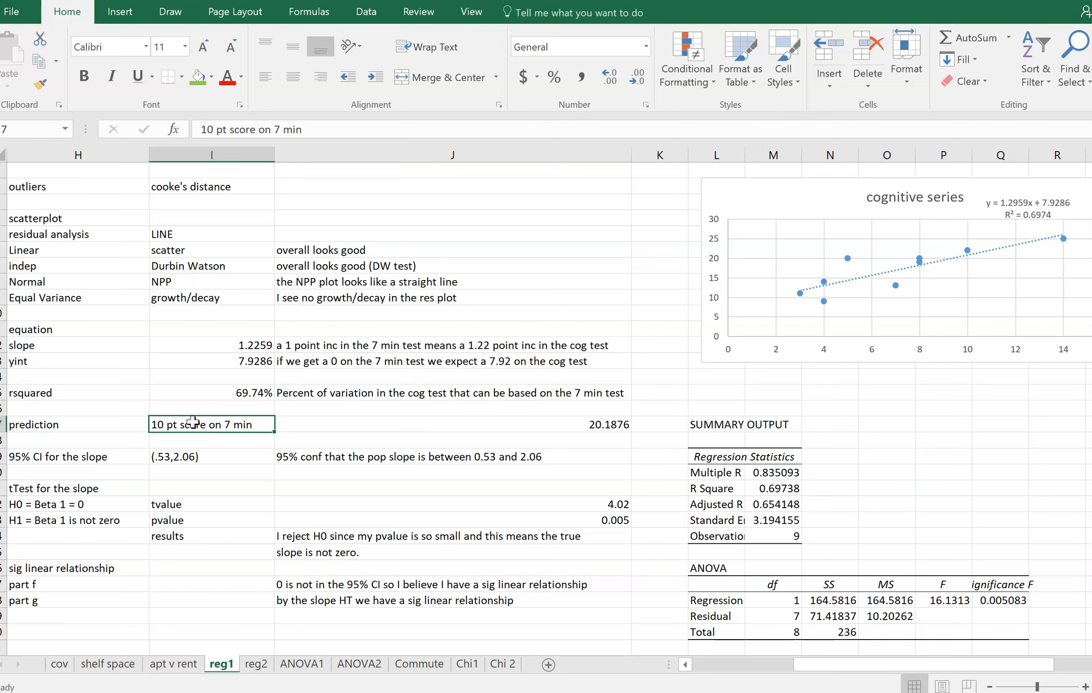
key("Right")
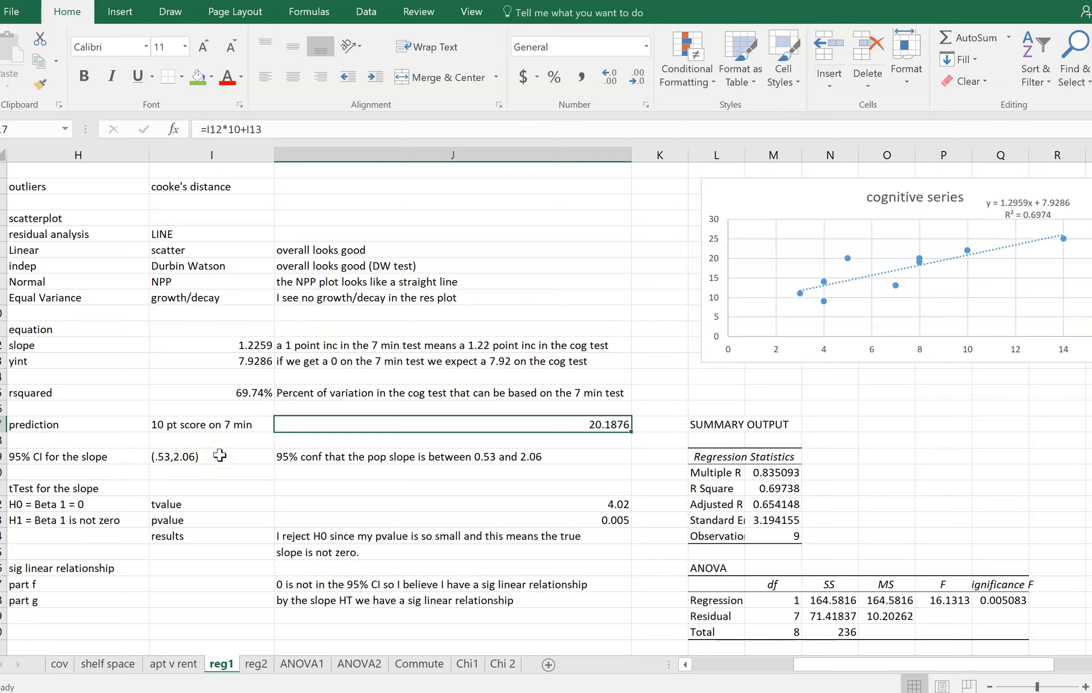
left_click(218, 342)
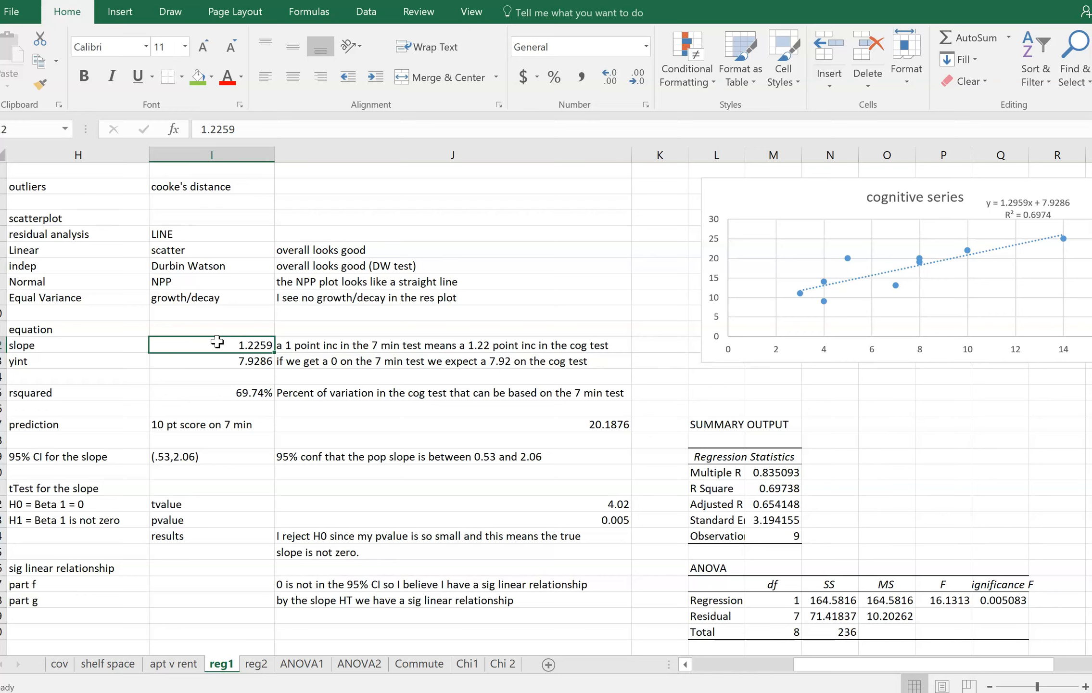
key("Down")
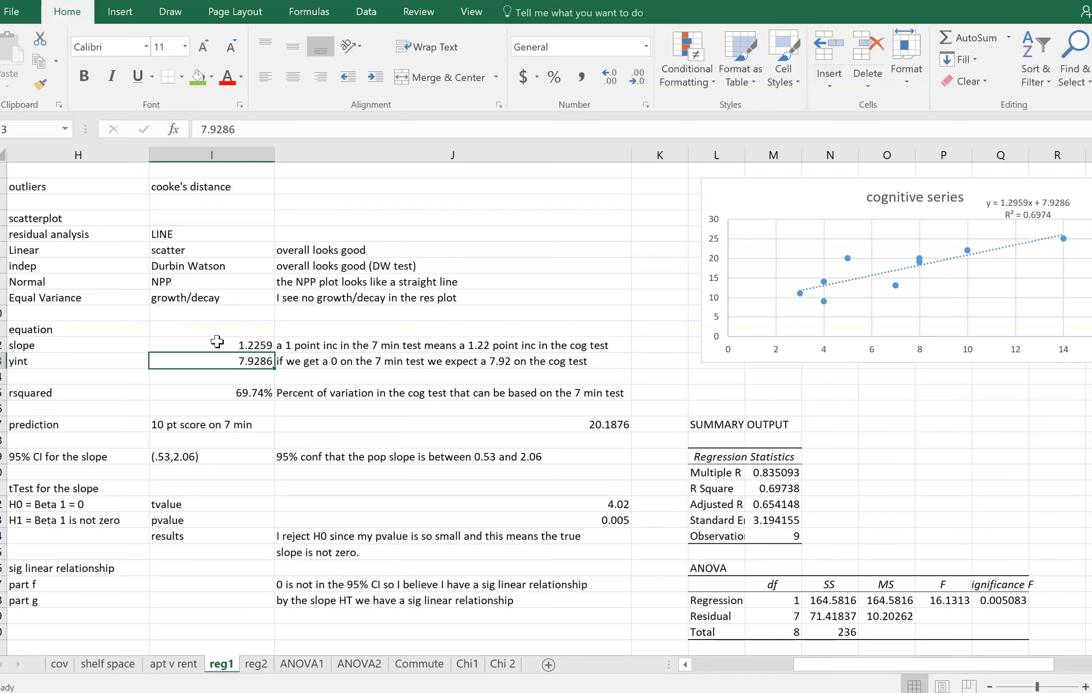
key("Down")
key("Down")
key("Down")
key("Down")
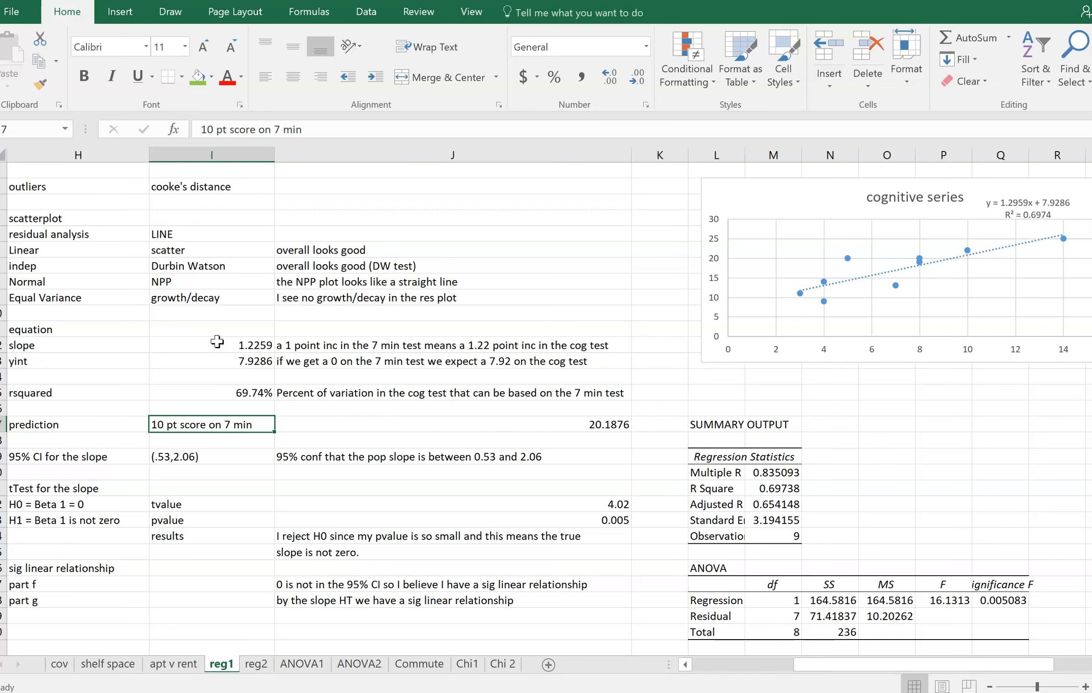
Fill the Multiple R value in M20 with green and label it "correlation" in N20
left_click(758, 471)
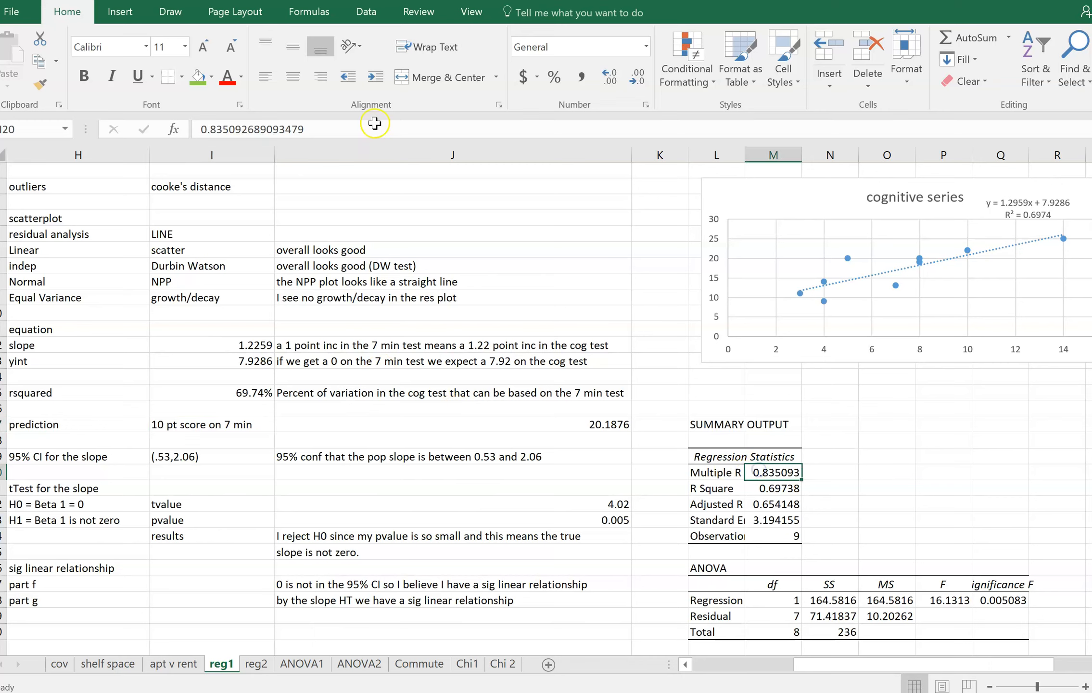
left_click(198, 77)
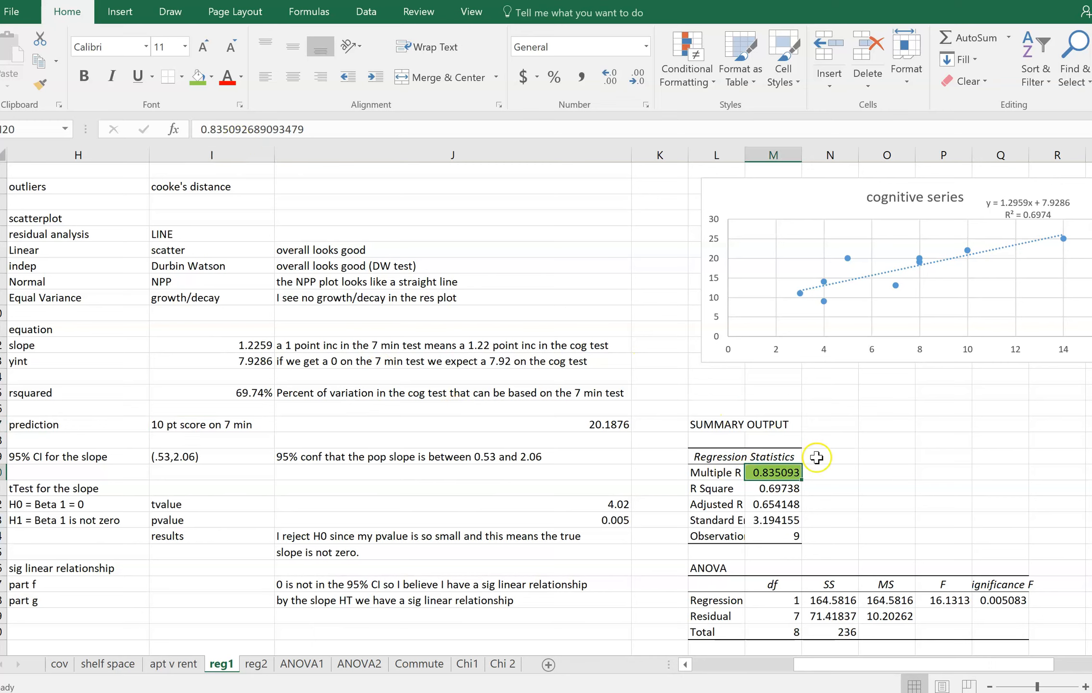
left_click(835, 471)
type("co")
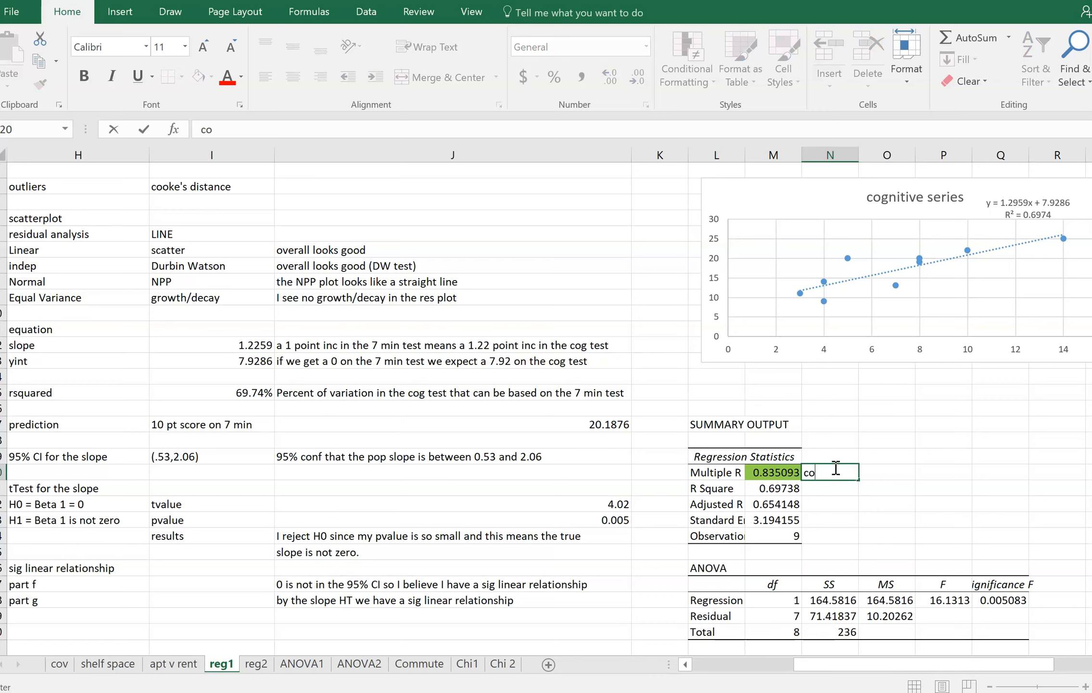
type("rrelation")
key("Return")
left_click(834, 469)
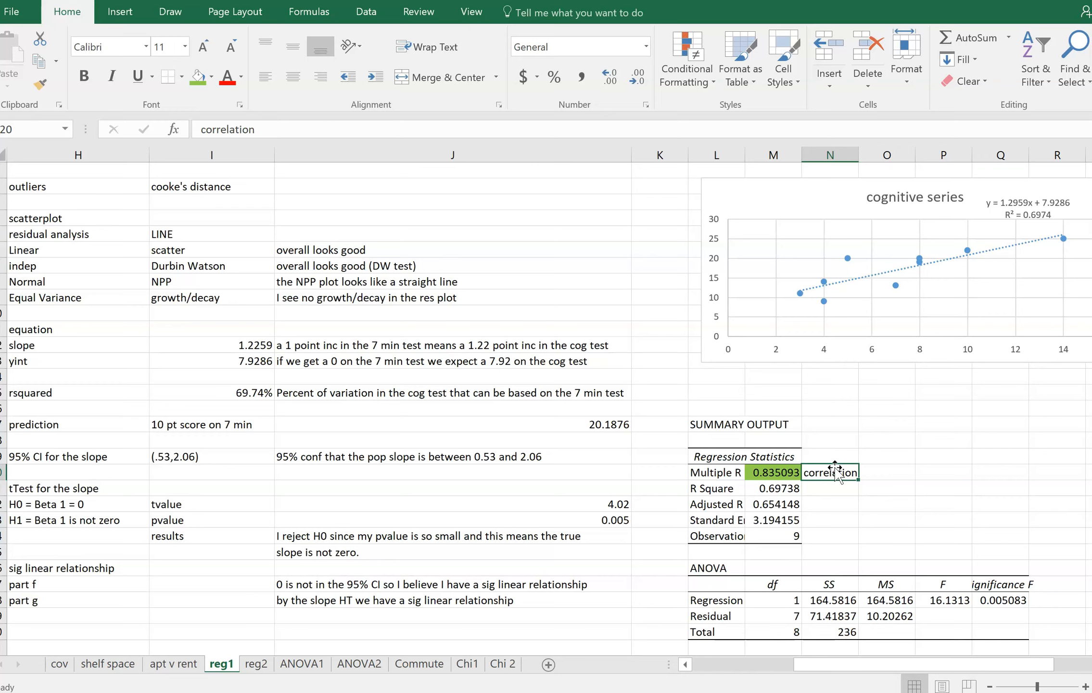